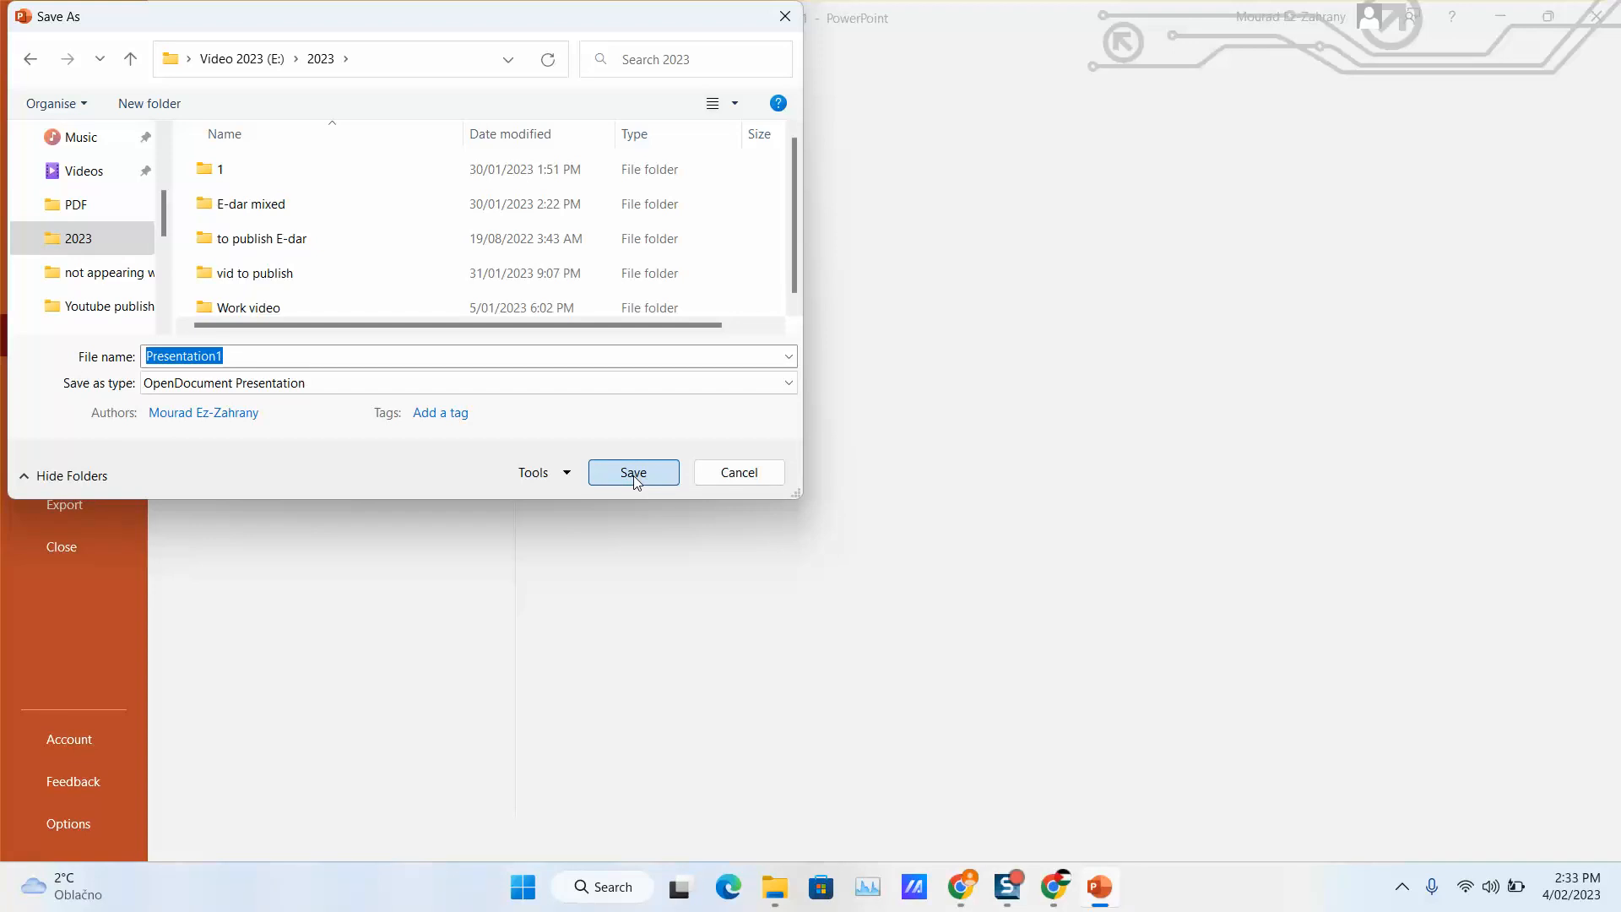
# Save the presentation as Presentation1 in OpenDocument Presentation format in the 2023 folder, accepting the format, and return to YouTube Studio.
pyautogui.click(634, 472)
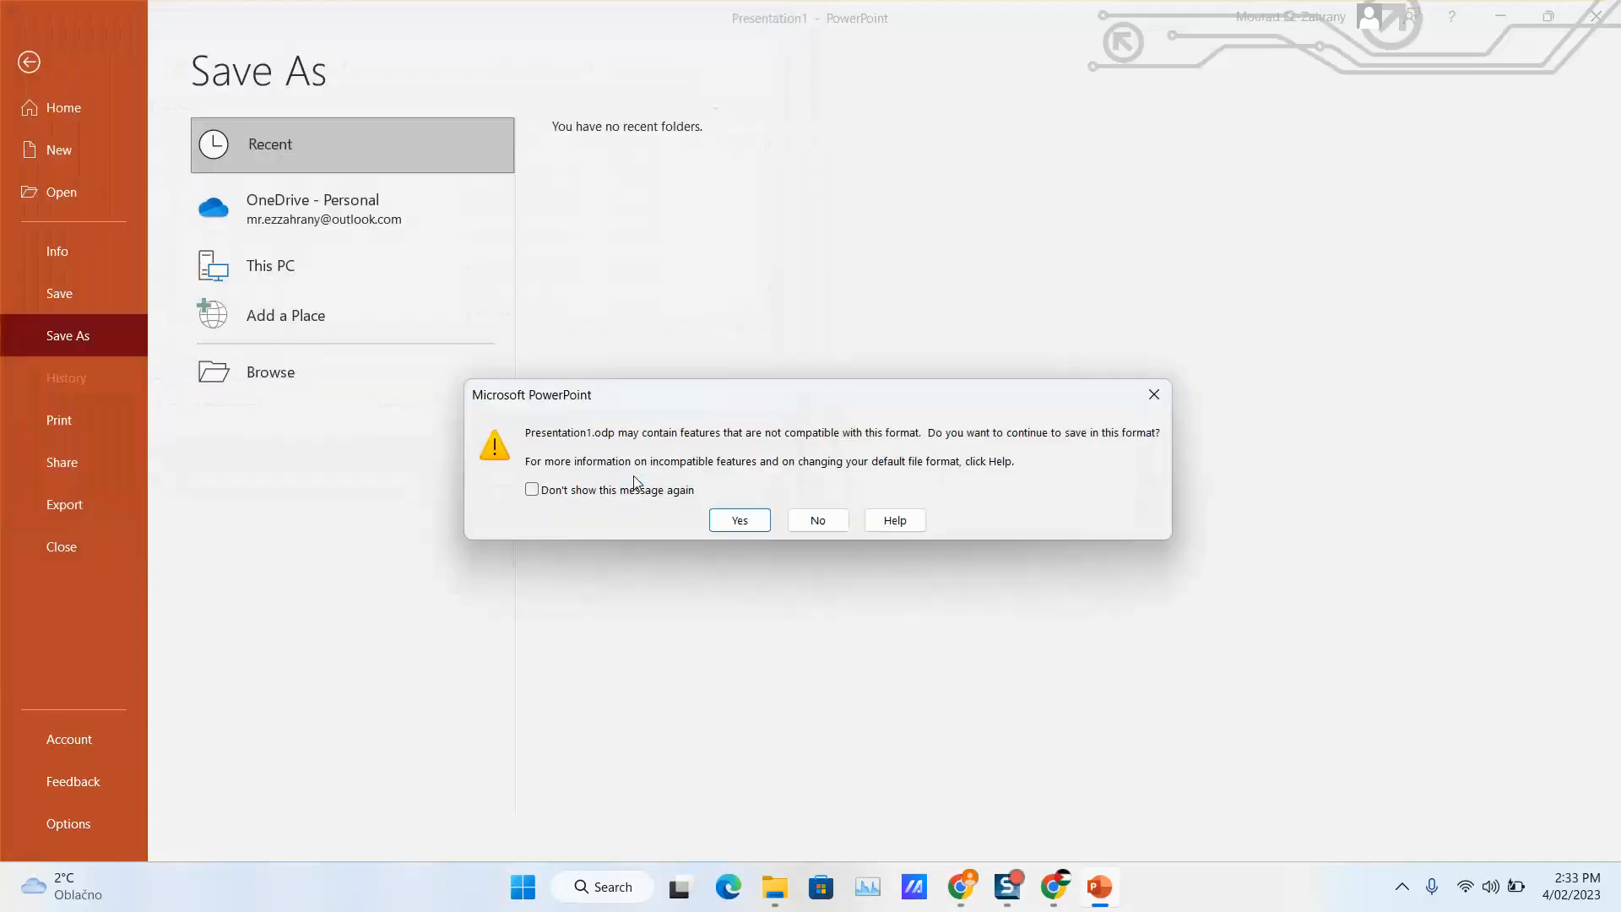
pyautogui.click(728, 523)
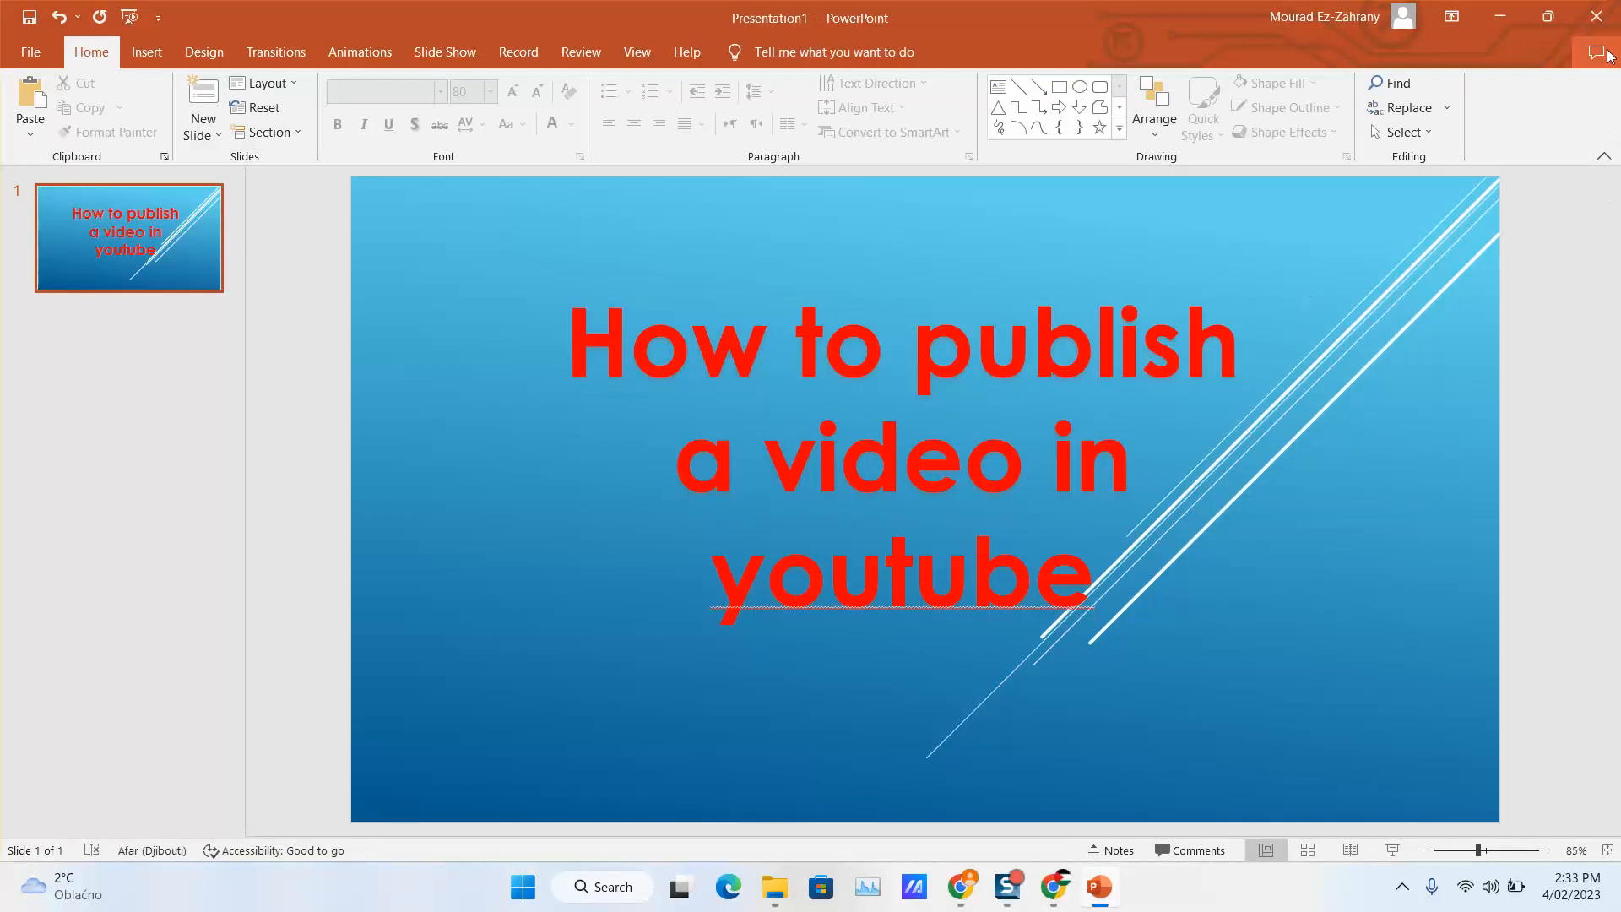
pyautogui.click(1501, 17)
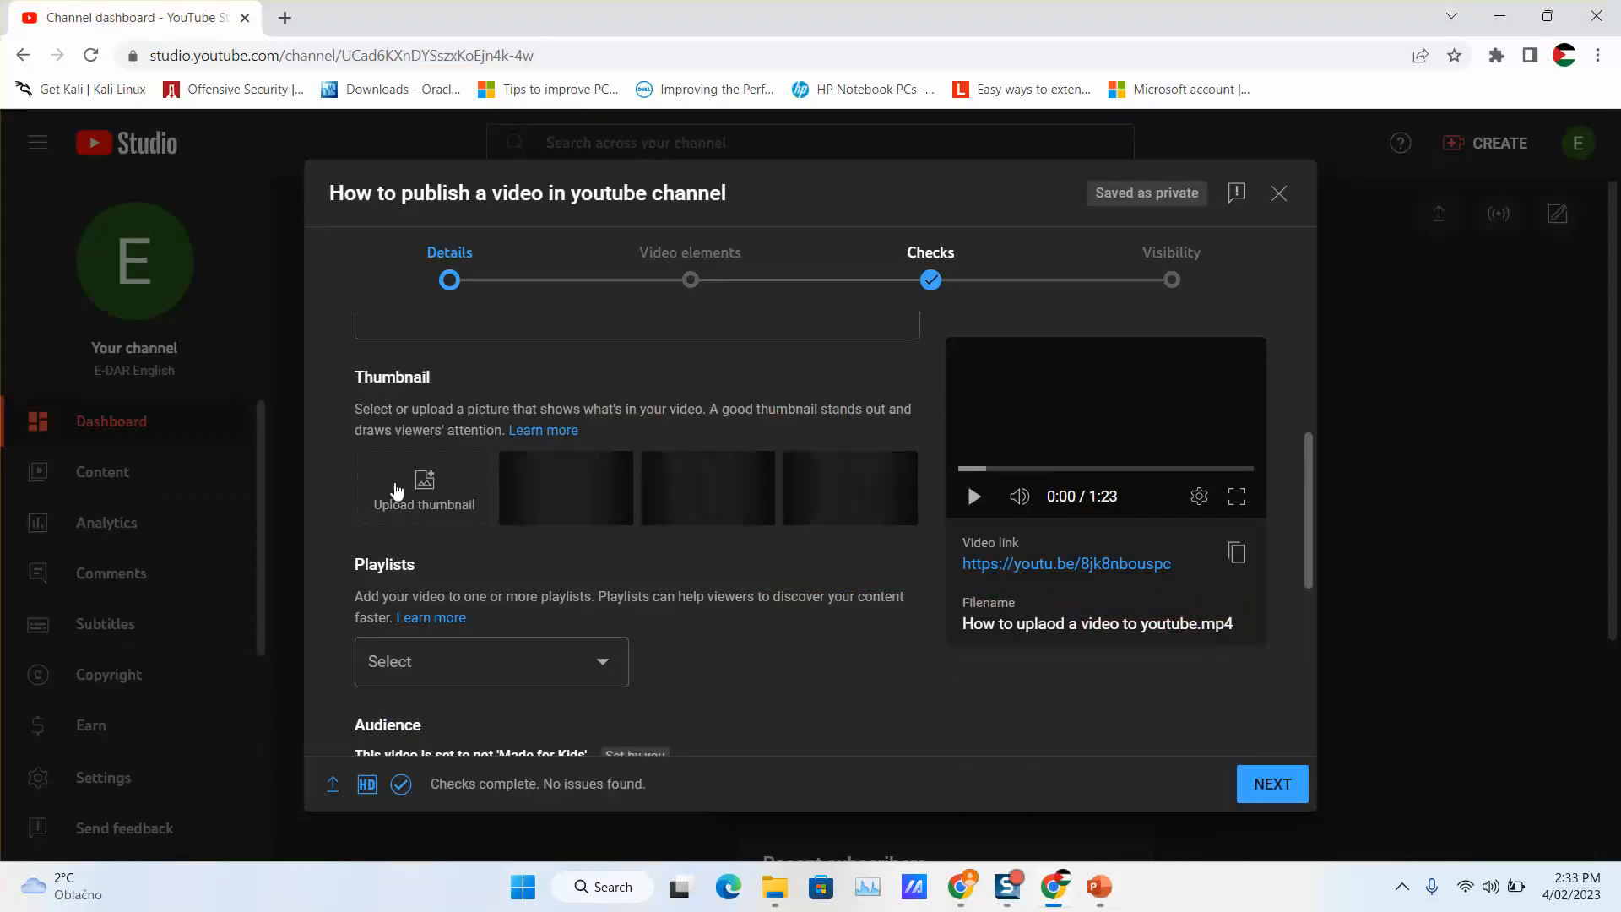
# Start uploading a custom thumbnail and browse to the 2023 folder on the Video 2023 (E:) drive, showing all file types.
pyautogui.click(399, 479)
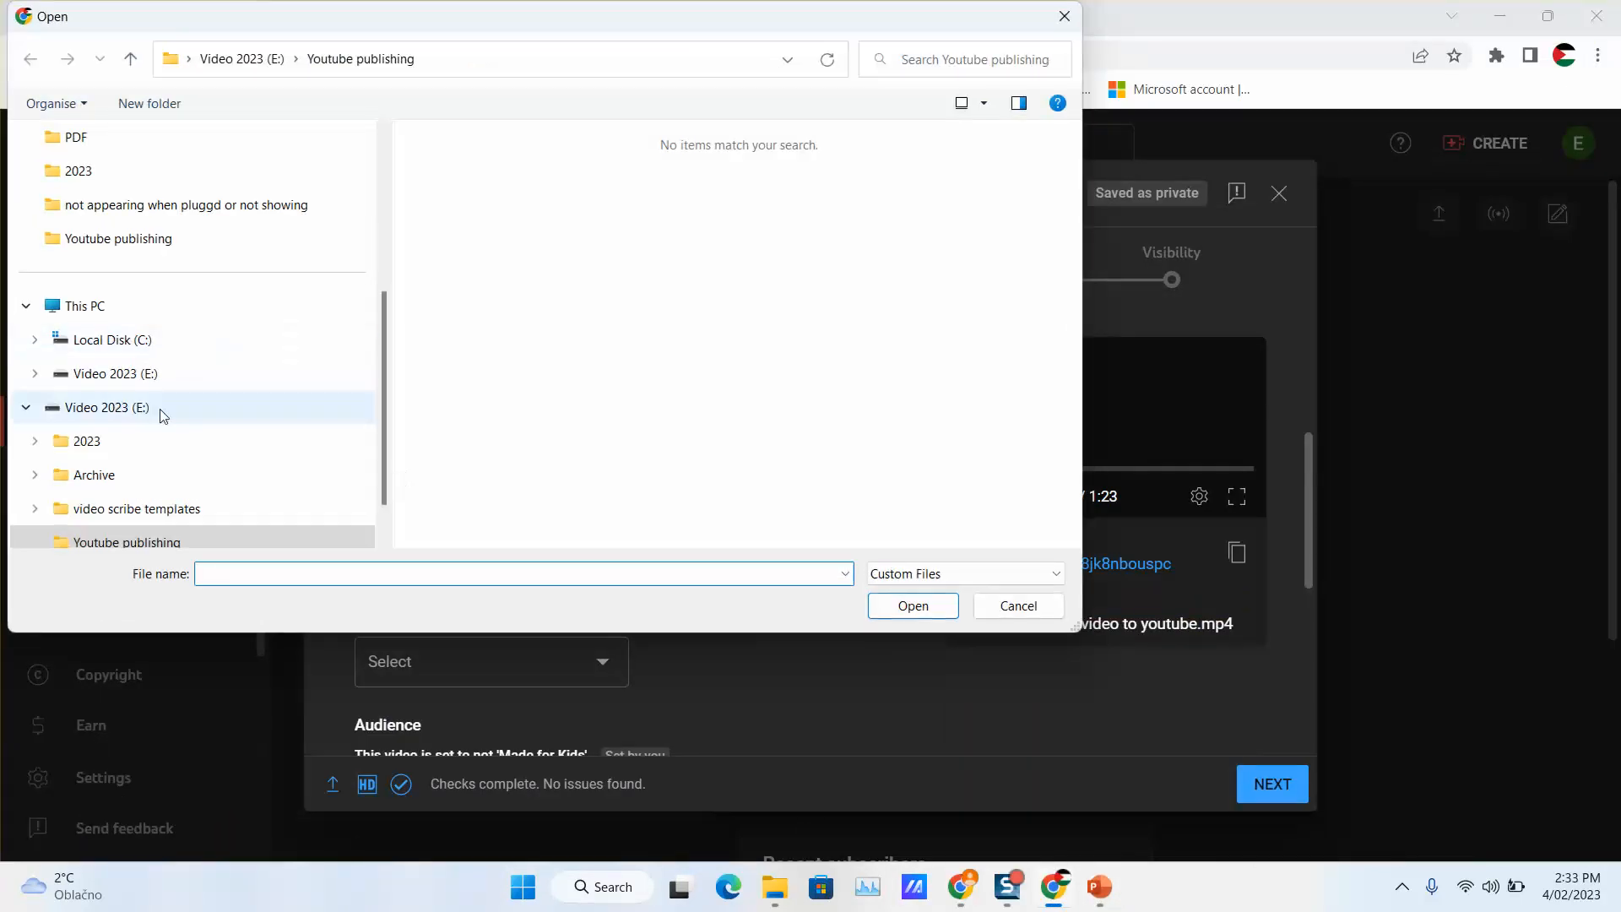
pyautogui.click(121, 432)
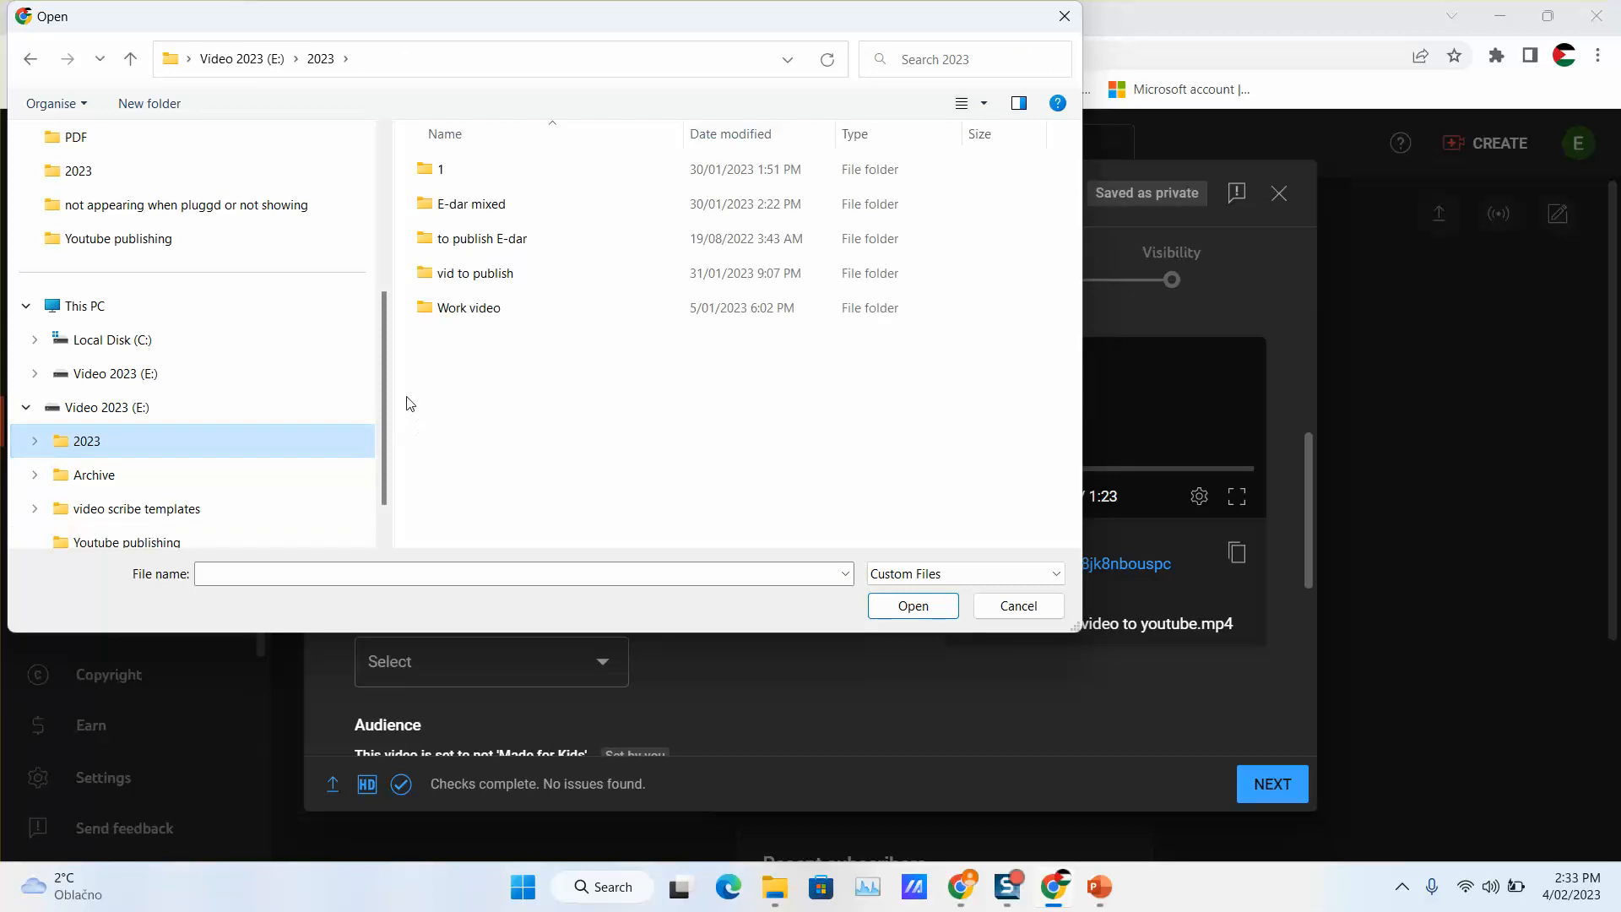
pyautogui.click(980, 574)
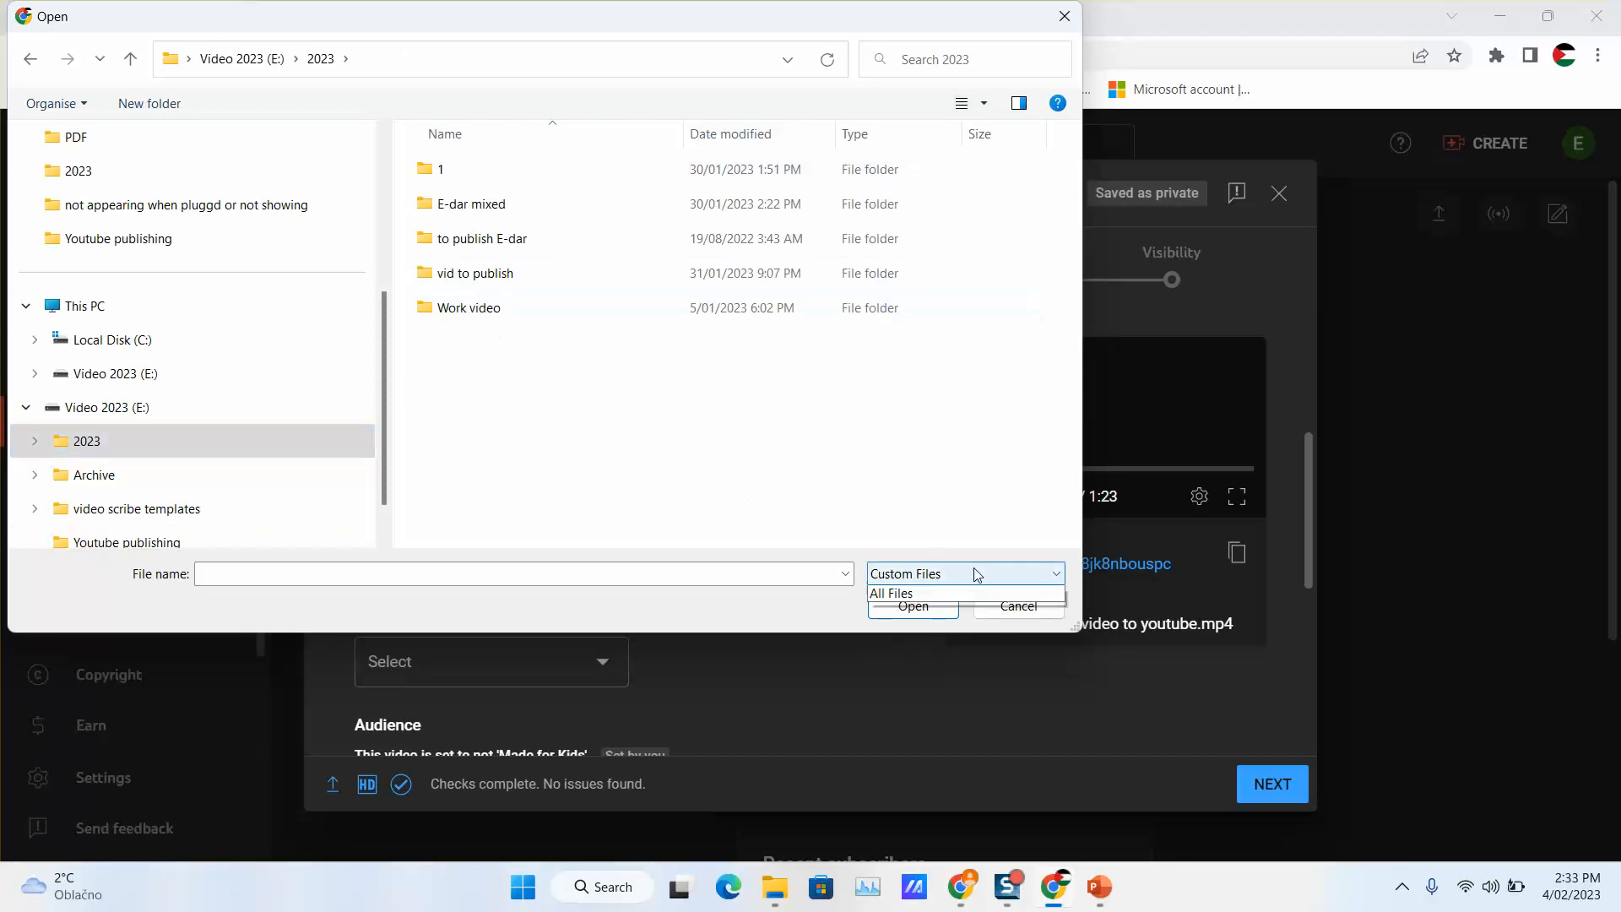
pyautogui.click(951, 613)
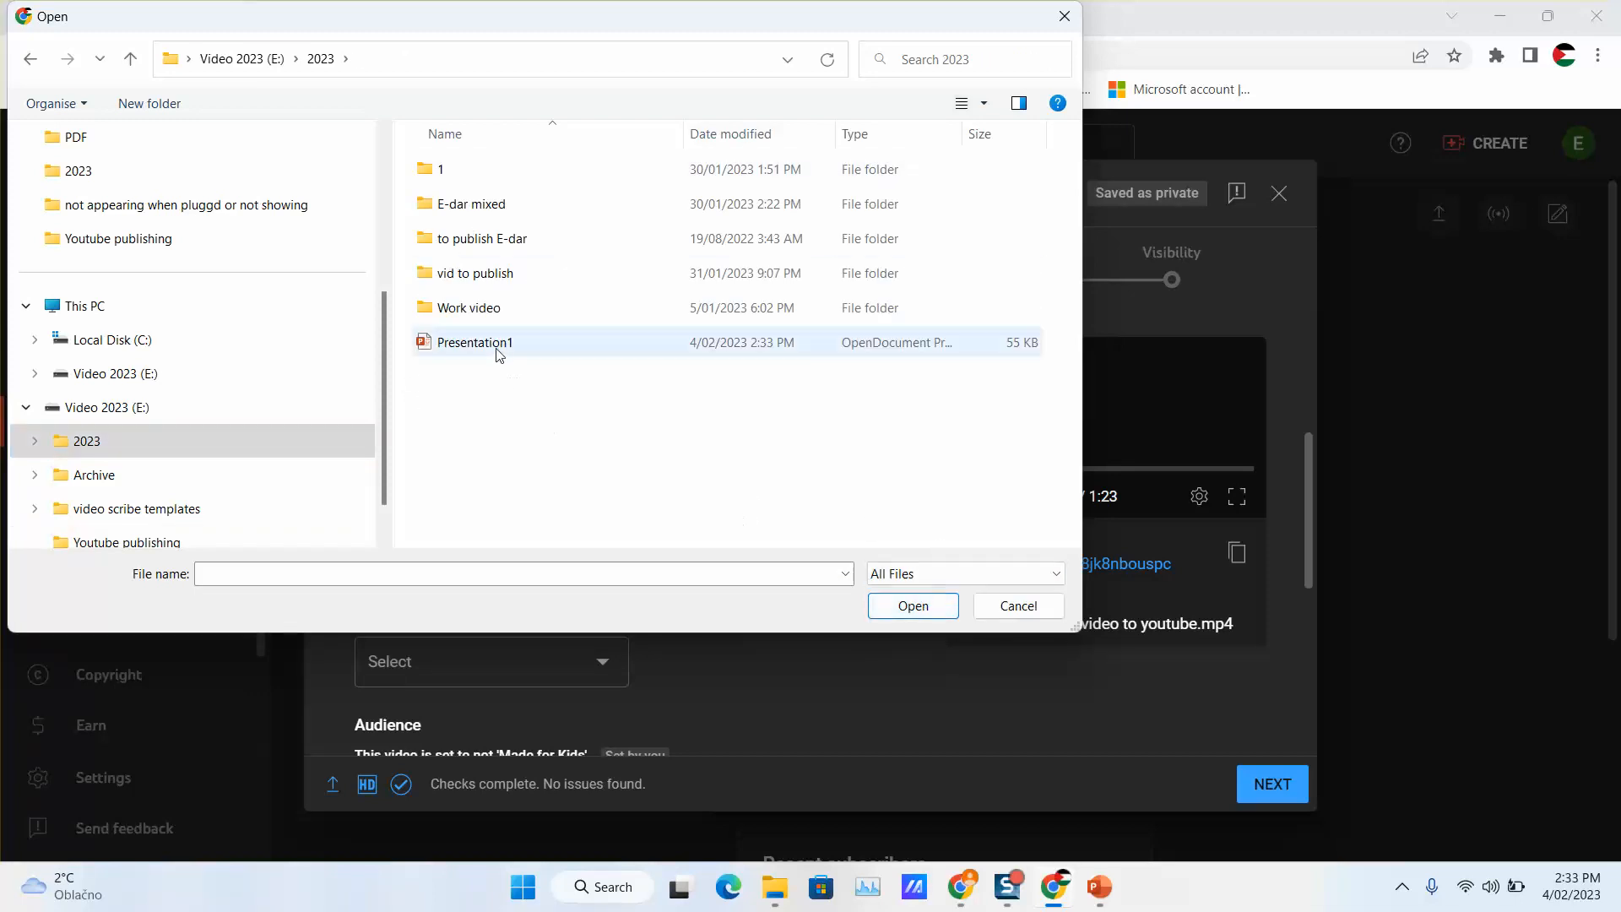
pyautogui.moveTo(963, 141); pyautogui.dragTo(1042, 155)
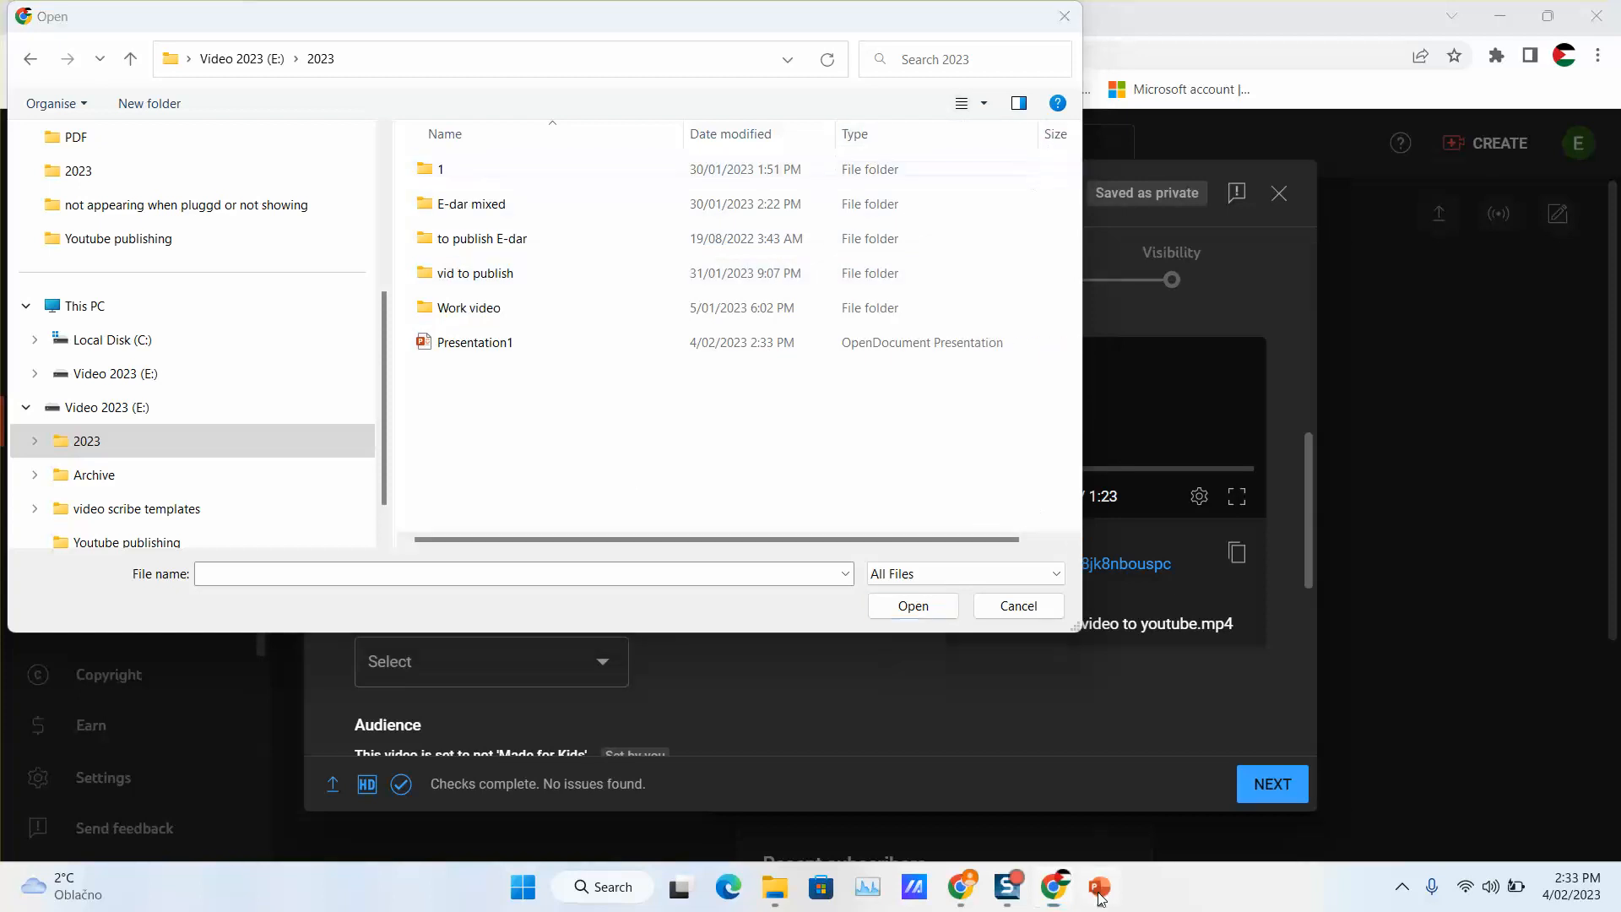
# In PowerPoint, export just the current slide as the PNG image Presentation1 in the 2023 folder.
pyautogui.click(1099, 896)
pyautogui.click(21, 52)
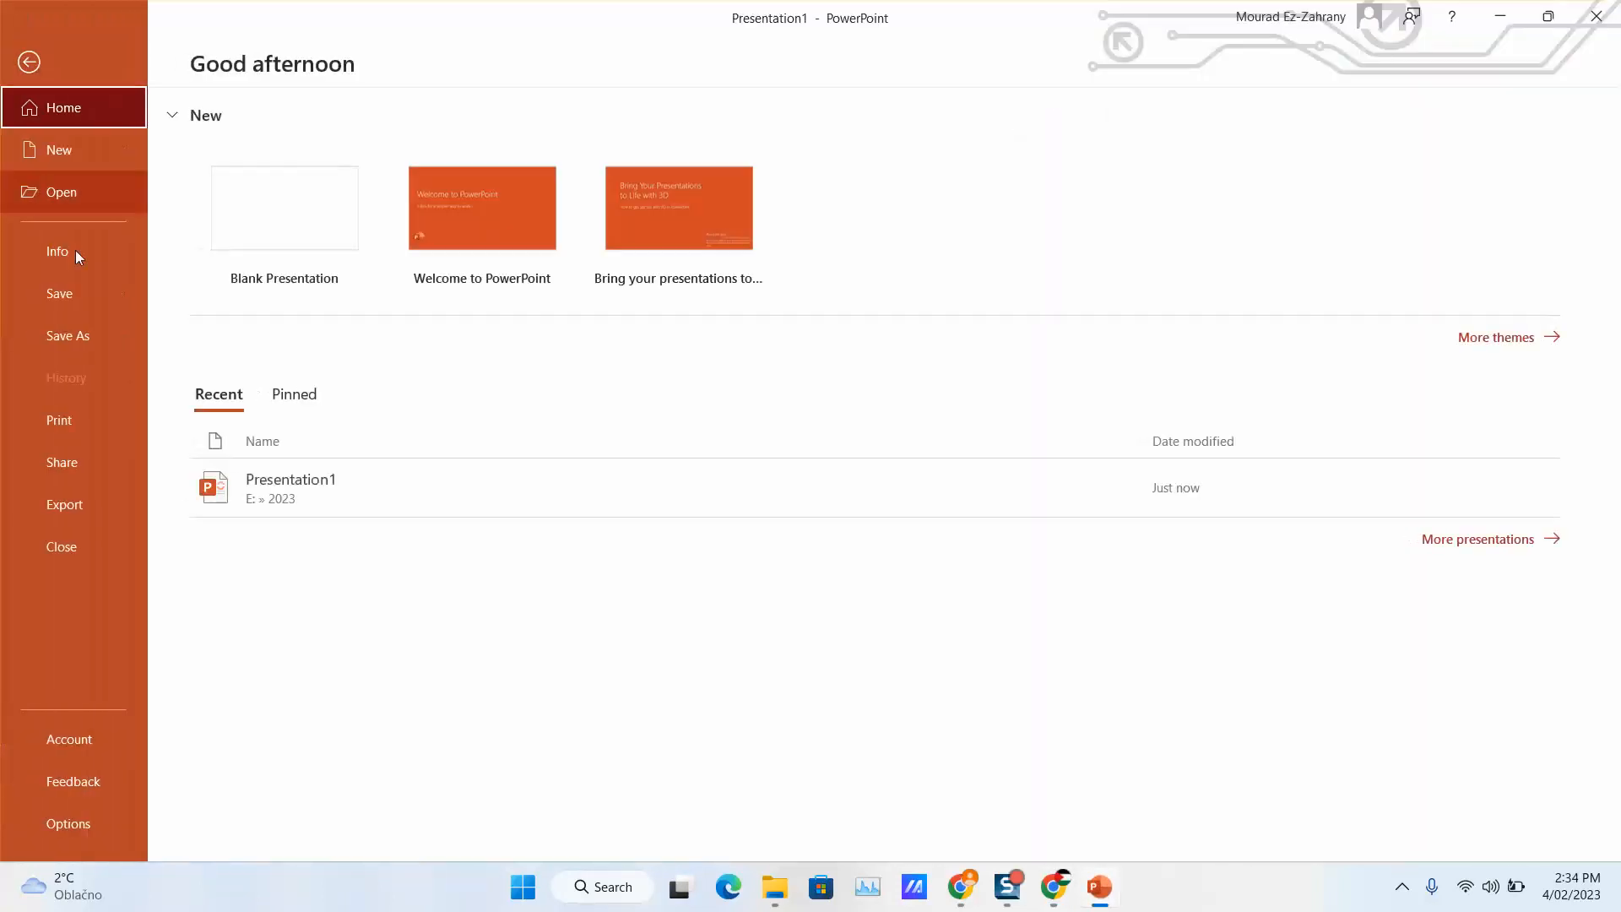
pyautogui.click(64, 331)
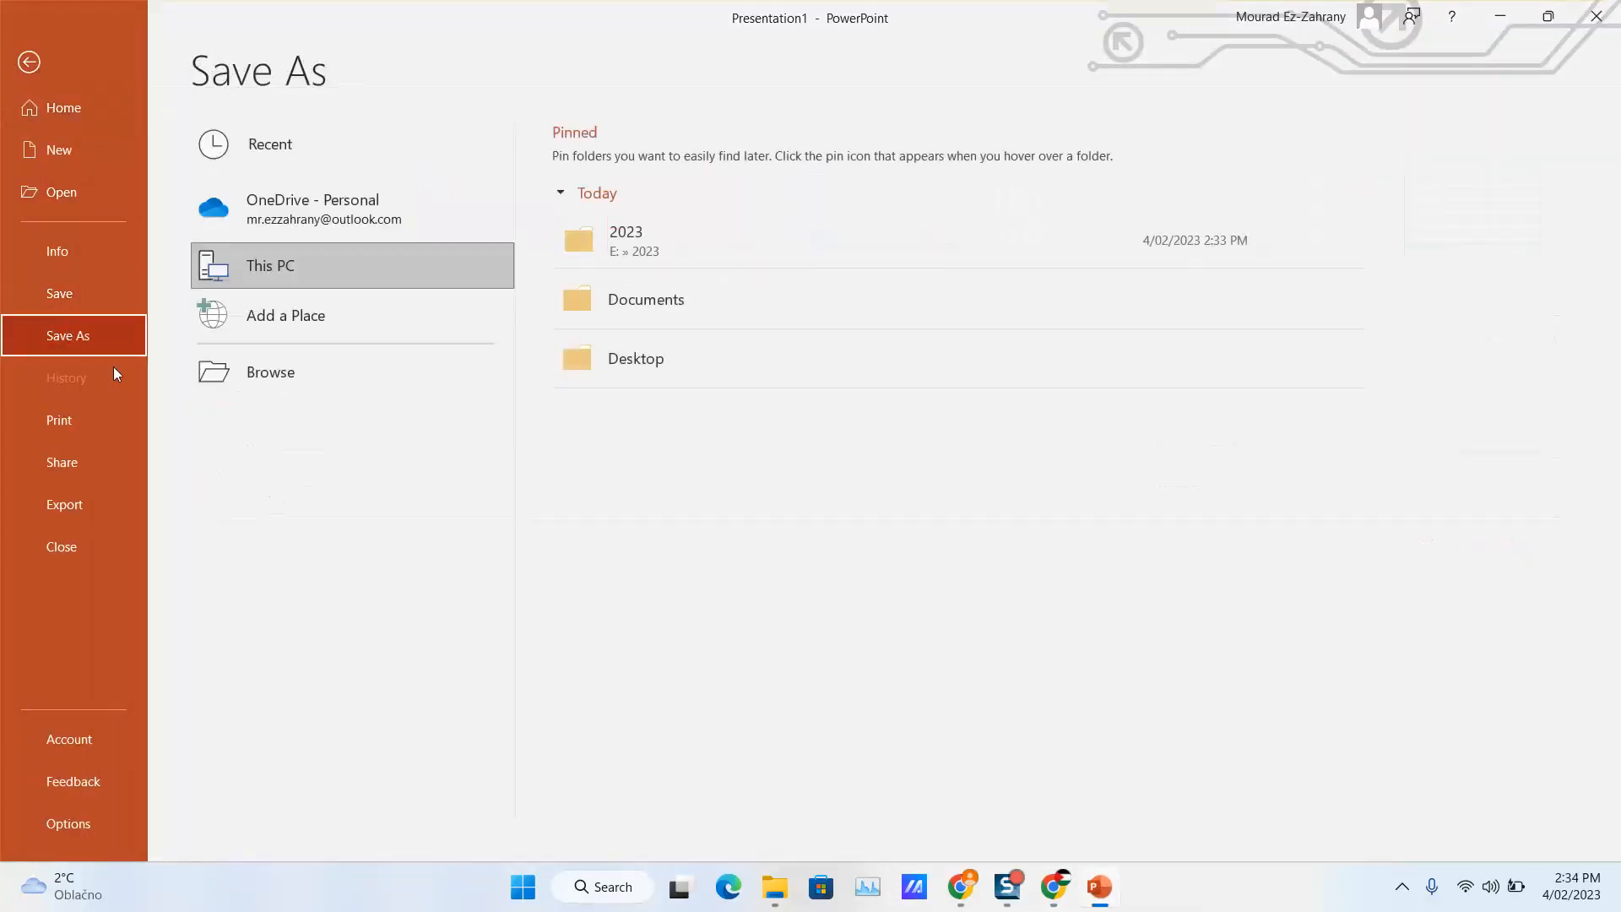
pyautogui.click(358, 369)
pyautogui.click(334, 384)
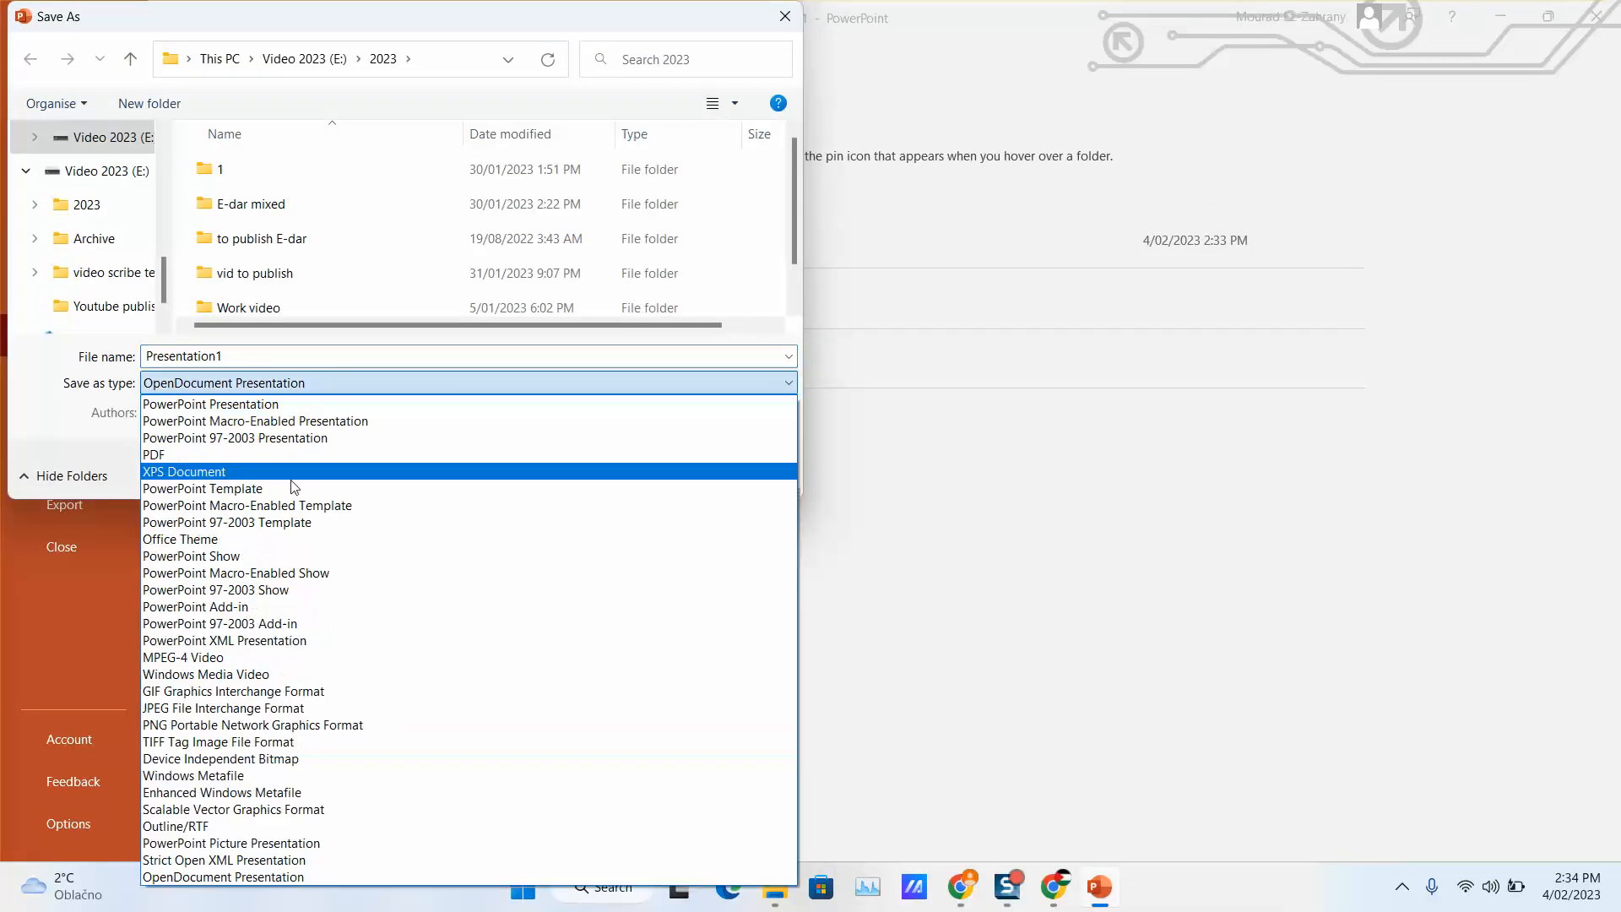
pyautogui.click(234, 728)
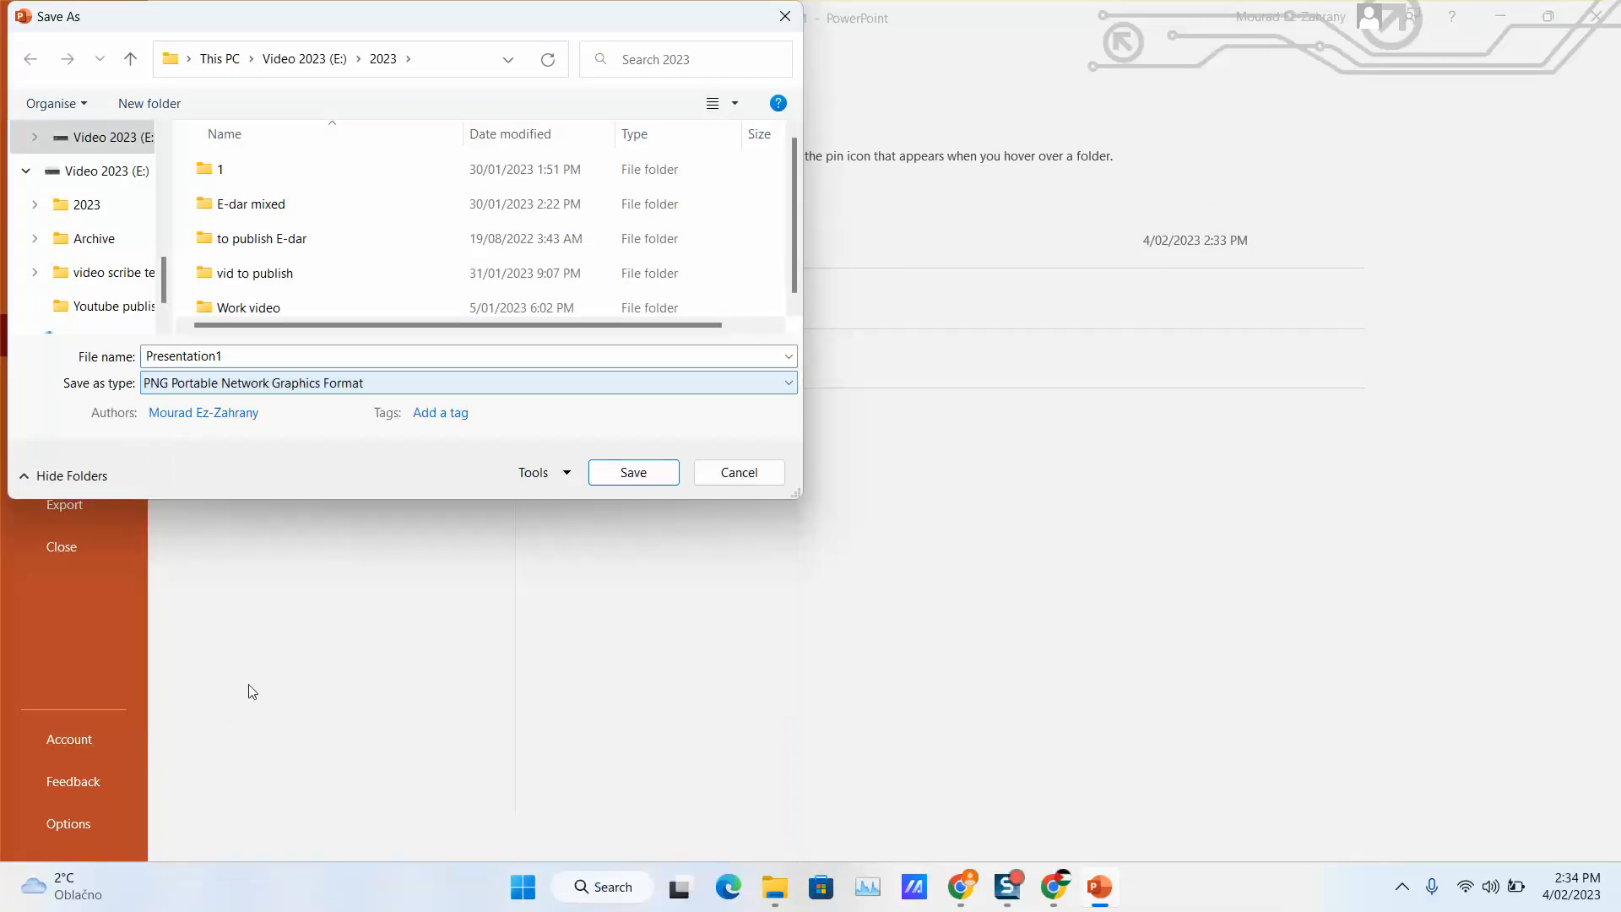
pyautogui.click(635, 475)
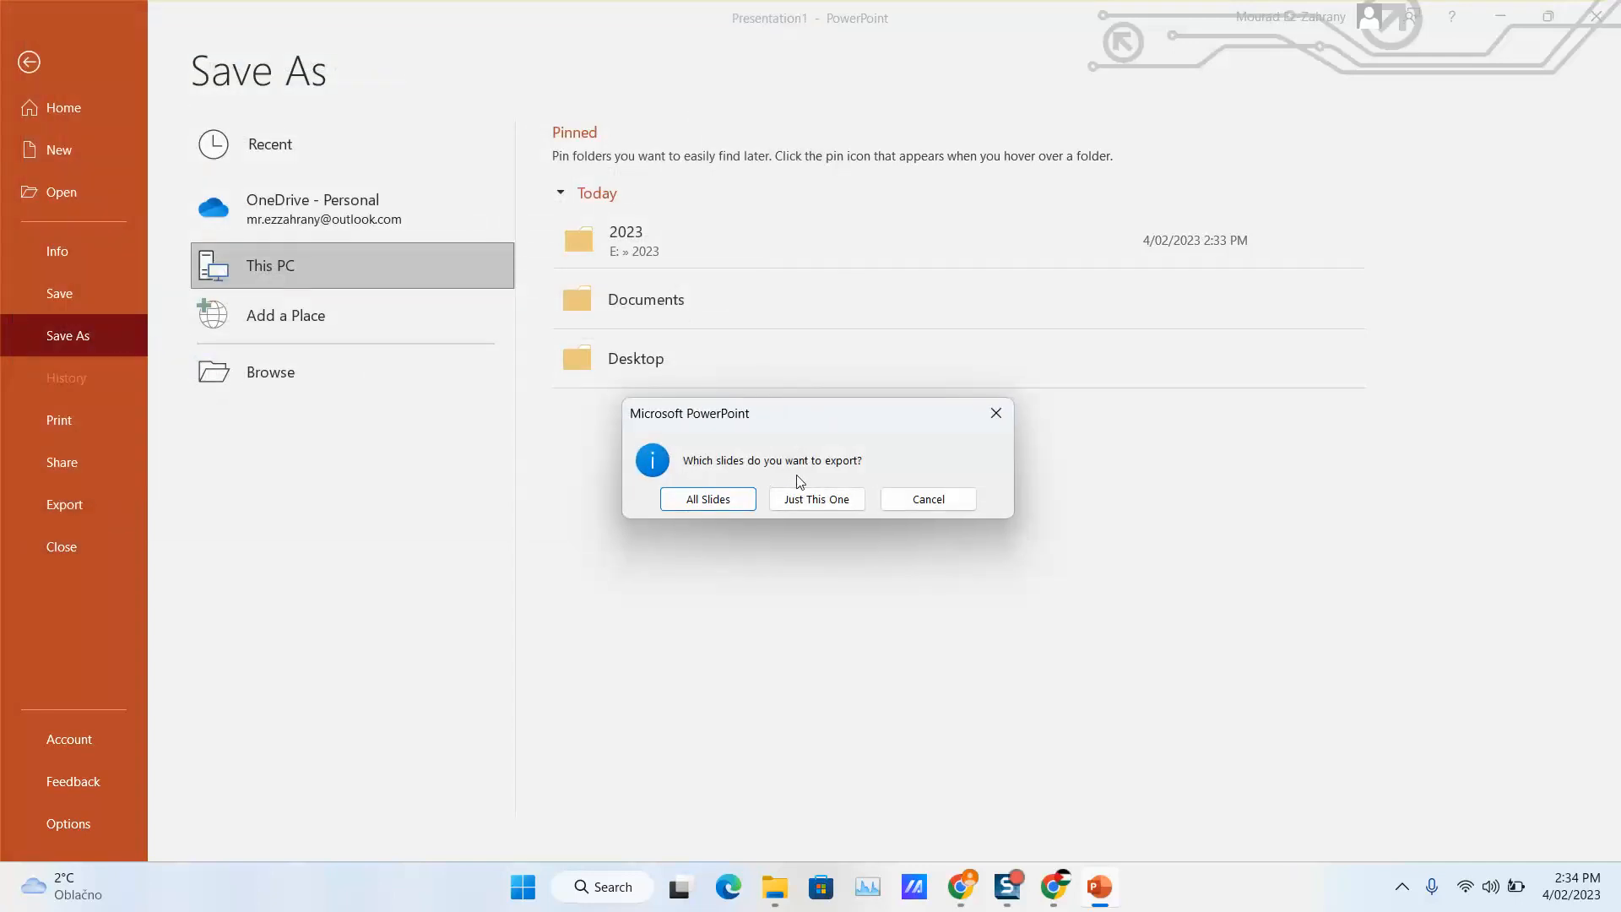
pyautogui.click(826, 499)
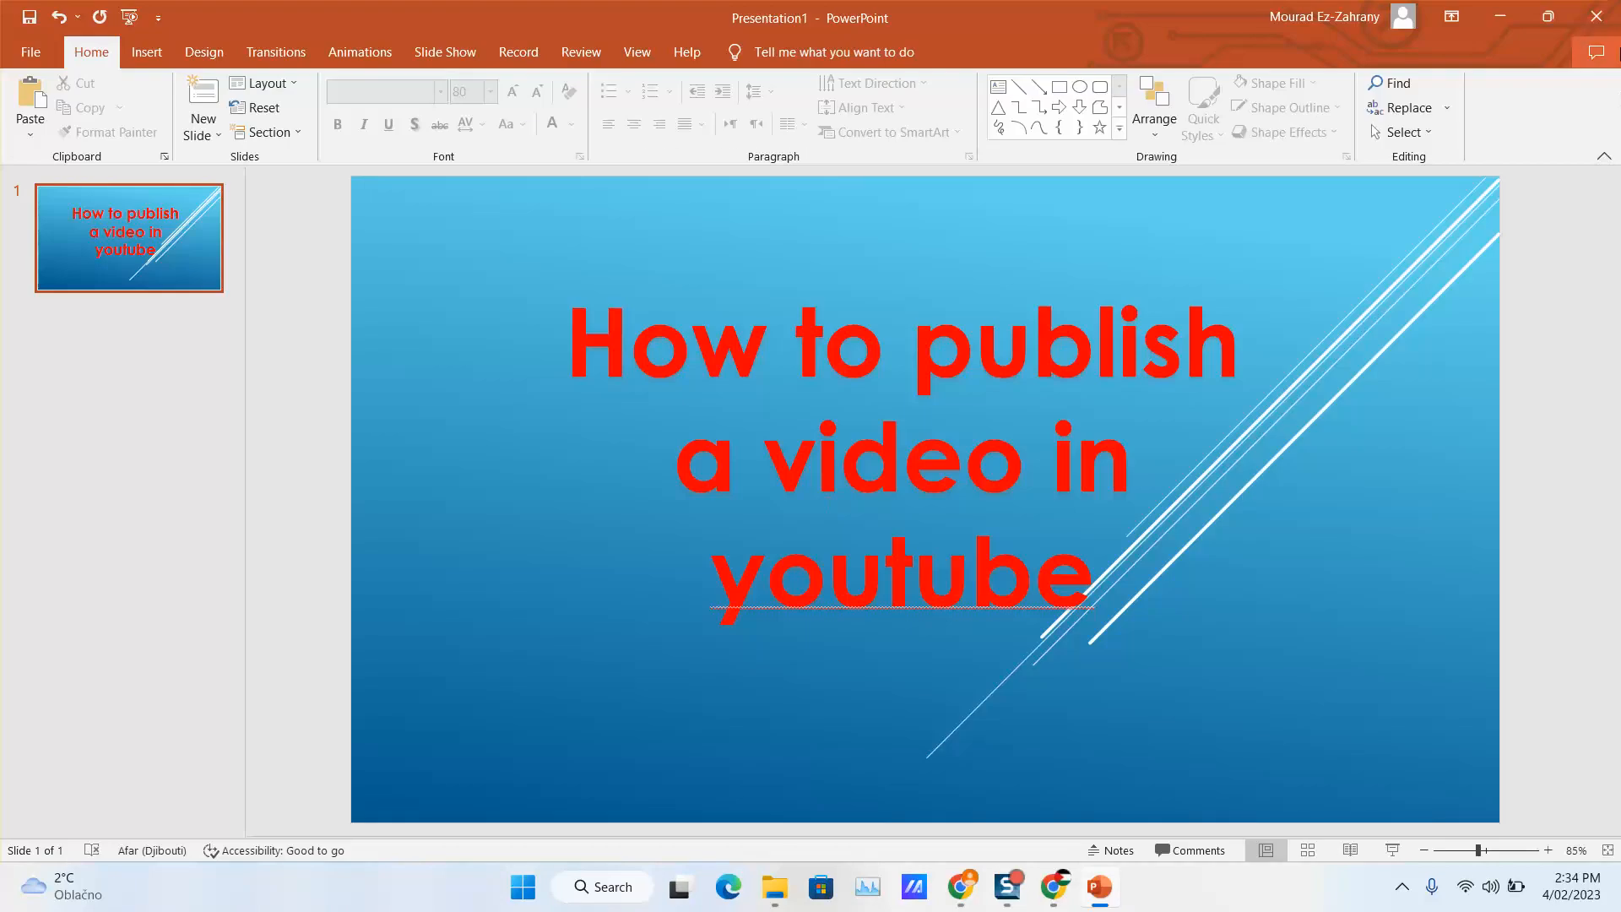
# Back in YouTube Studio, upload the Presentation1 PNG file as the video's thumbnail.
pyautogui.click(1500, 16)
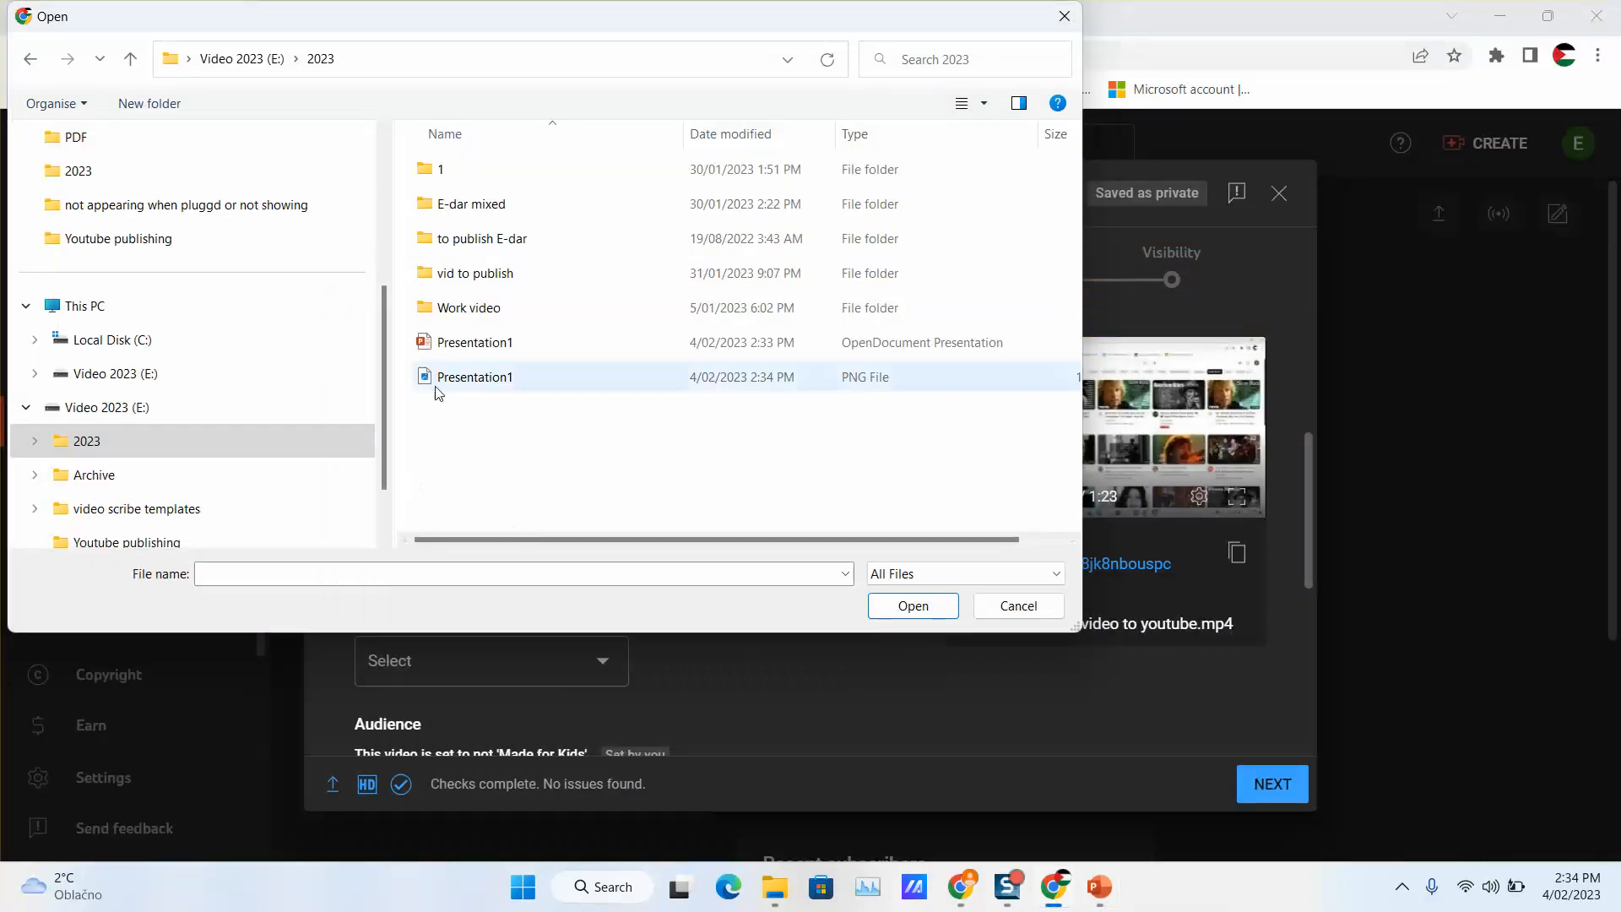
pyautogui.click(433, 389)
pyautogui.click(913, 605)
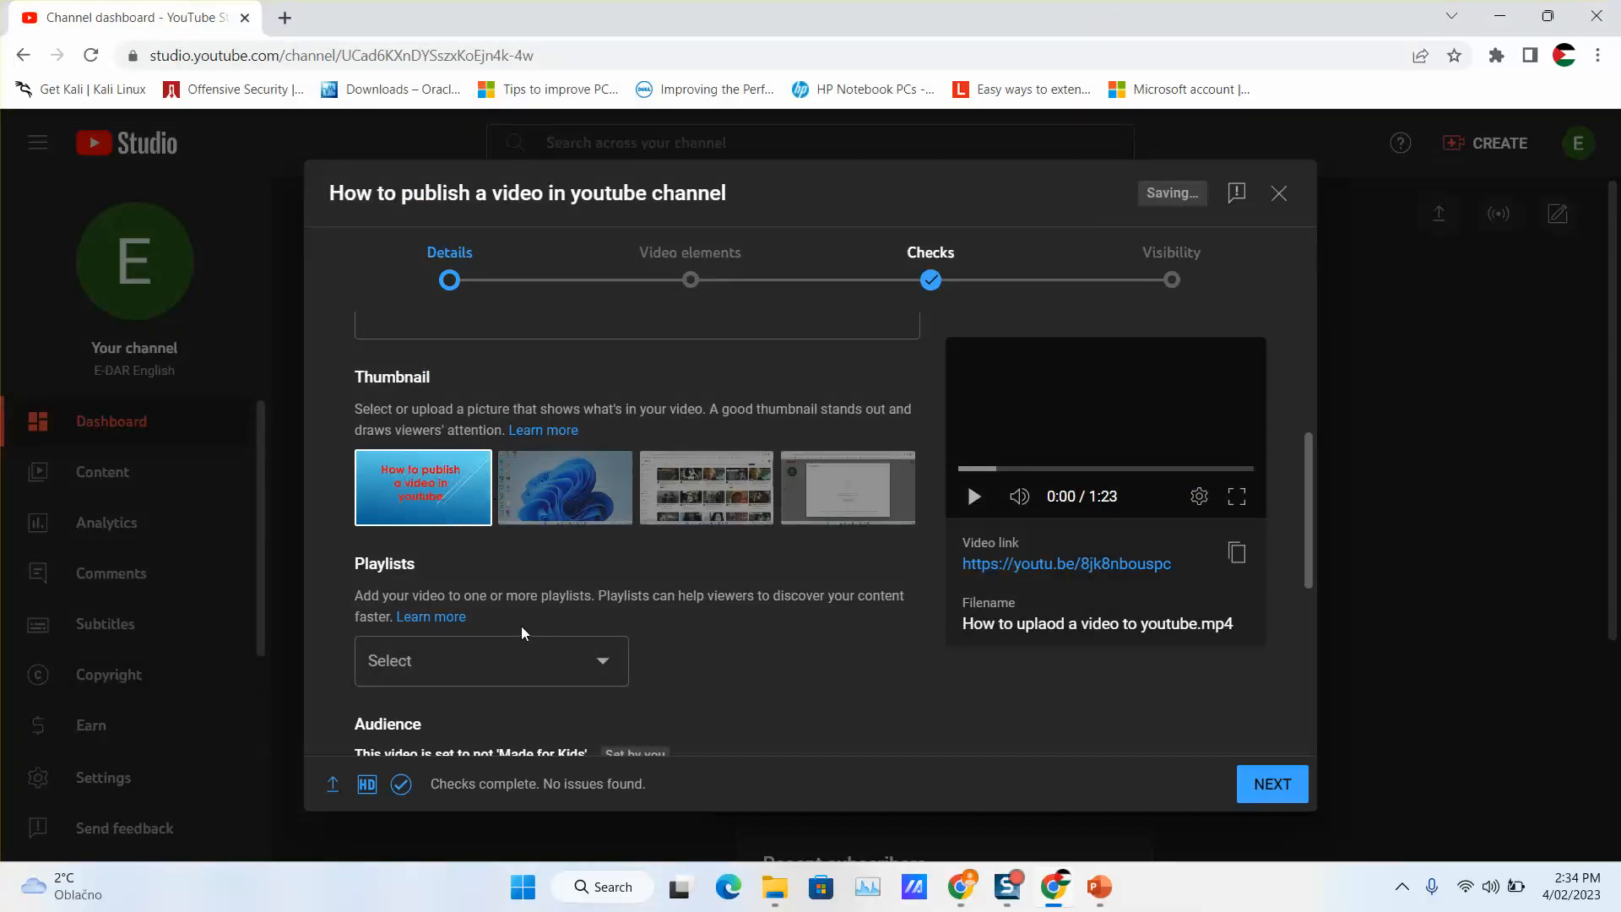
# Create a new public playlist titled Test and add the video to it.
pyautogui.scroll(-1, 520, 626)
pyautogui.click(511, 571)
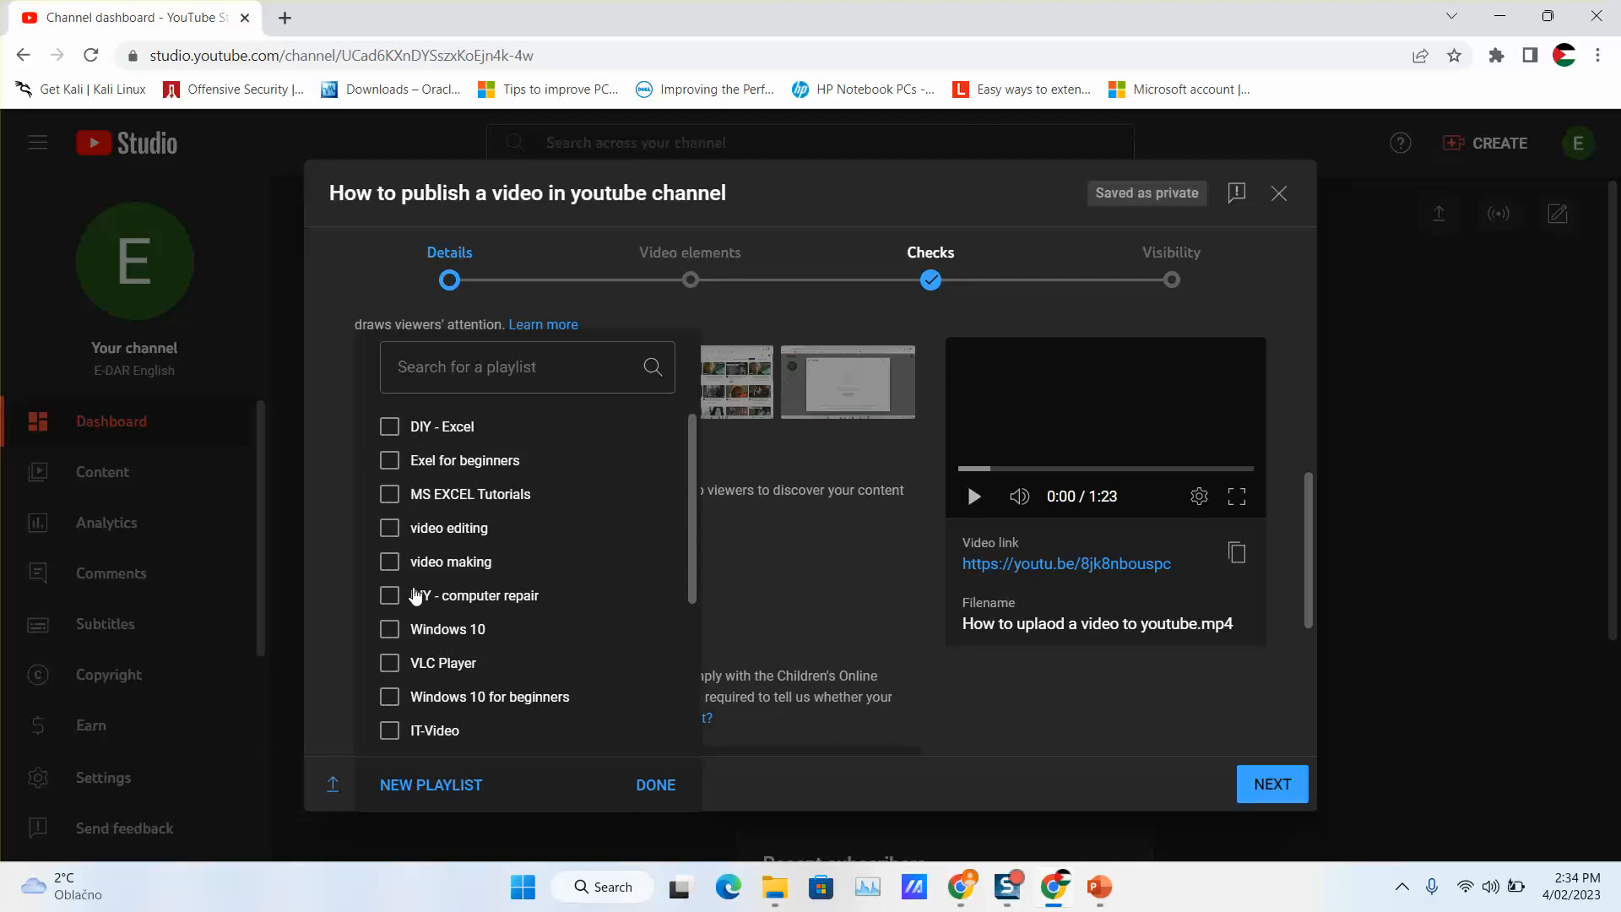
pyautogui.click(438, 785)
pyautogui.write('Test')
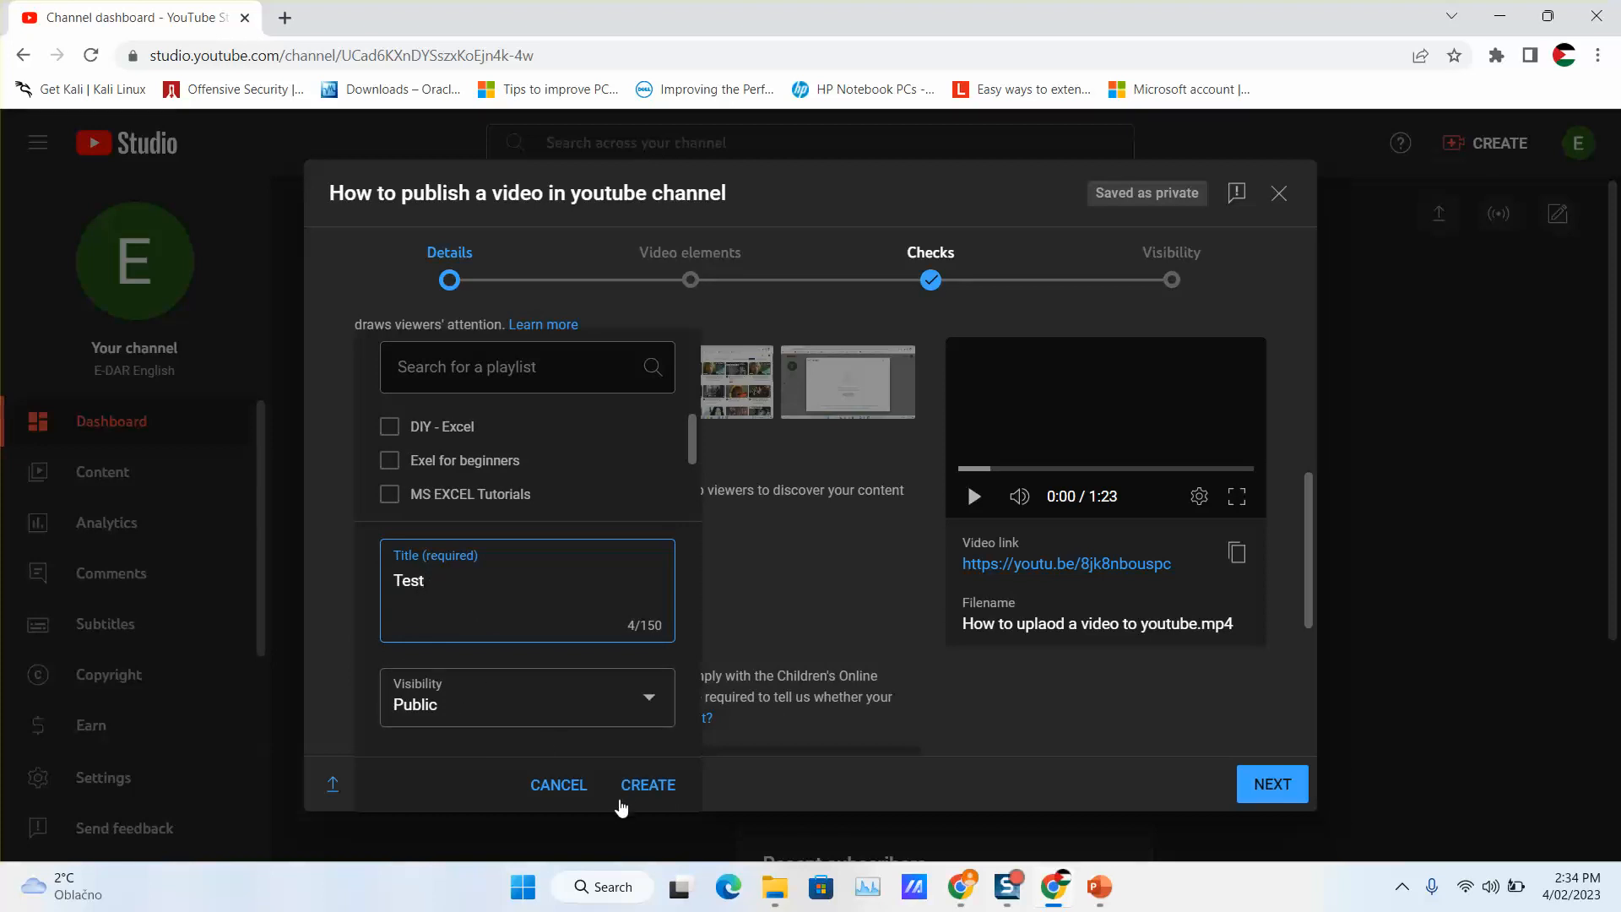
pyautogui.click(648, 784)
pyautogui.click(654, 786)
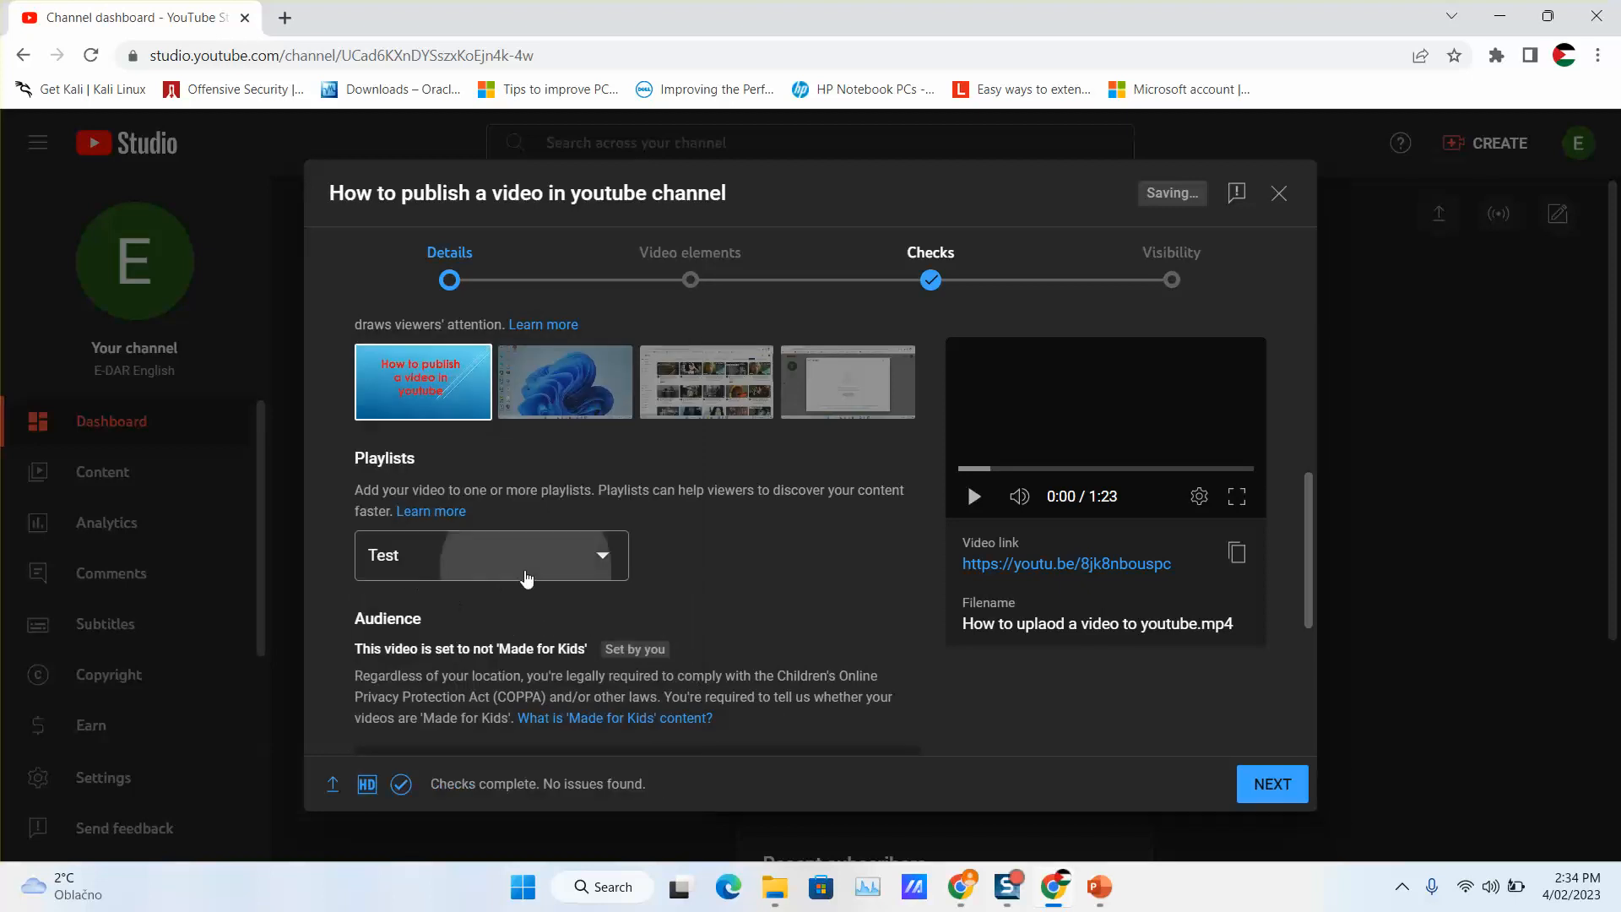
# Try adding the video to two more playlists, then deselect both so that only Test is kept.
pyautogui.click(532, 561)
pyautogui.click(426, 460)
pyautogui.click(429, 496)
pyautogui.click(426, 461)
pyautogui.click(427, 497)
pyautogui.click(651, 785)
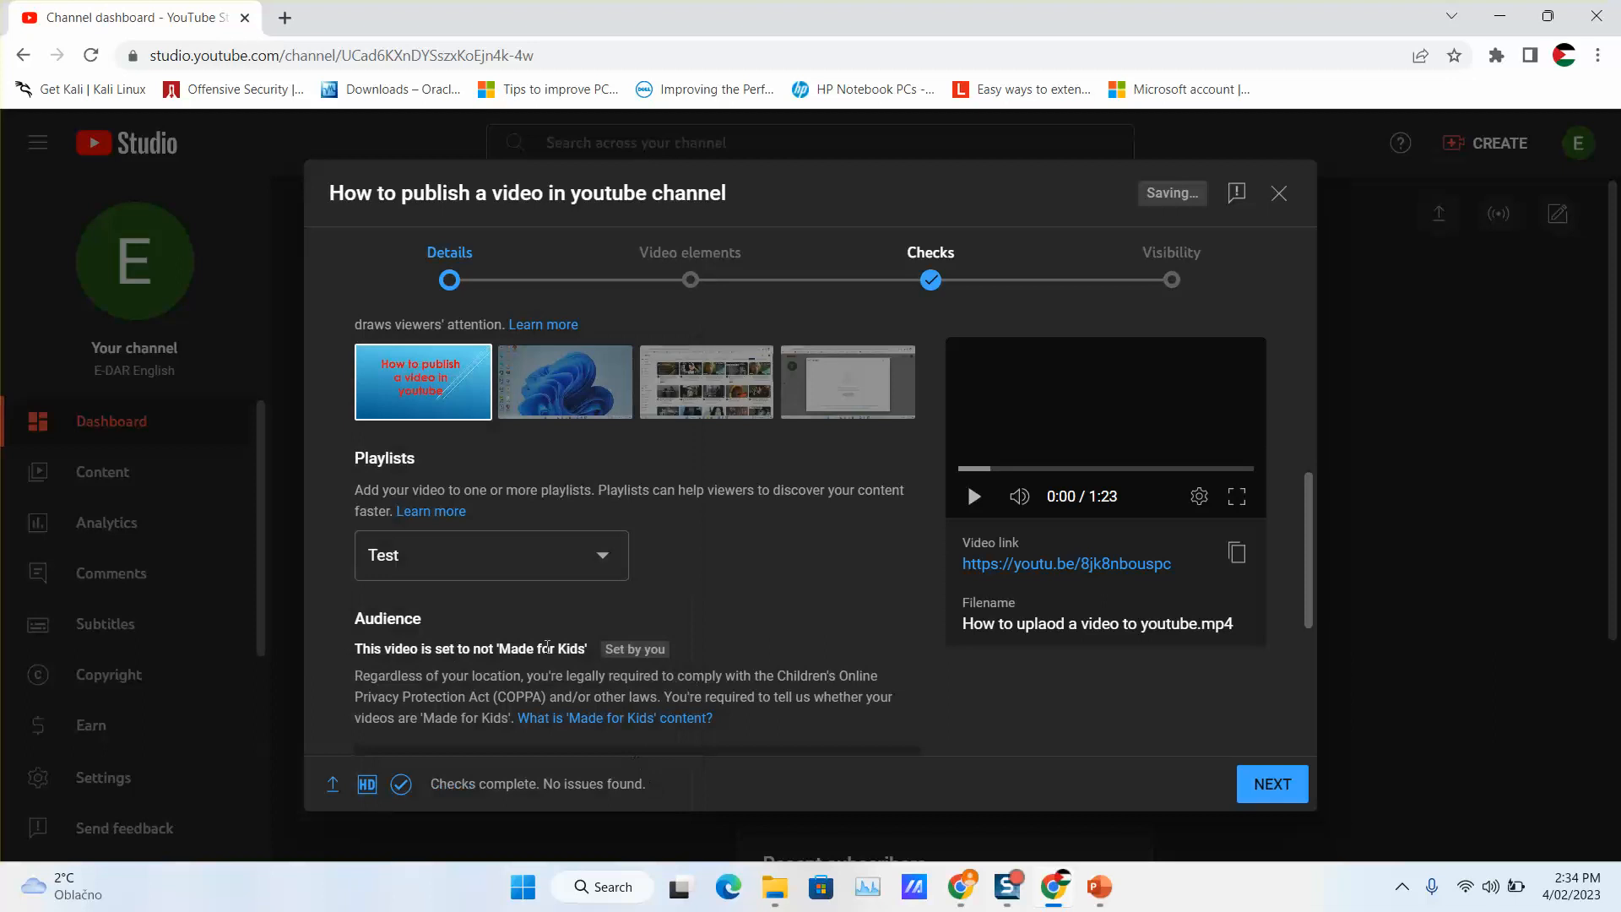
# Expand the advanced age restriction options and the additional video settings below the audience section.
pyautogui.scroll(-2, 557, 570)
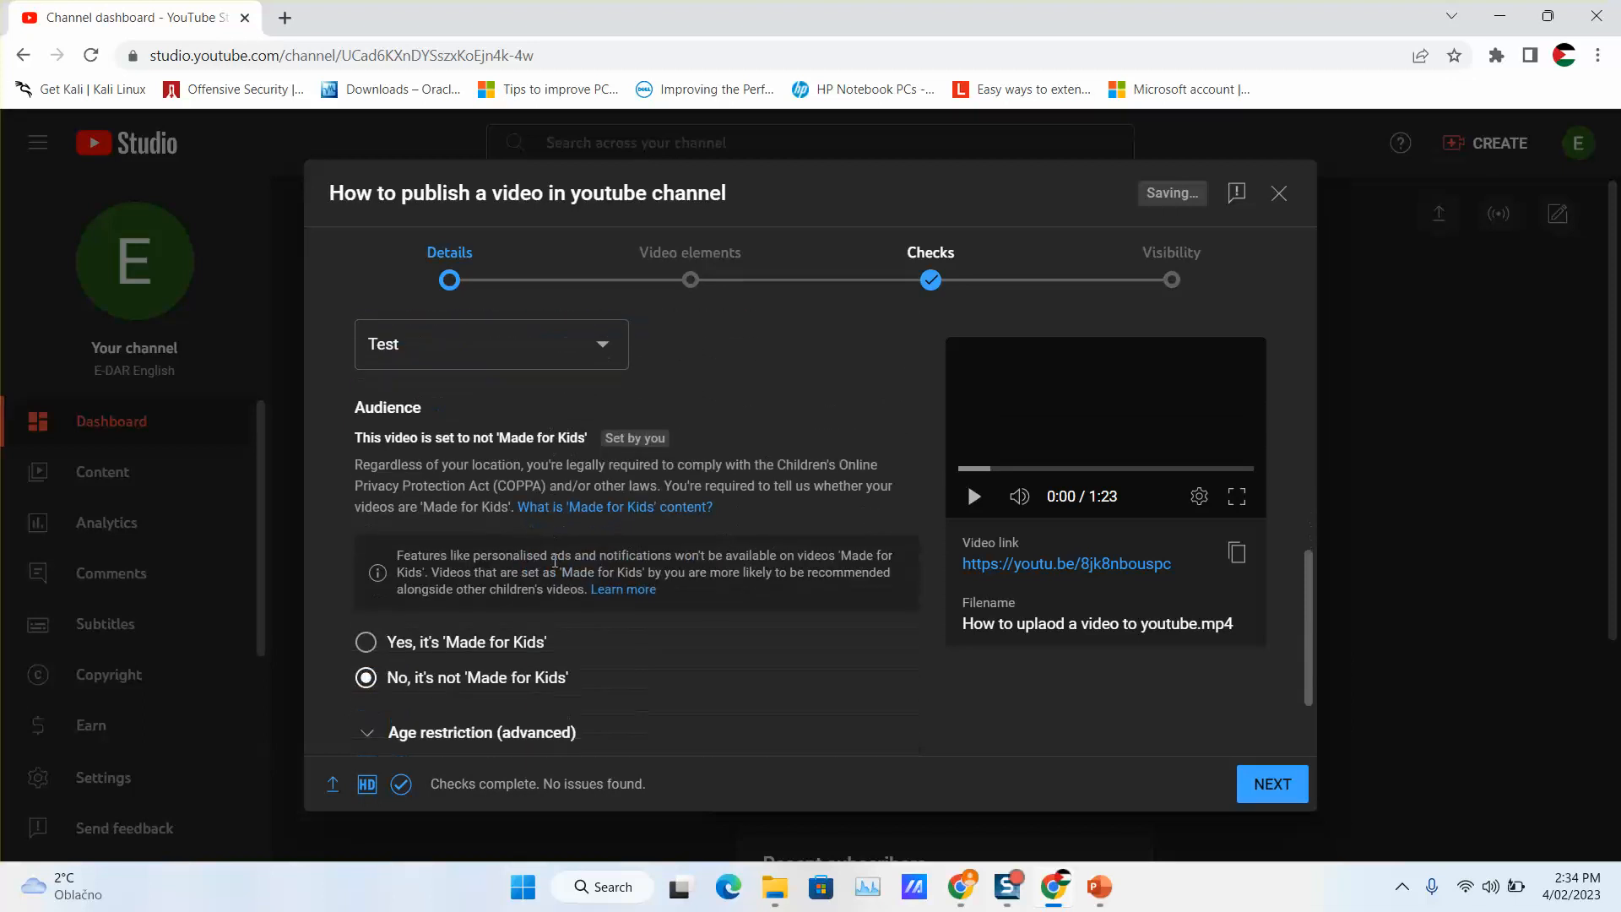
pyautogui.scroll(-1, 550, 561)
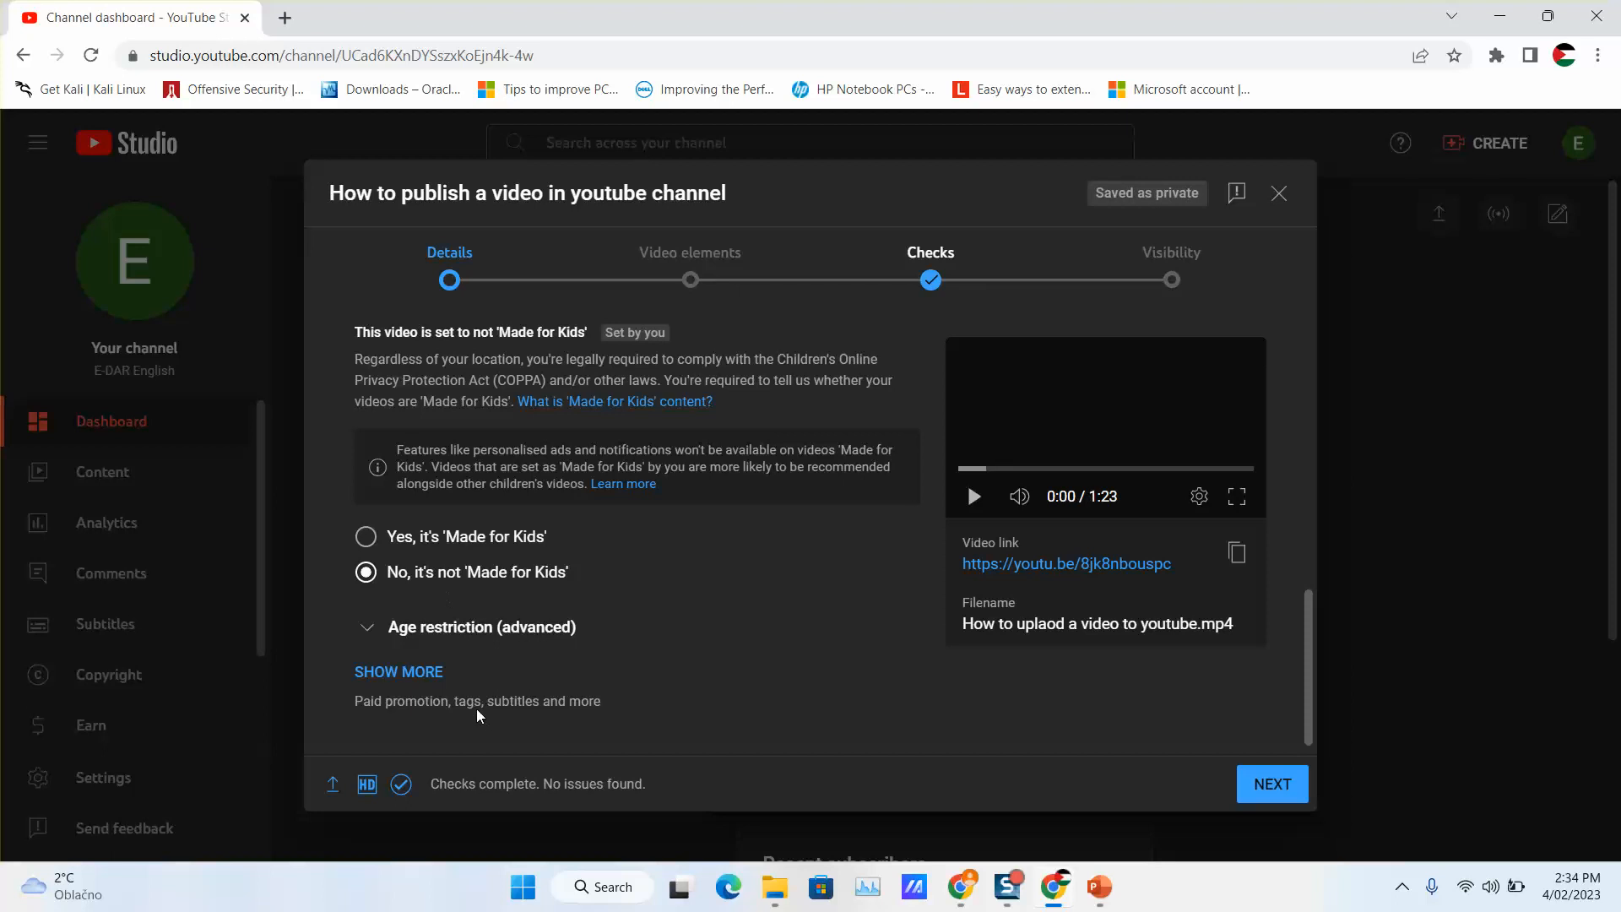
pyautogui.click(456, 626)
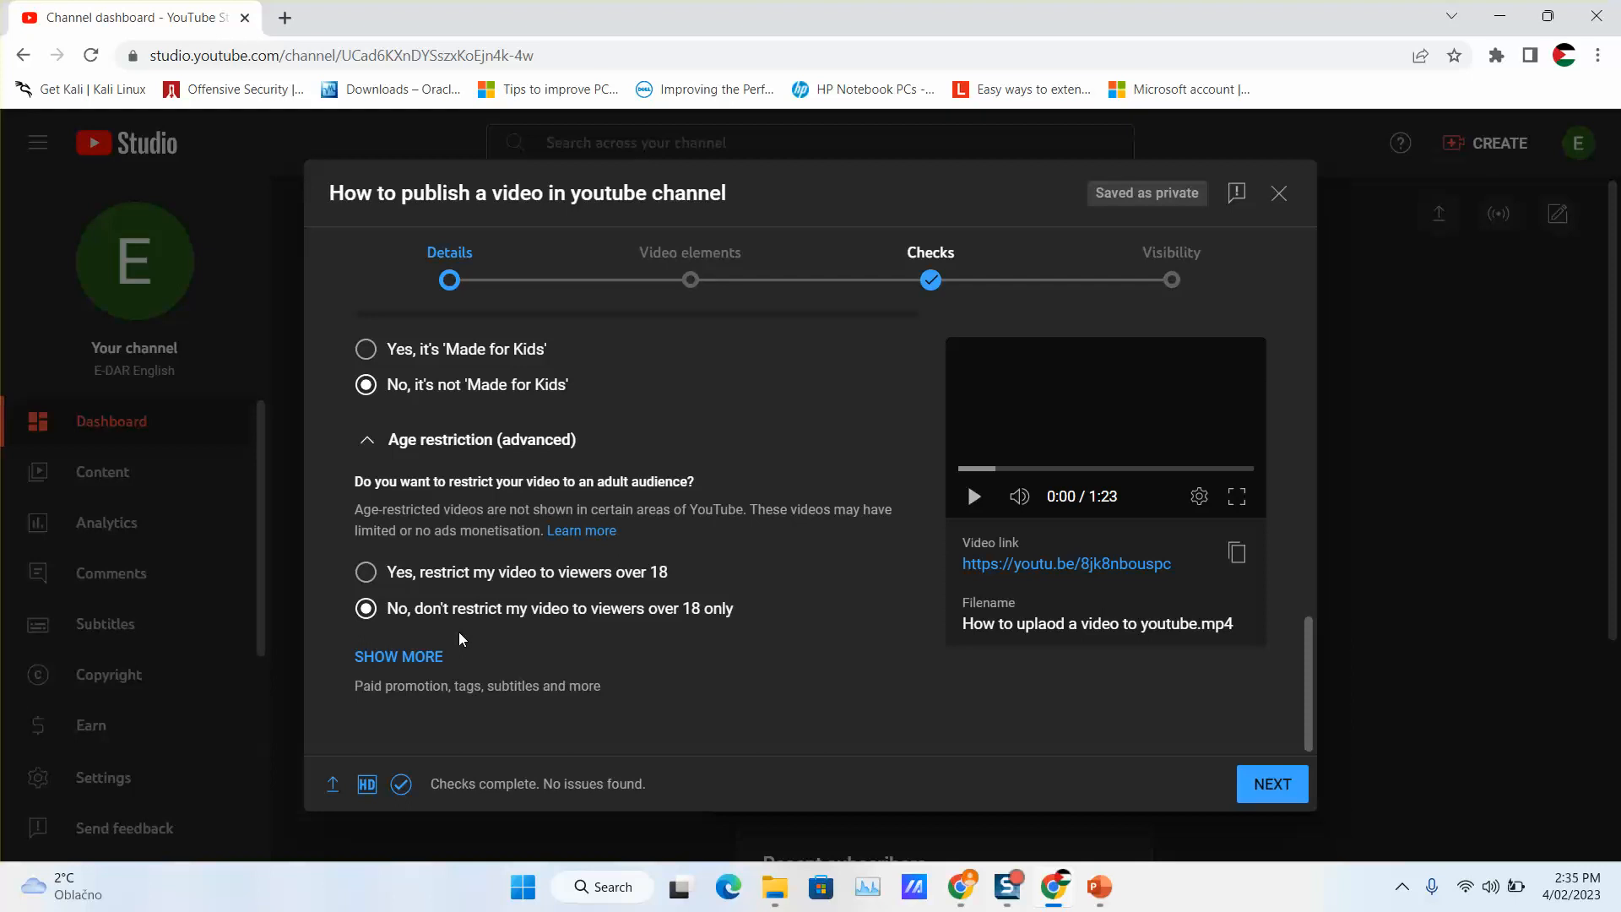
pyautogui.click(390, 666)
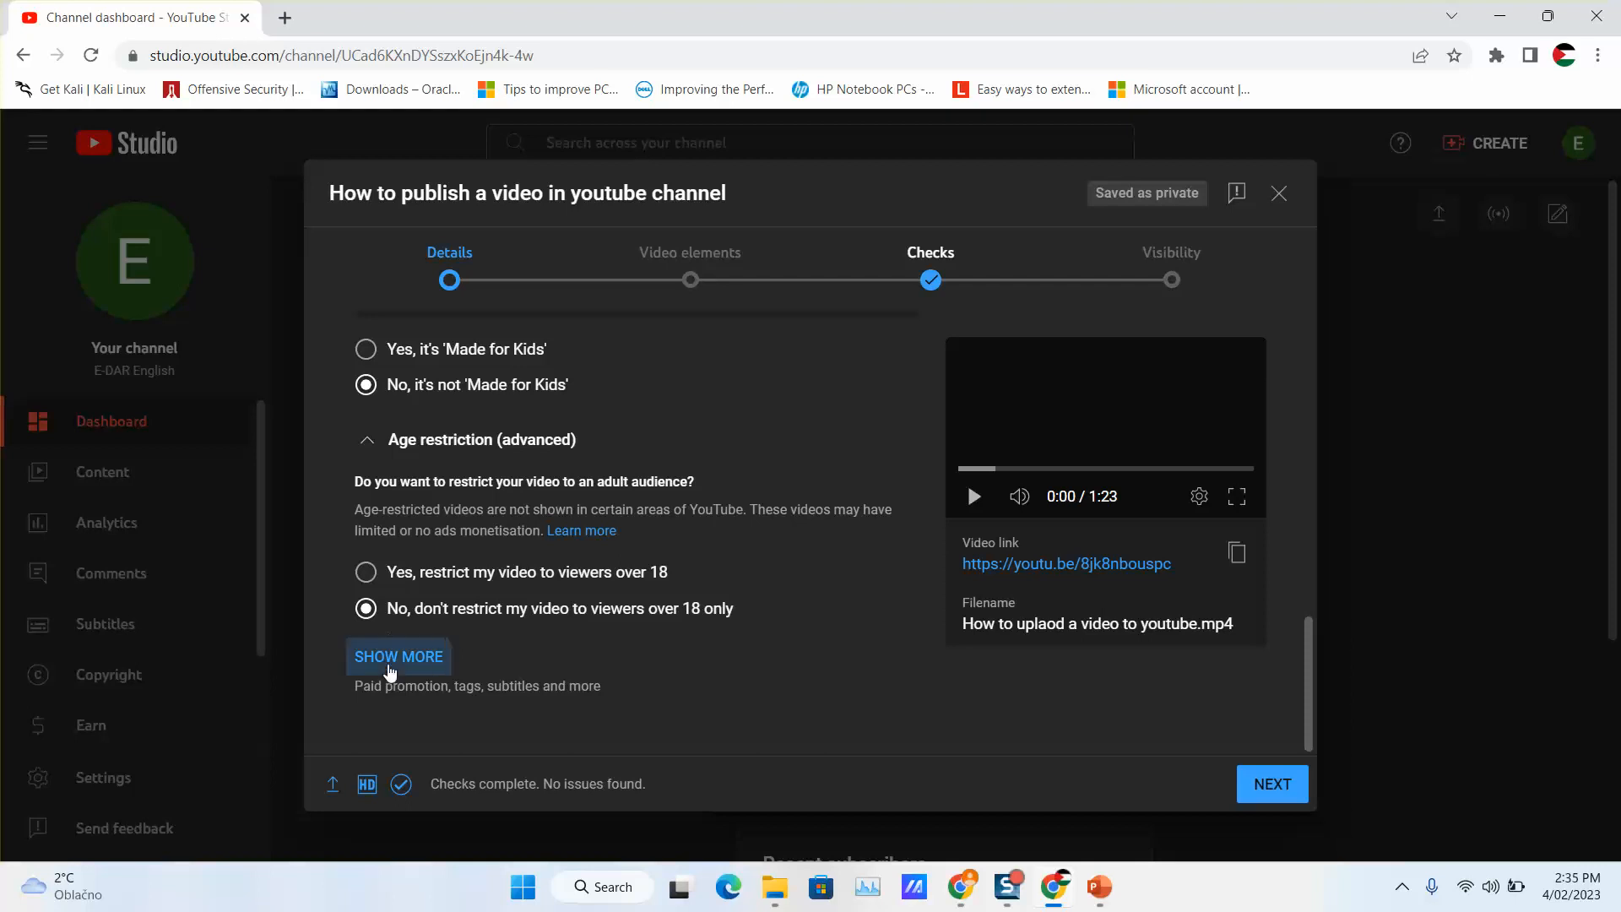
# Add the tag "how to make 1st publication in youtube" to the video.
pyautogui.scroll(-3, 390, 666)
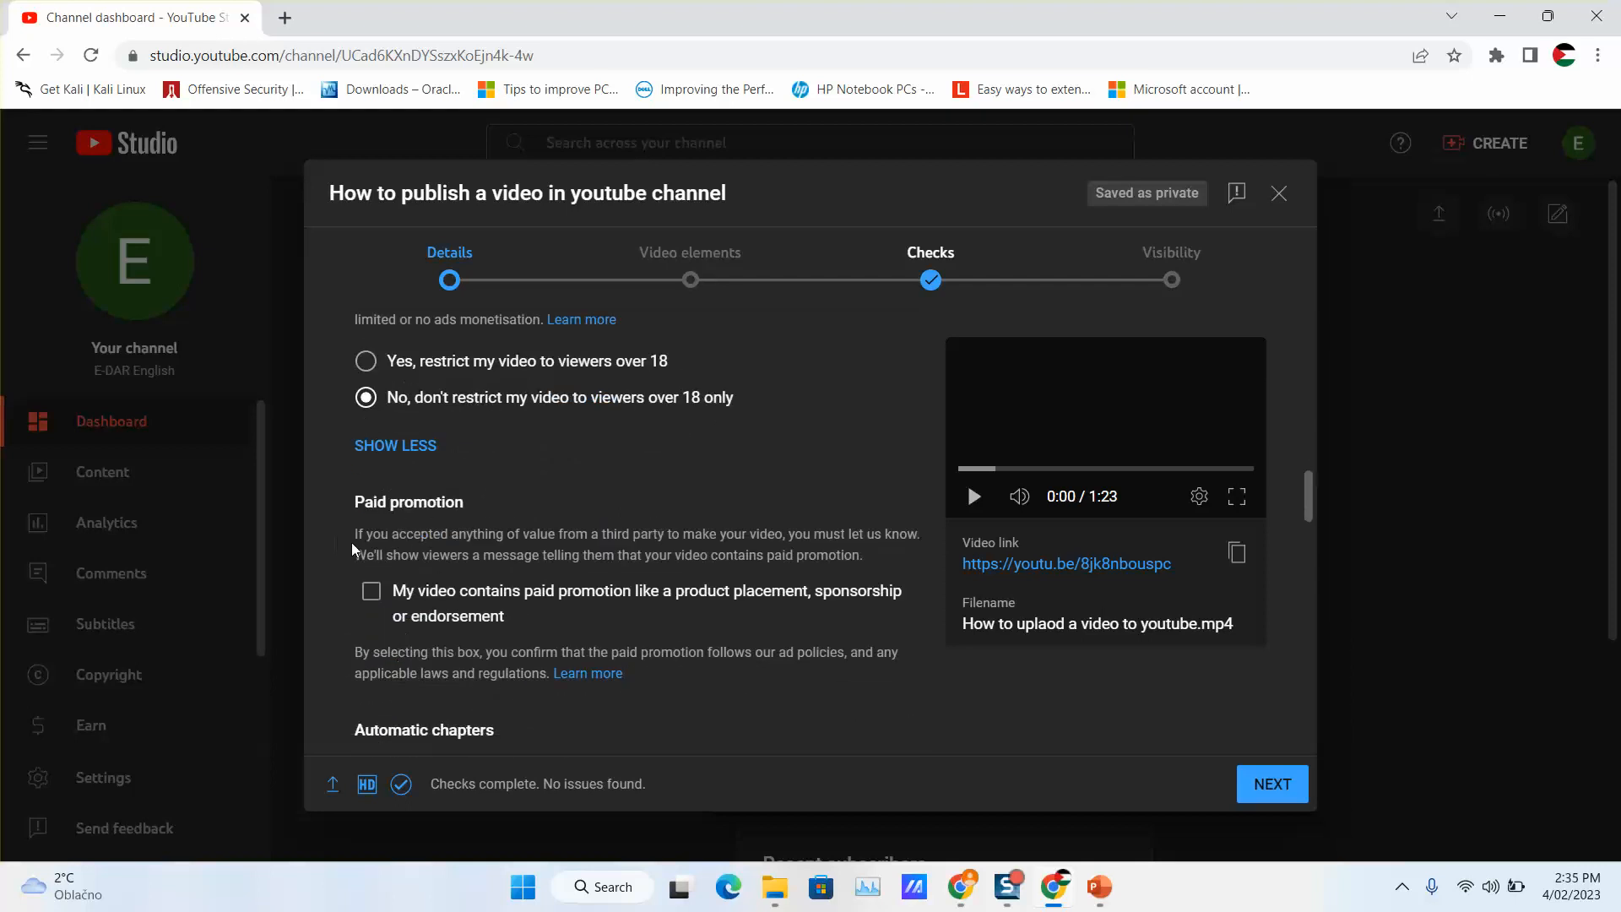
pyautogui.scroll(-3, 365, 576)
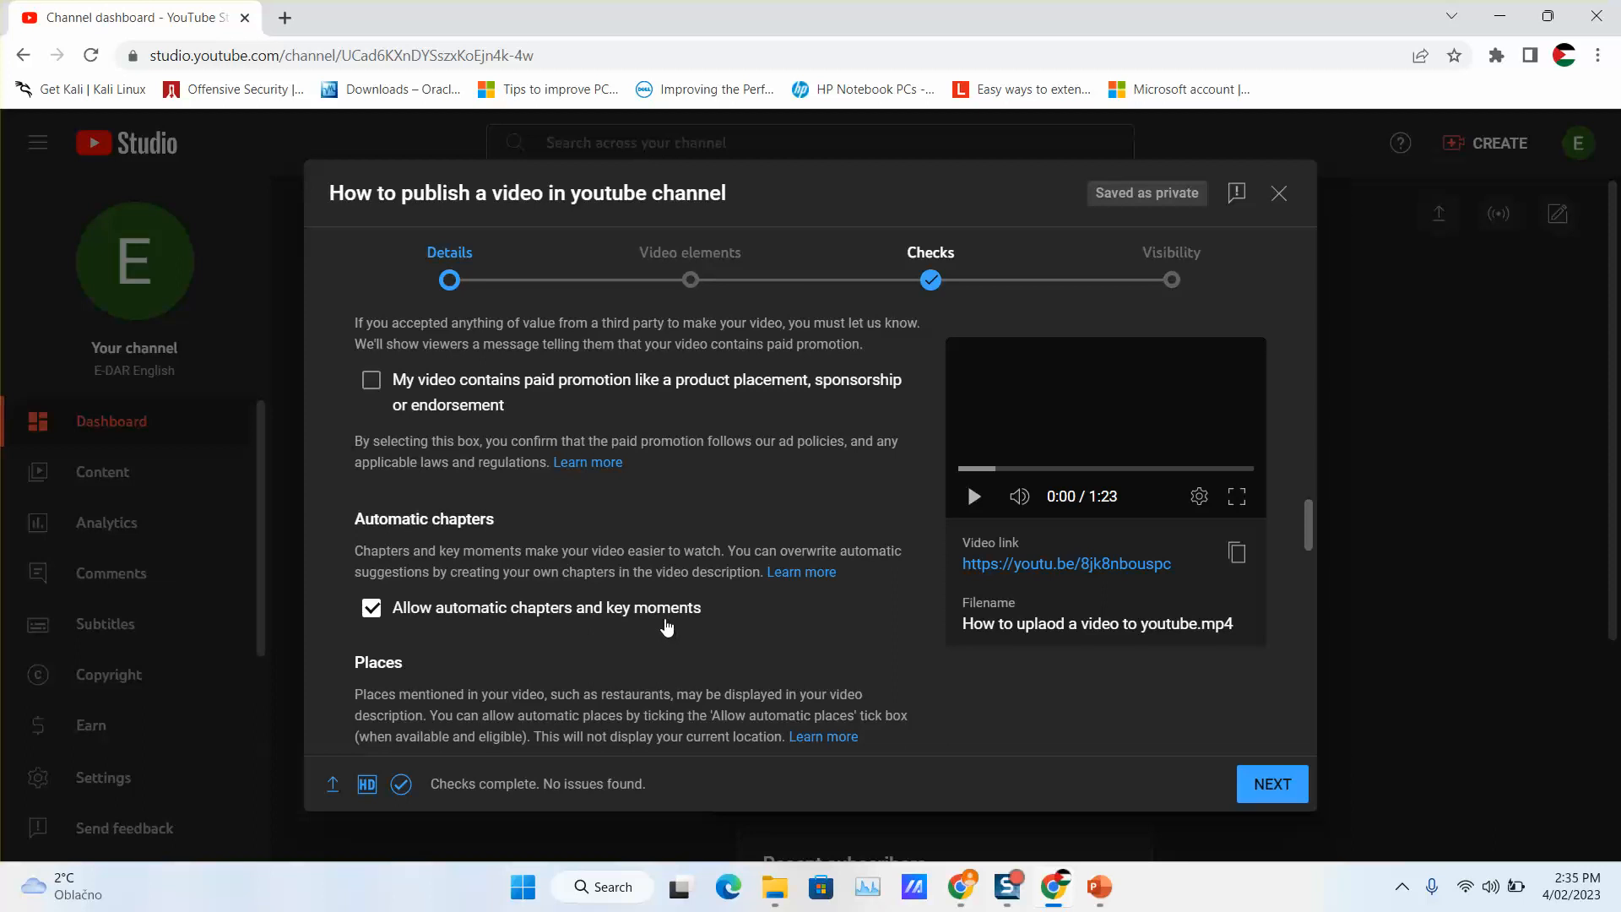
pyautogui.scroll(-2, 650, 611)
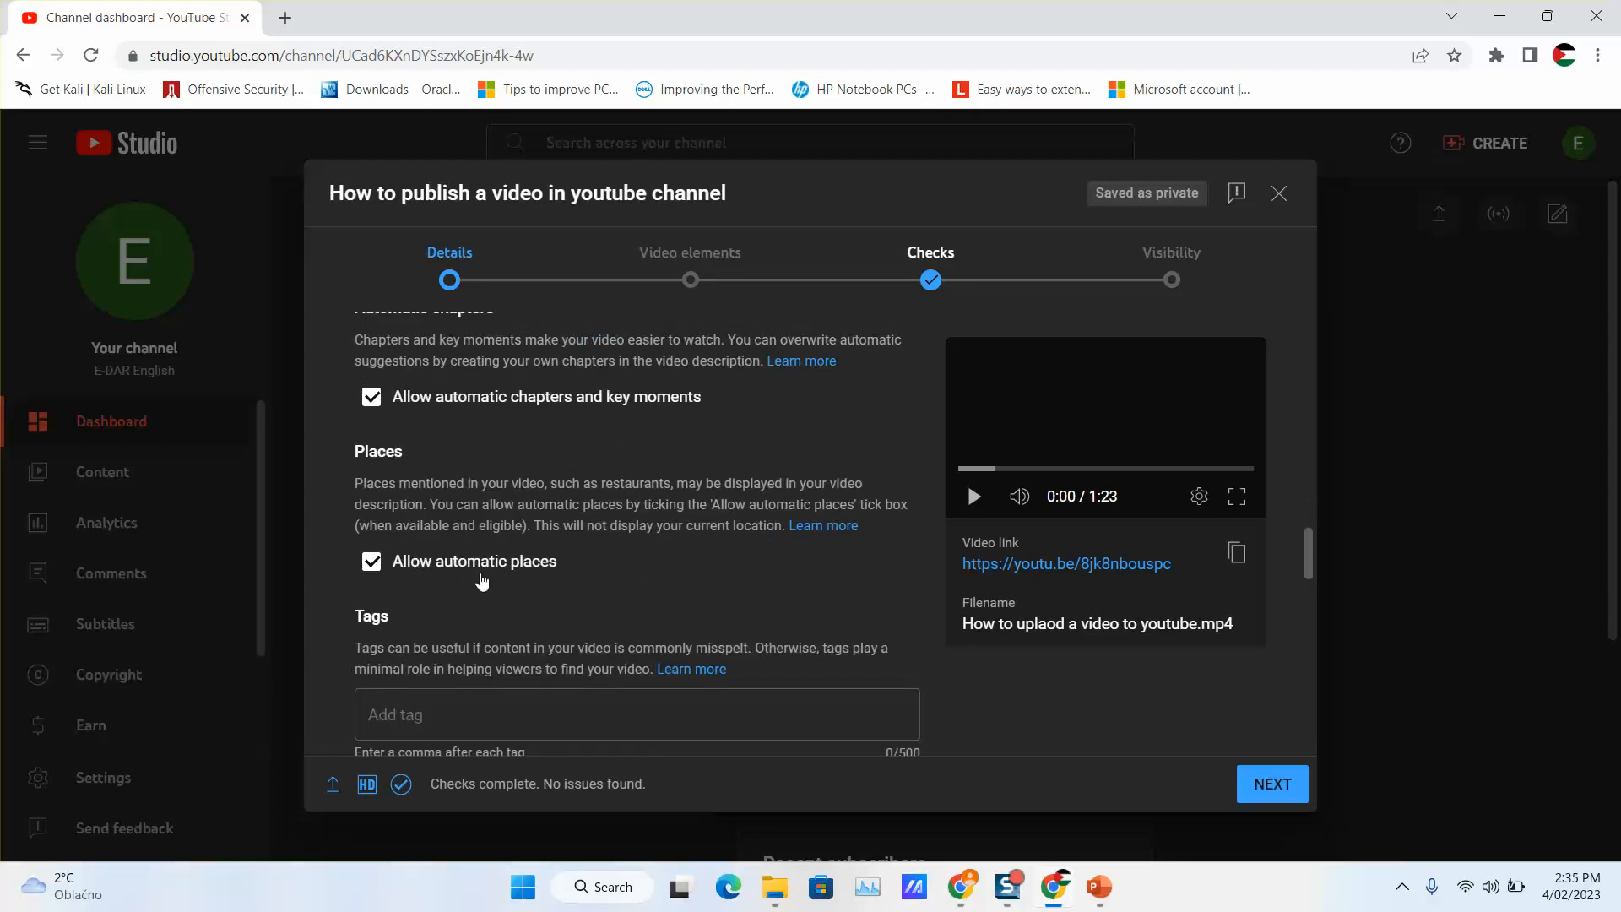
pyautogui.scroll(-2, 520, 579)
pyautogui.click(435, 514)
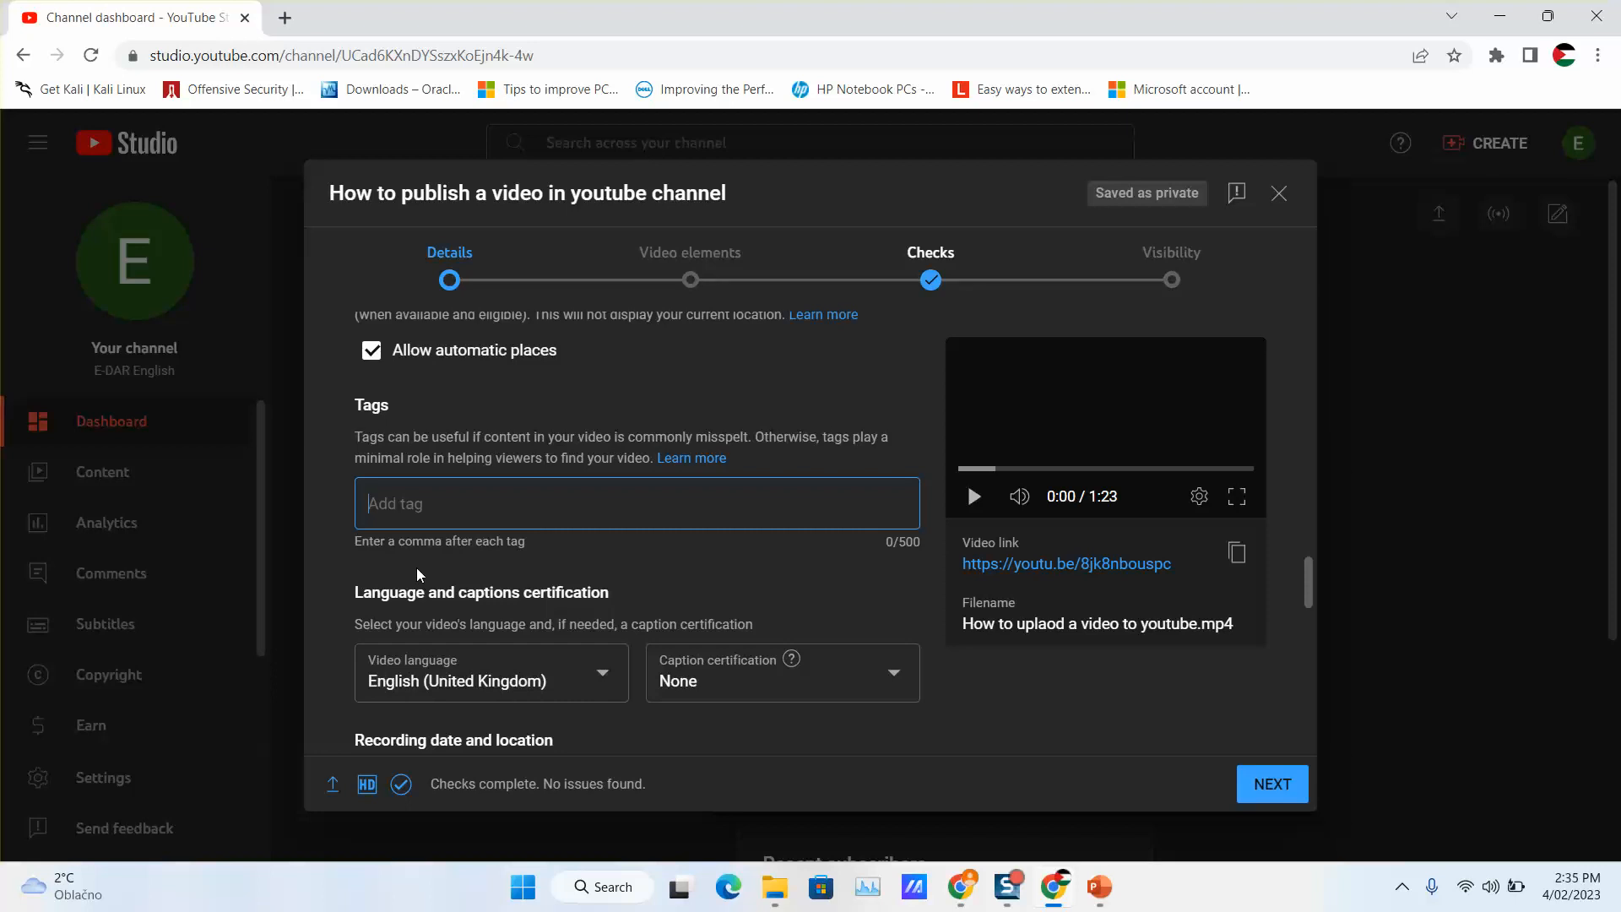
pyautogui.write('how t')
pyautogui.write('o share a vide')
pyautogui.write('o')
pyautogui.press('BackSpace')
pyautogui.press('BackSpace')
pyautogui.press('BackSpace')
pyautogui.press('BackSpace')
pyautogui.press('BackSpace')
pyautogui.press('BackSpace')
pyautogui.press('BackSpace')
pyautogui.press('BackSpace')
pyautogui.press('BackSpace')
pyautogui.press('BackSpace')
pyautogui.press('BackSpace')
pyautogui.press('BackSpace')
pyautogui.press('BackSpace')
pyautogui.write('make 1st publication')
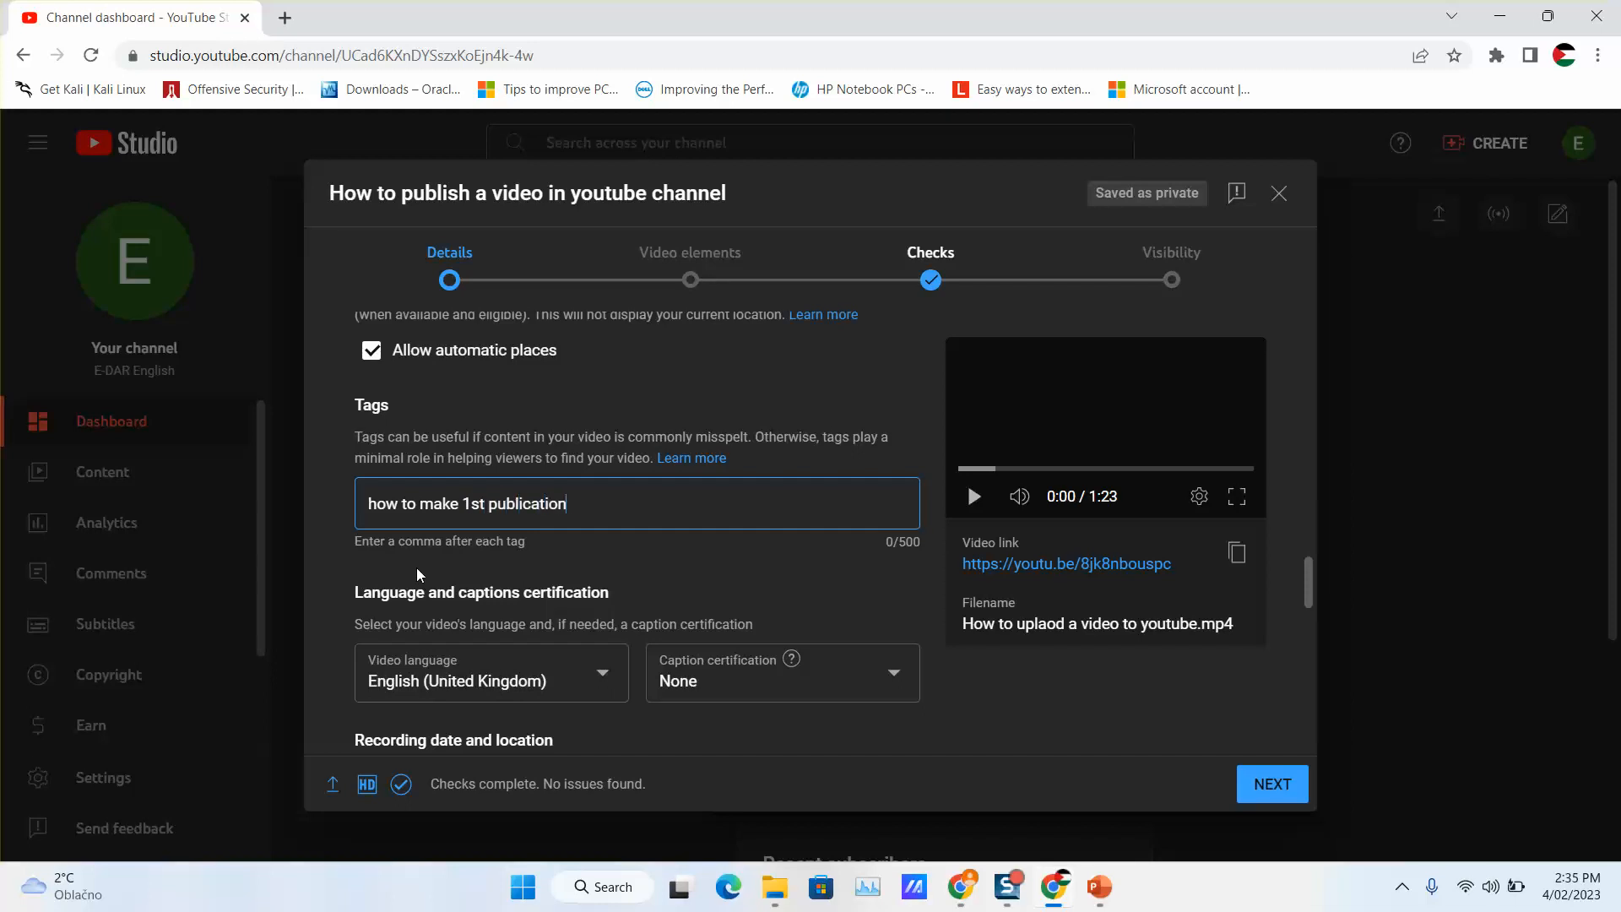
pyautogui.write(' in youtube')
pyautogui.press('Return')
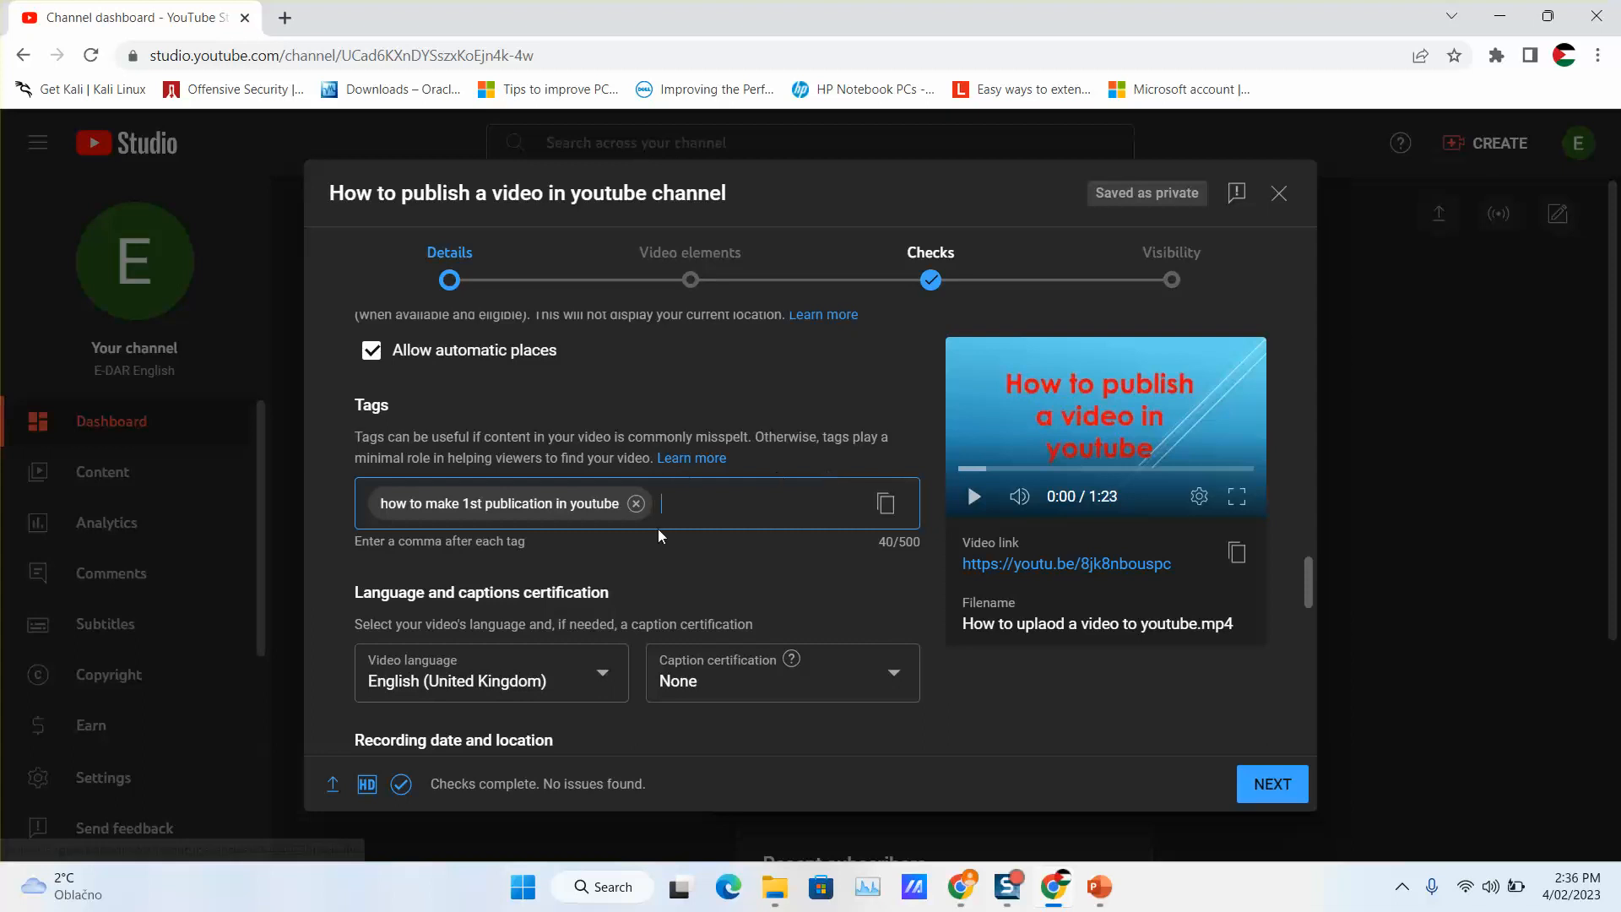
# Look through the available caption certification options without choosing a different one.
pyautogui.scroll(-1, 571, 580)
pyautogui.scroll(-2, 570, 580)
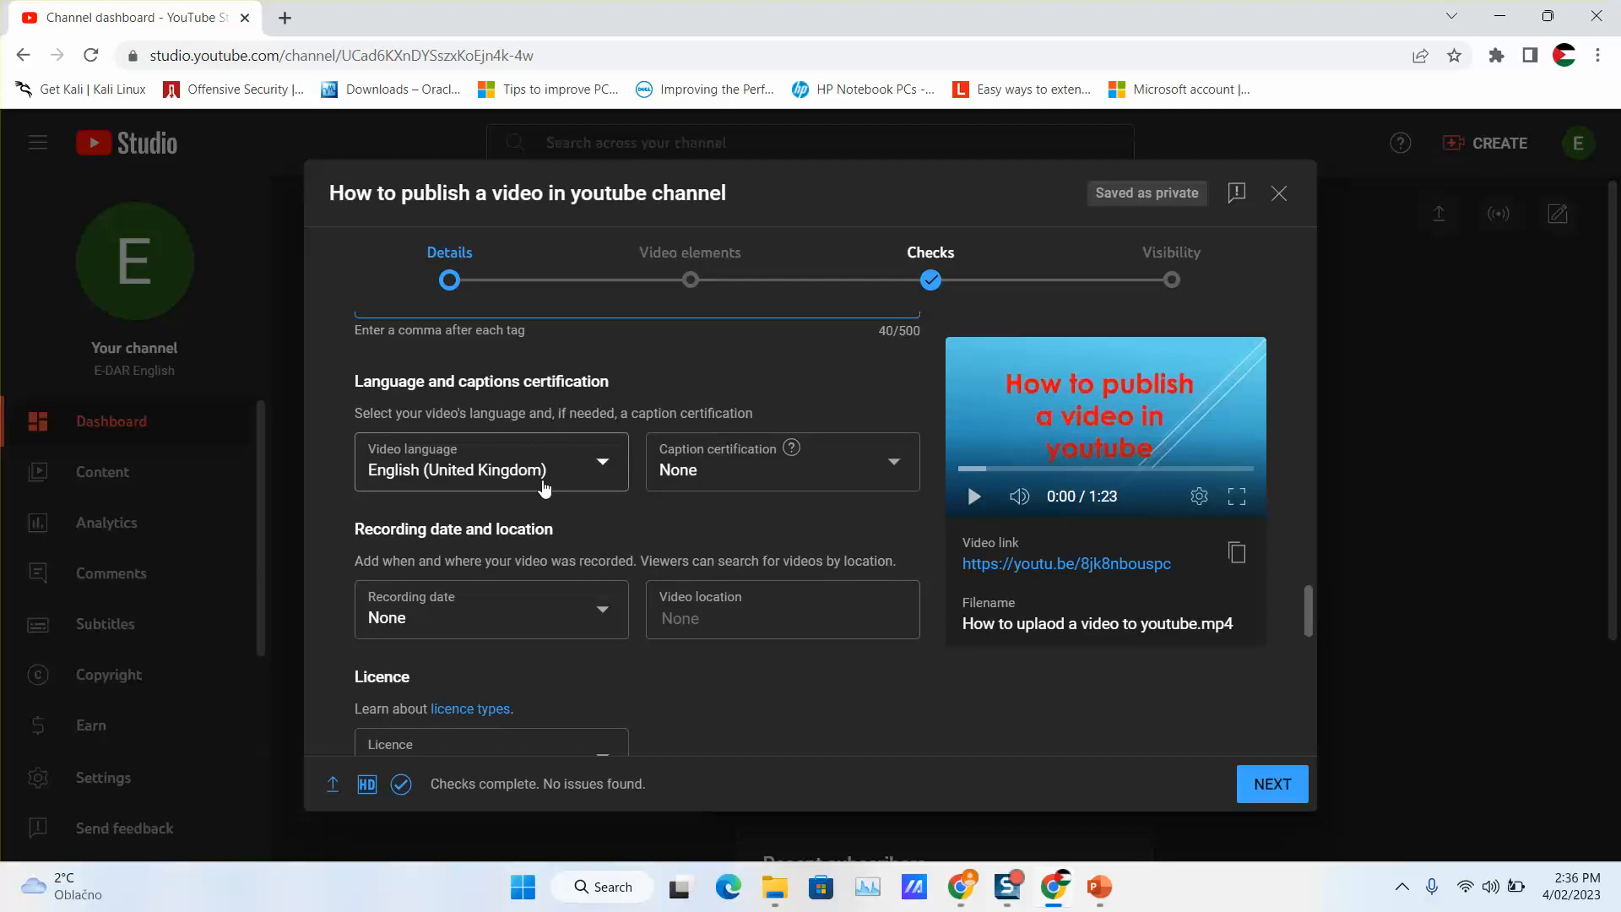
pyautogui.click(716, 463)
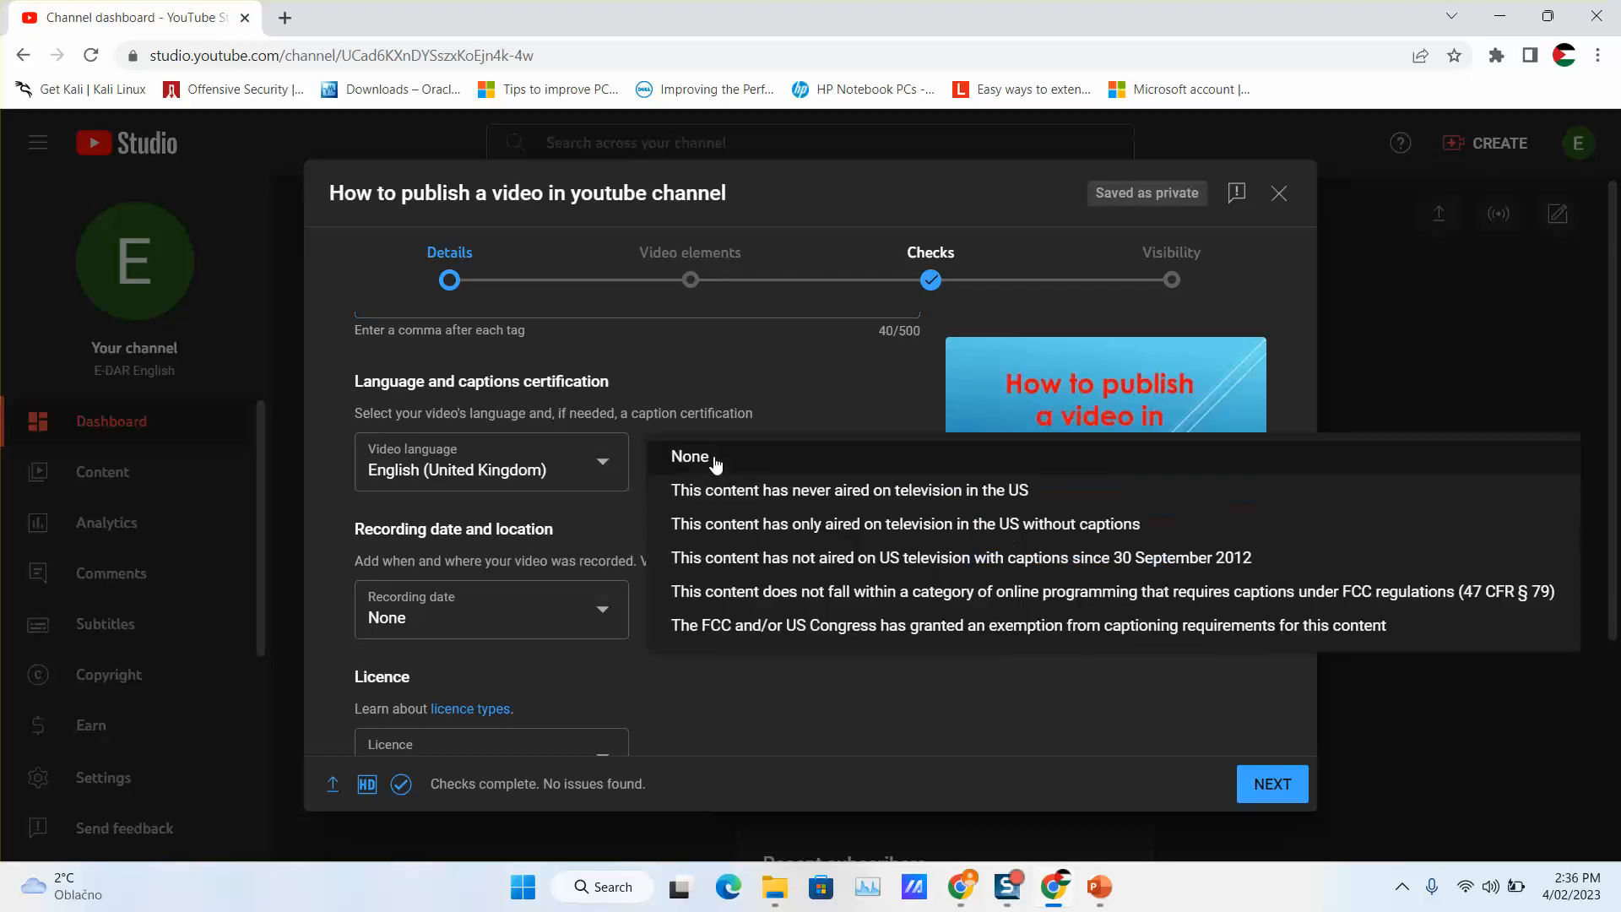
pyautogui.click(761, 391)
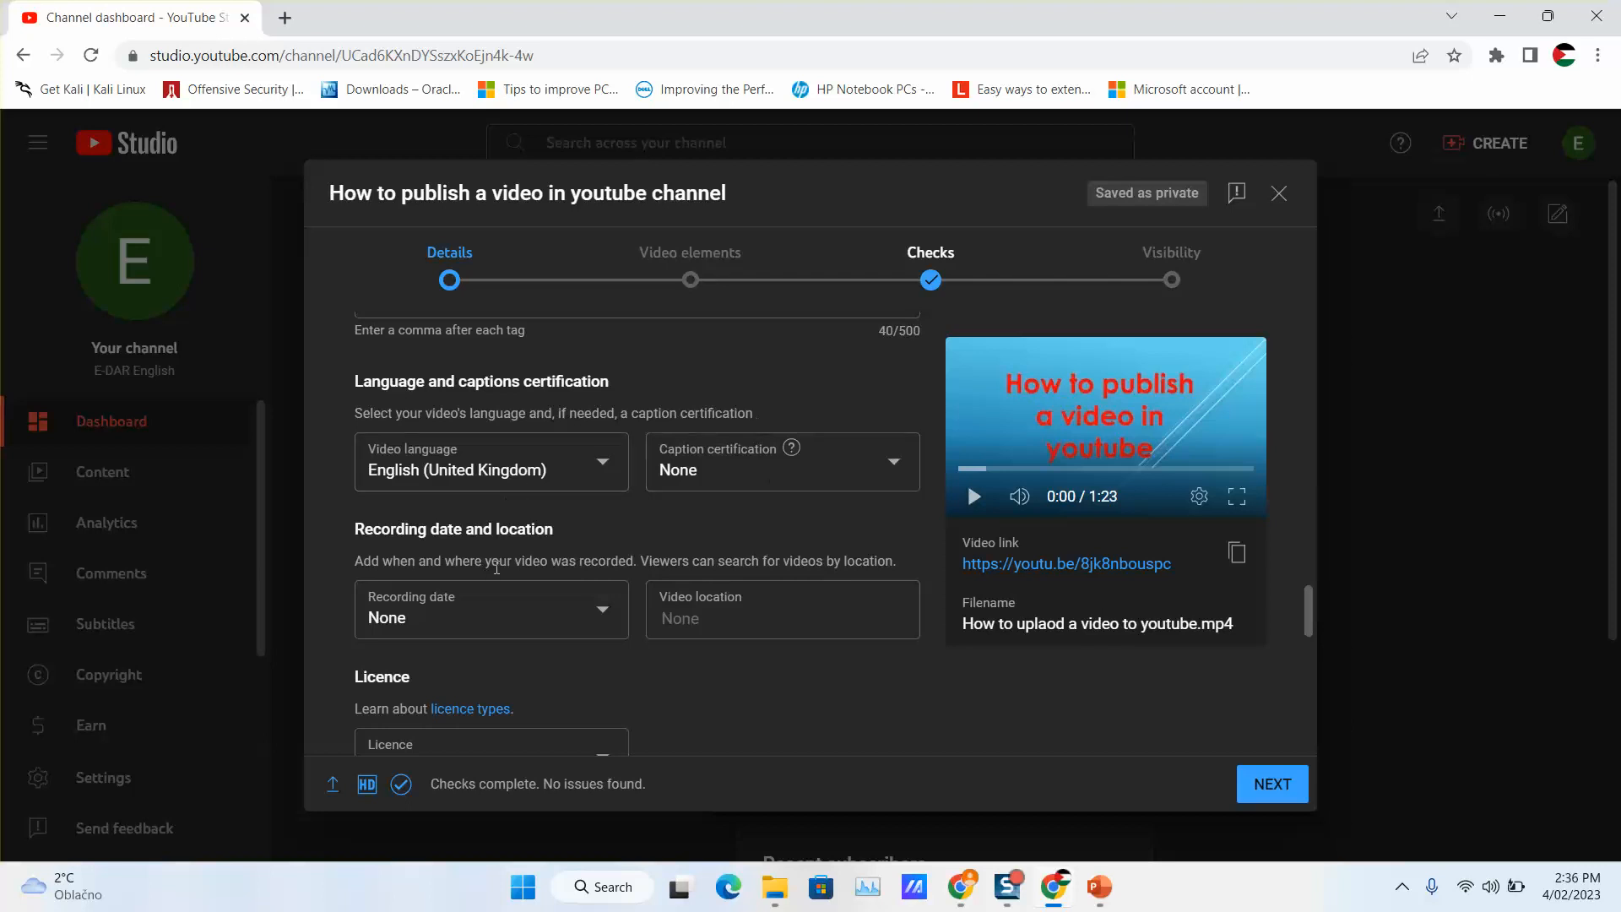
# Set the video's recording date to 04-Feb-2023 and its location to Prague.
pyautogui.scroll(-3, 472, 403)
pyautogui.click(473, 403)
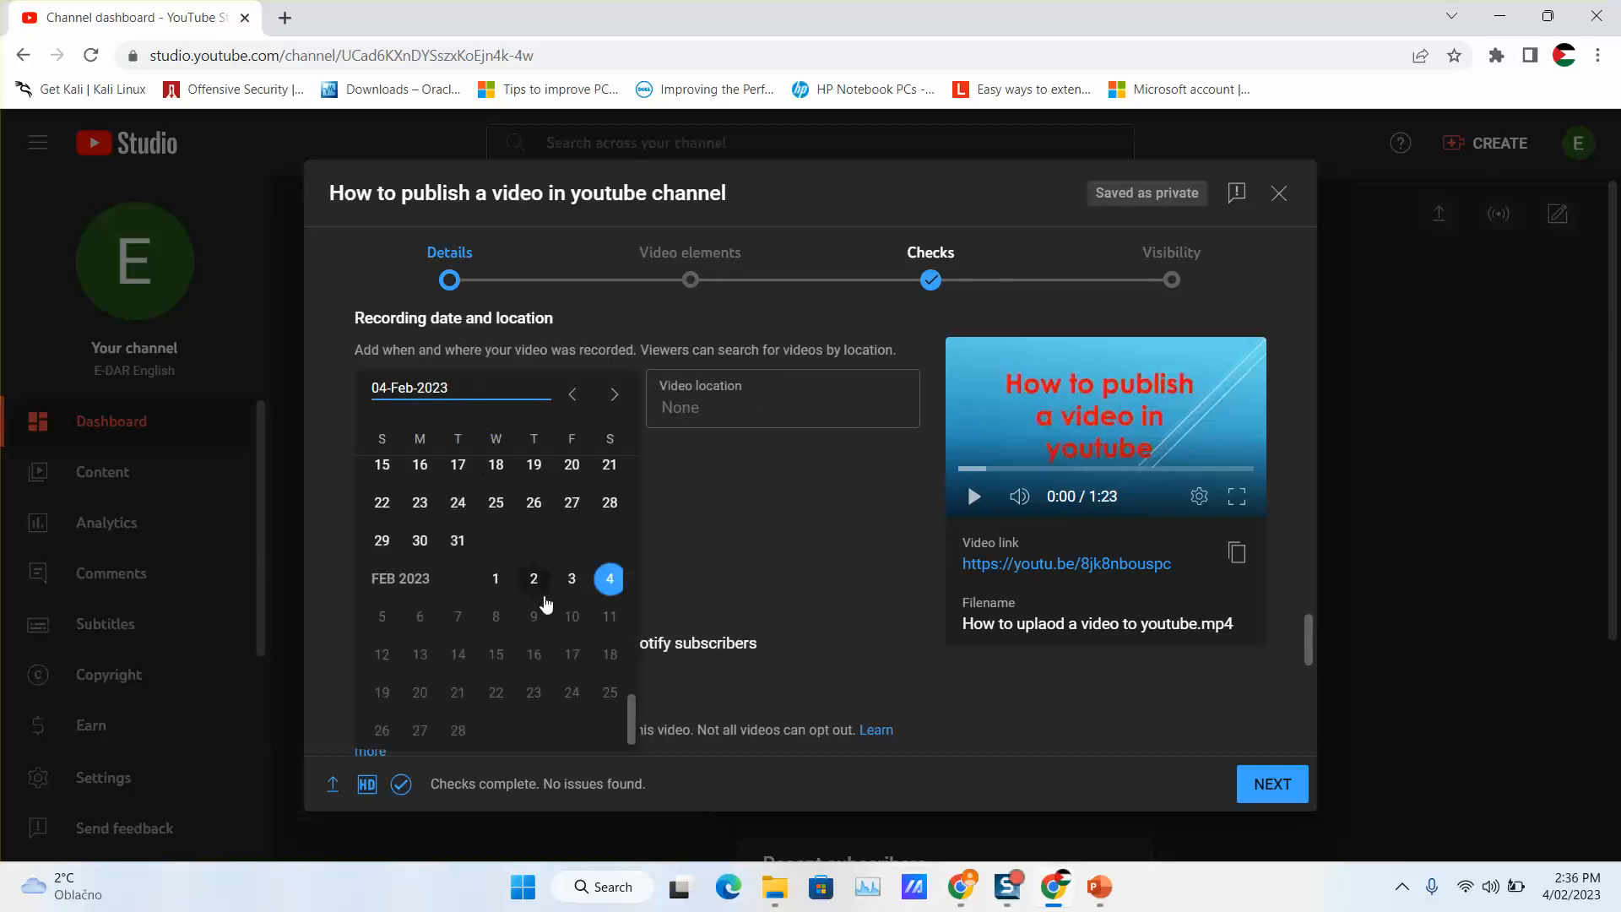
pyautogui.click(605, 583)
pyautogui.click(723, 409)
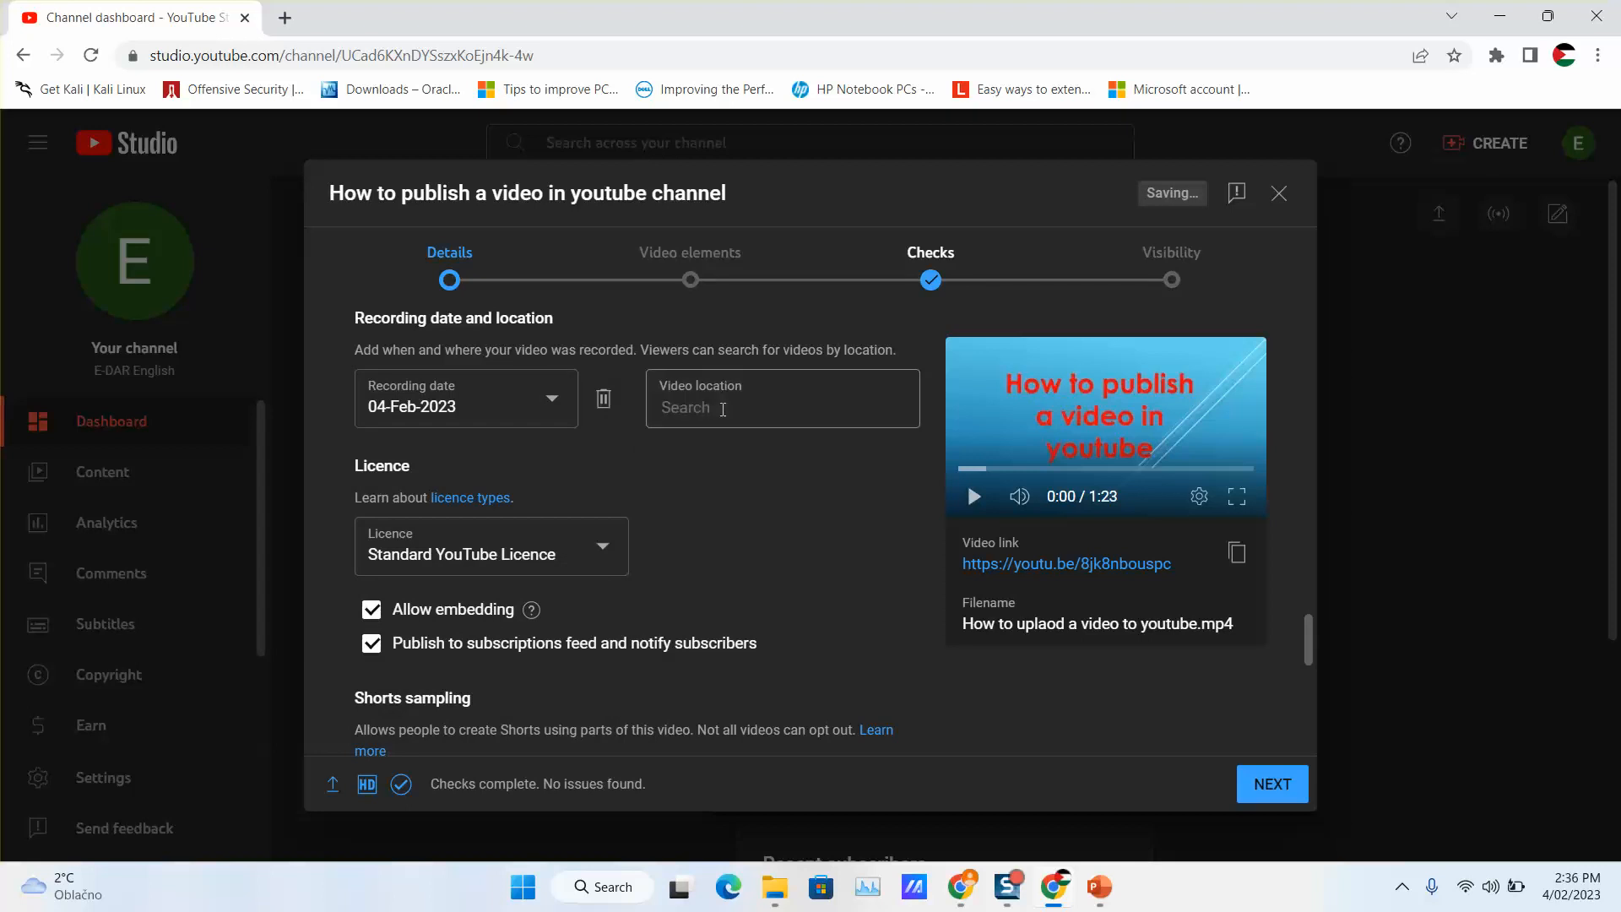
pyautogui.write('Prague')
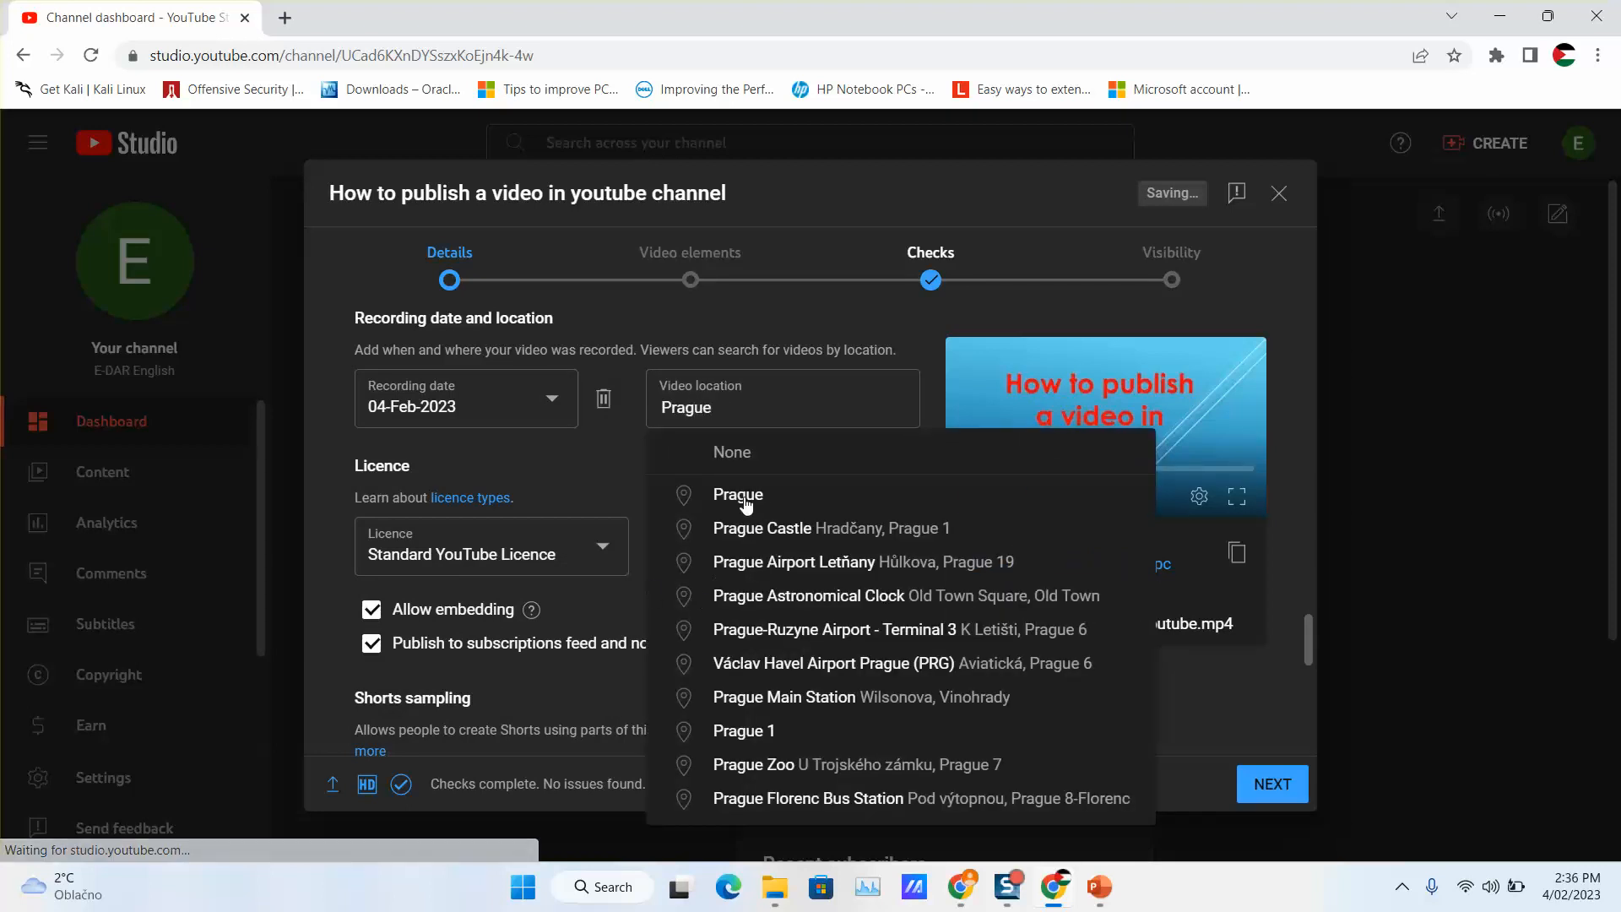
pyautogui.click(742, 495)
# Look through the available licence options without choosing a different one.
pyautogui.scroll(-3, 699, 501)
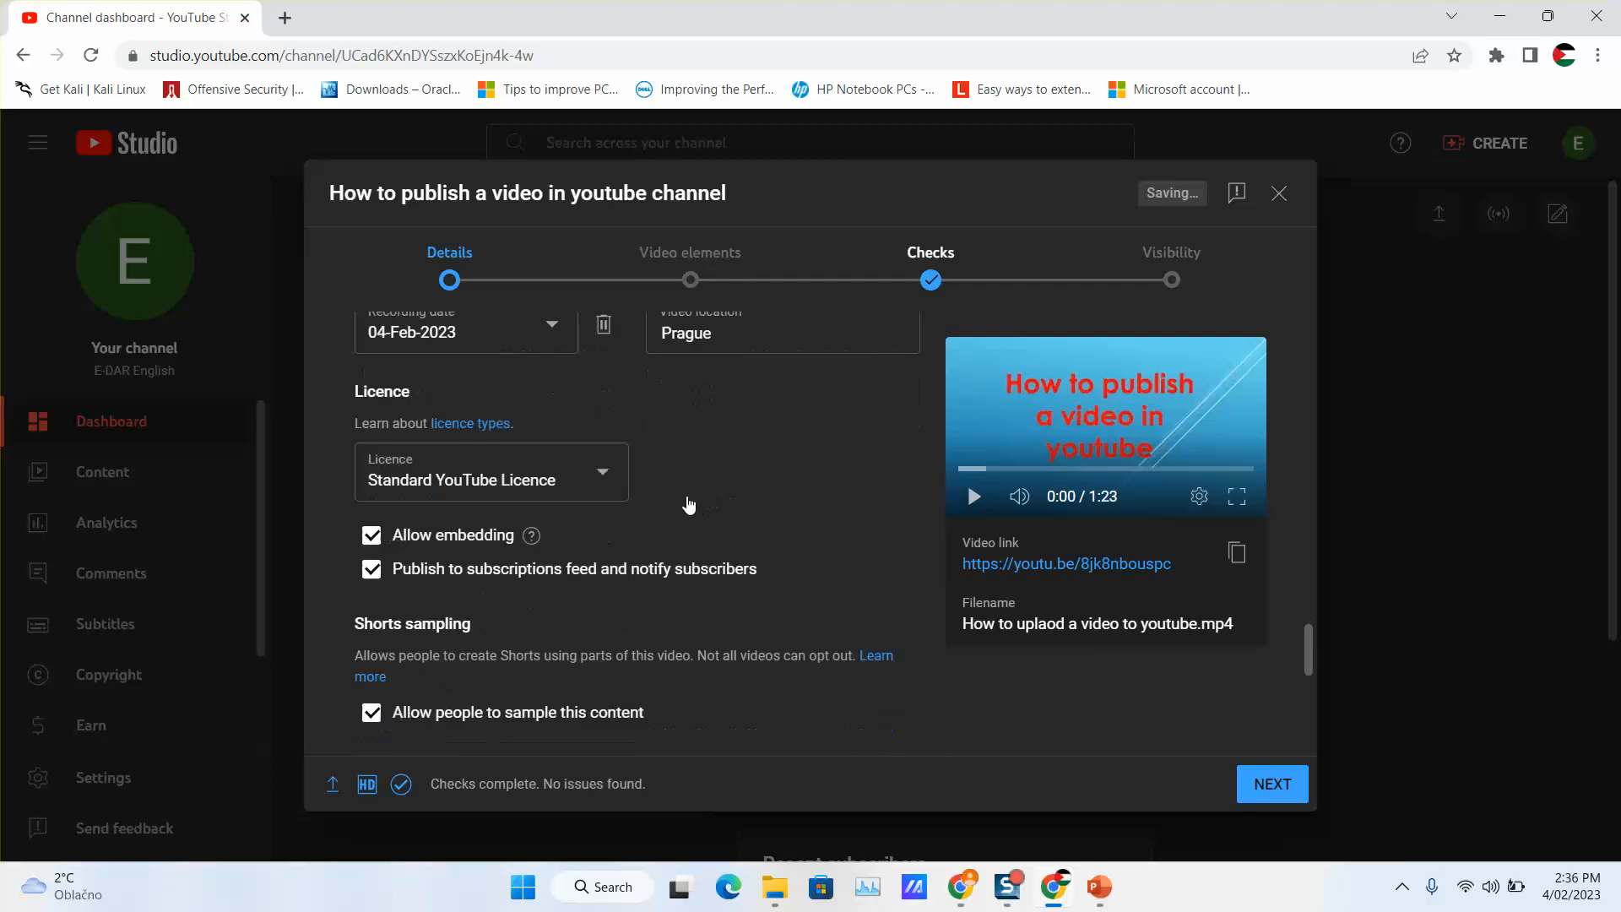
pyautogui.scroll(1, 557, 456)
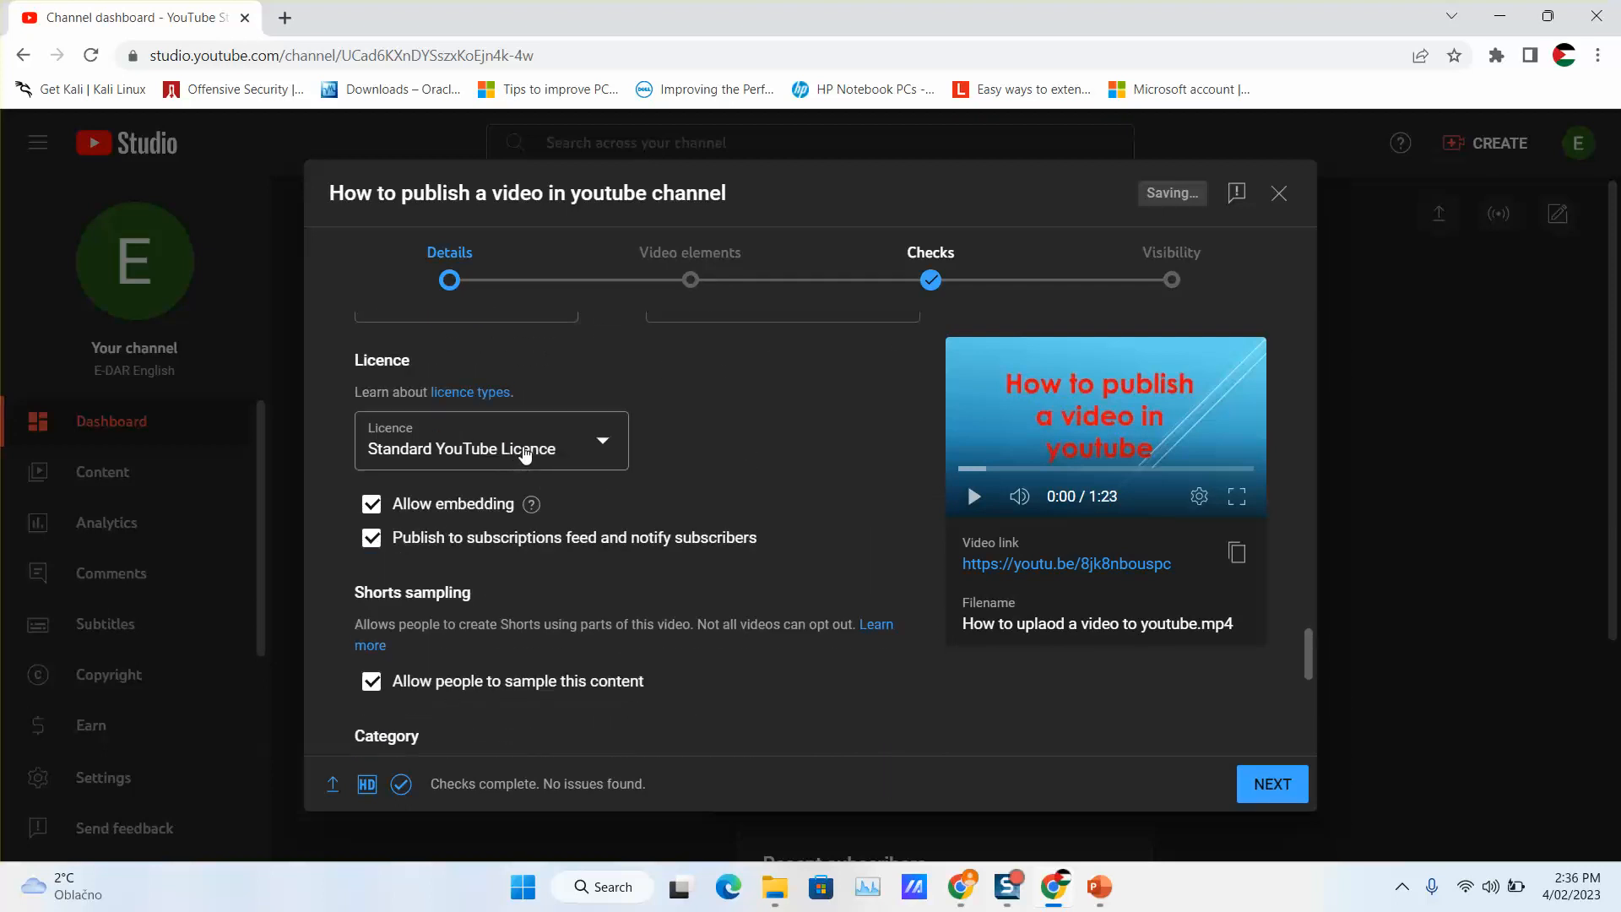
pyautogui.click(515, 456)
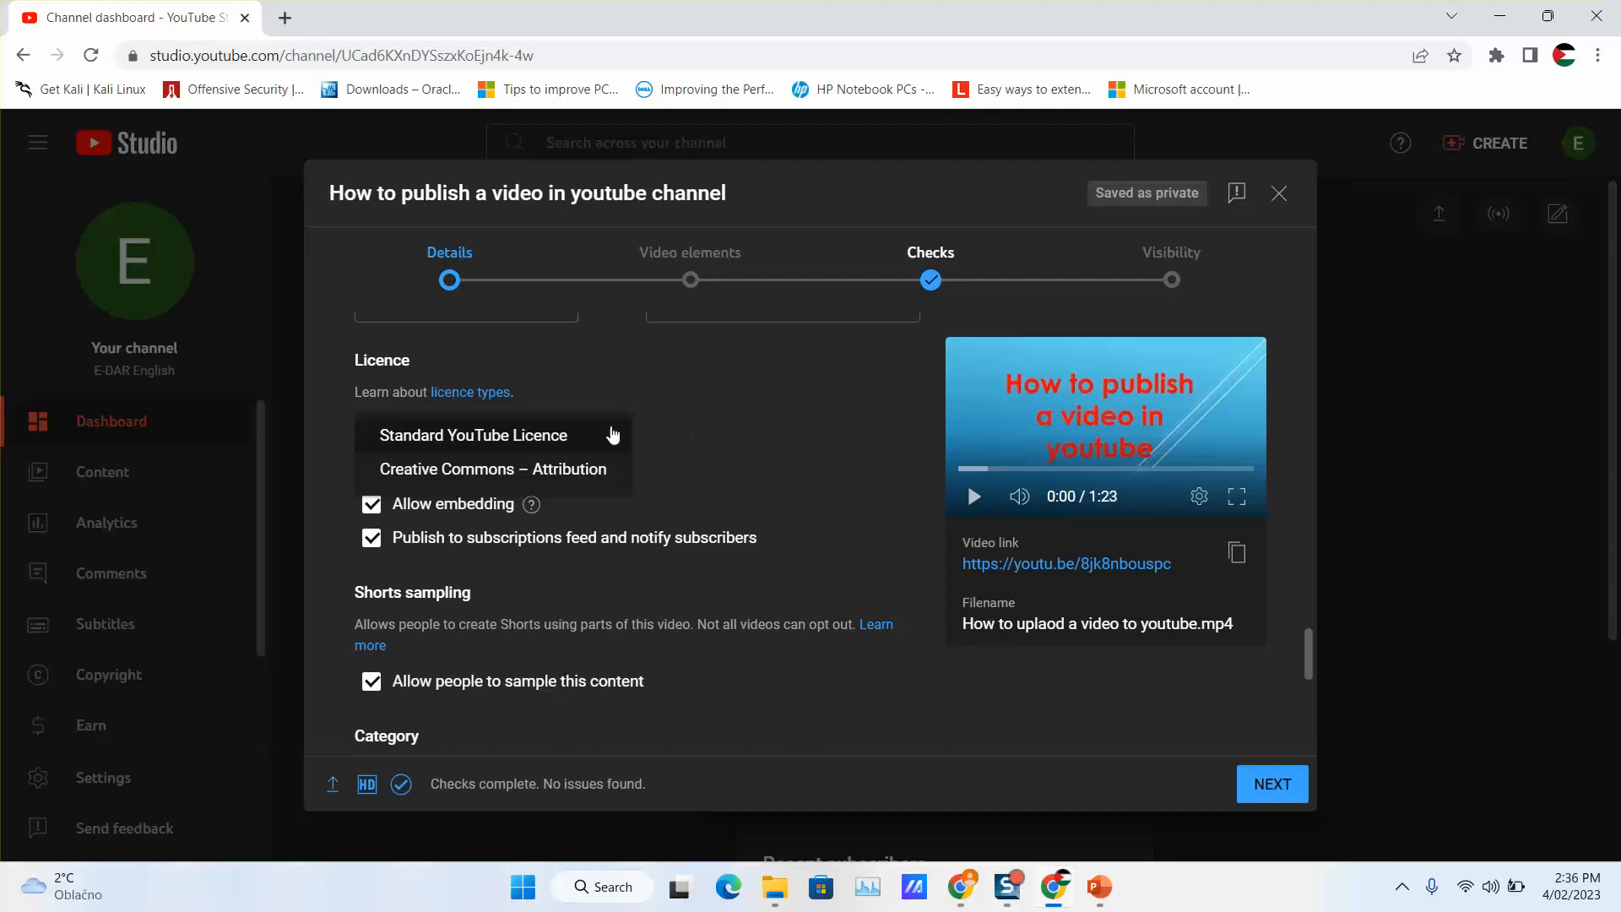
pyautogui.click(736, 464)
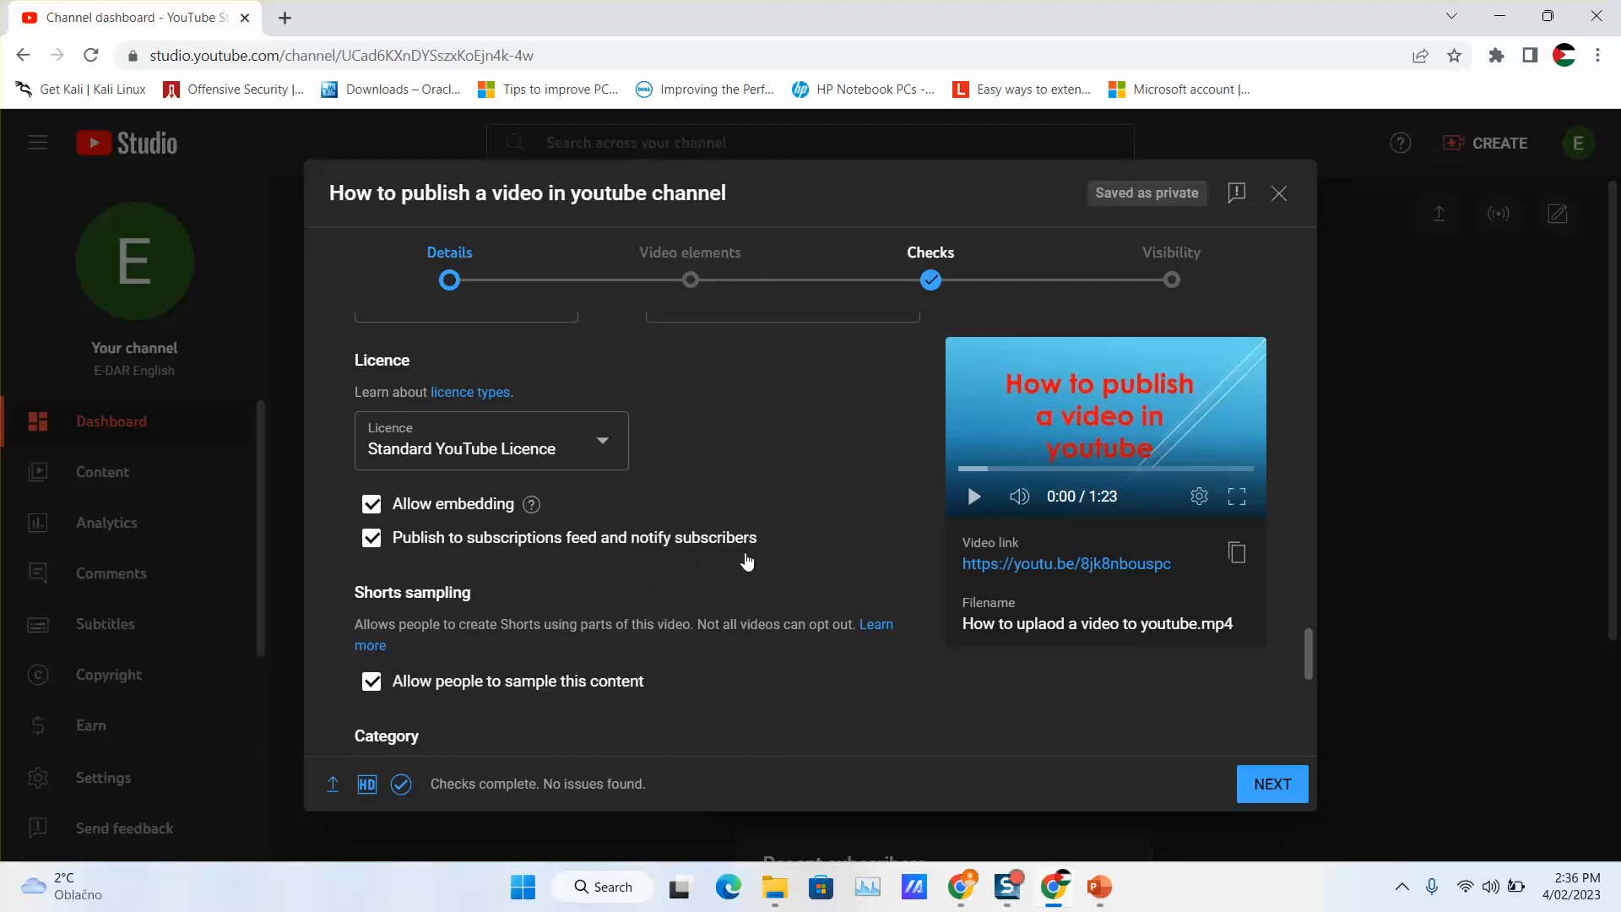
# Turn off the Shorts sampling permission so that people cannot sample this content.
pyautogui.scroll(-1, 706, 586)
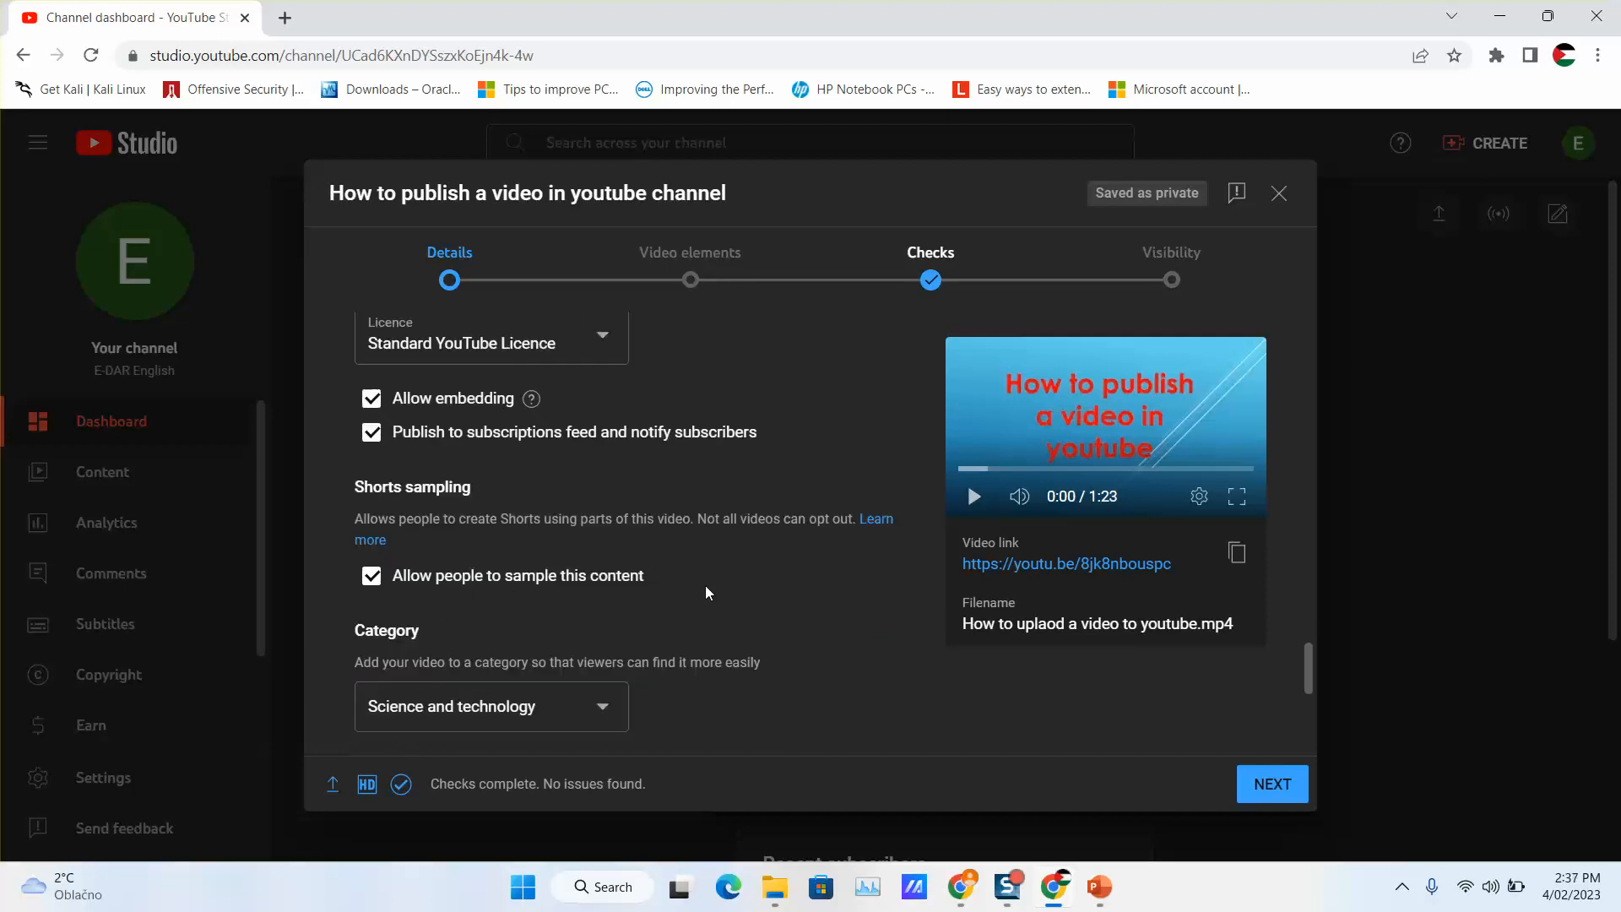
pyautogui.click(371, 575)
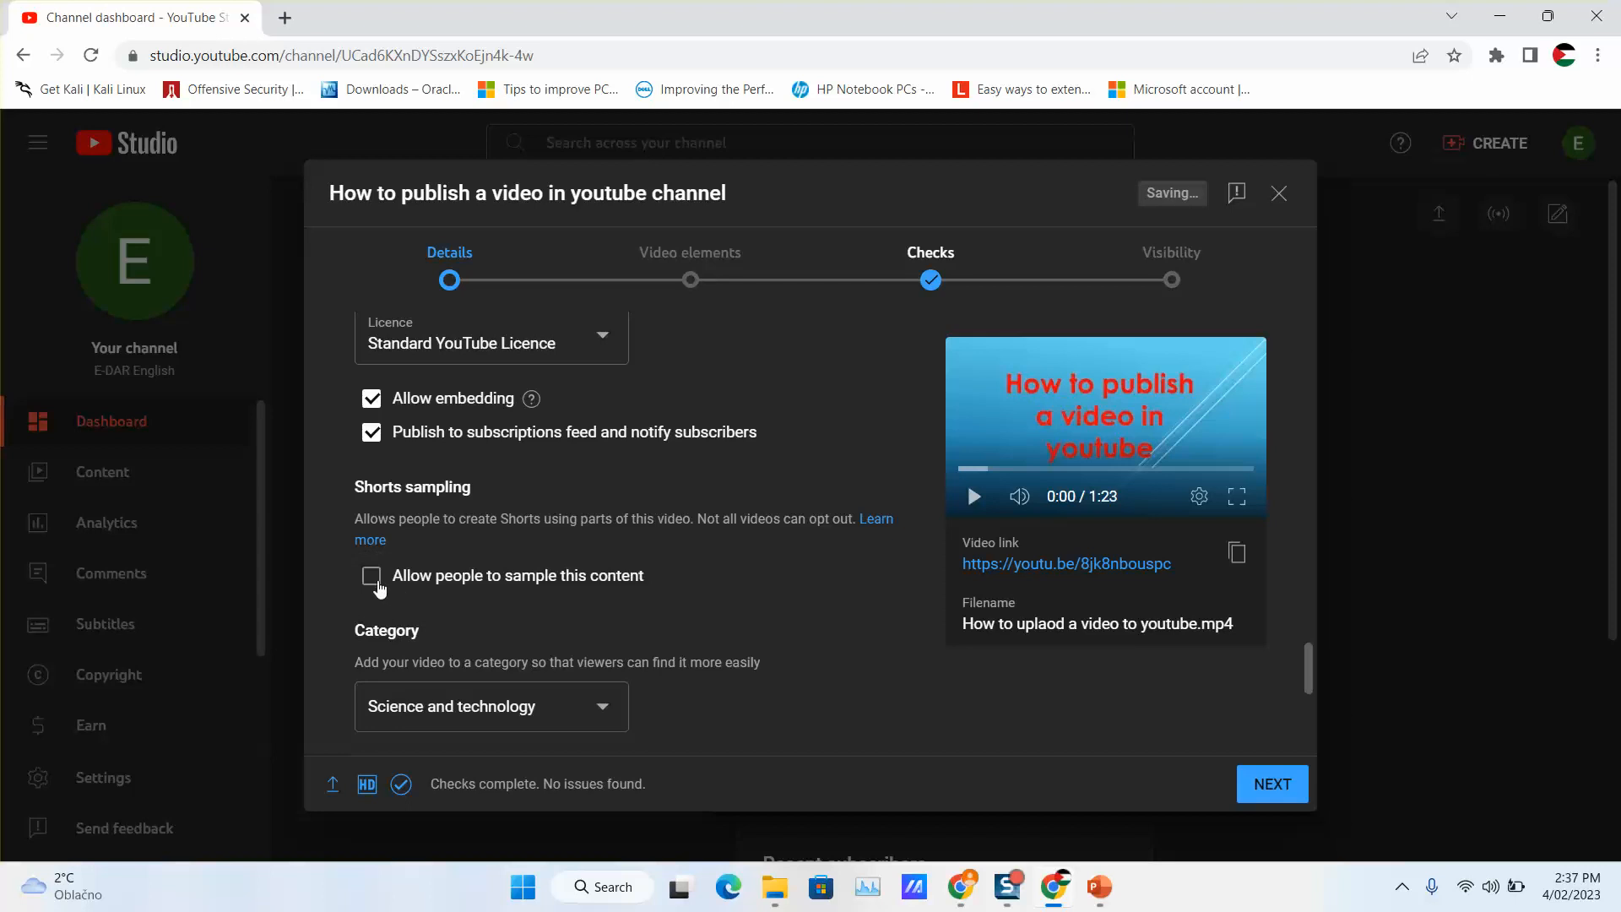
pyautogui.click(380, 584)
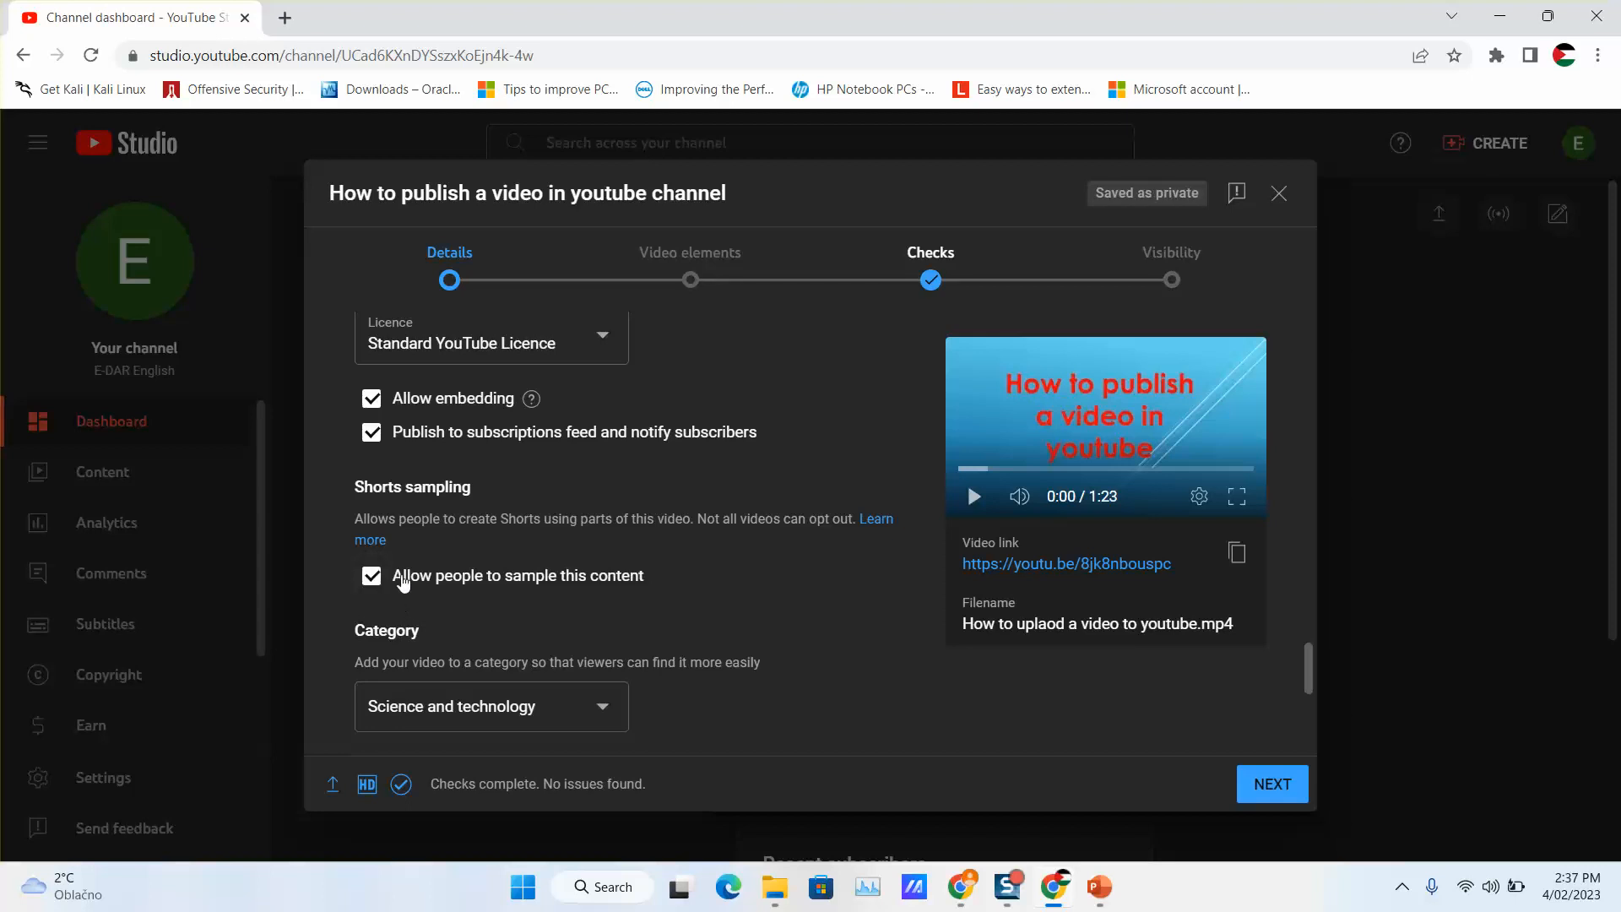
pyautogui.click(370, 579)
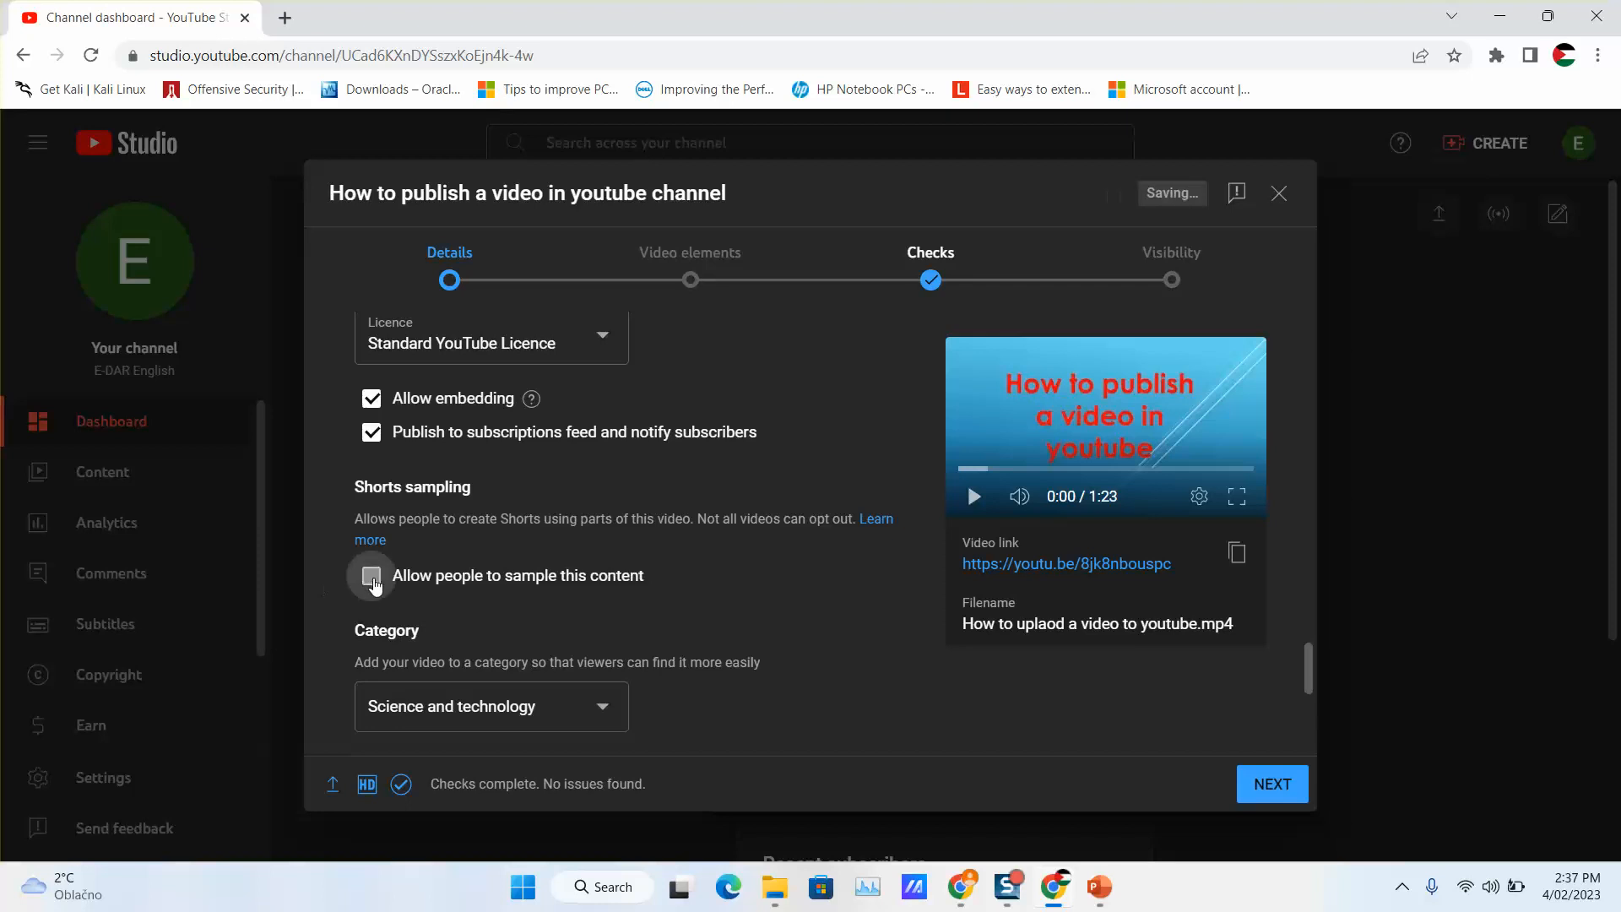
# Set the video's category to How-to and style.
pyautogui.scroll(-1, 370, 580)
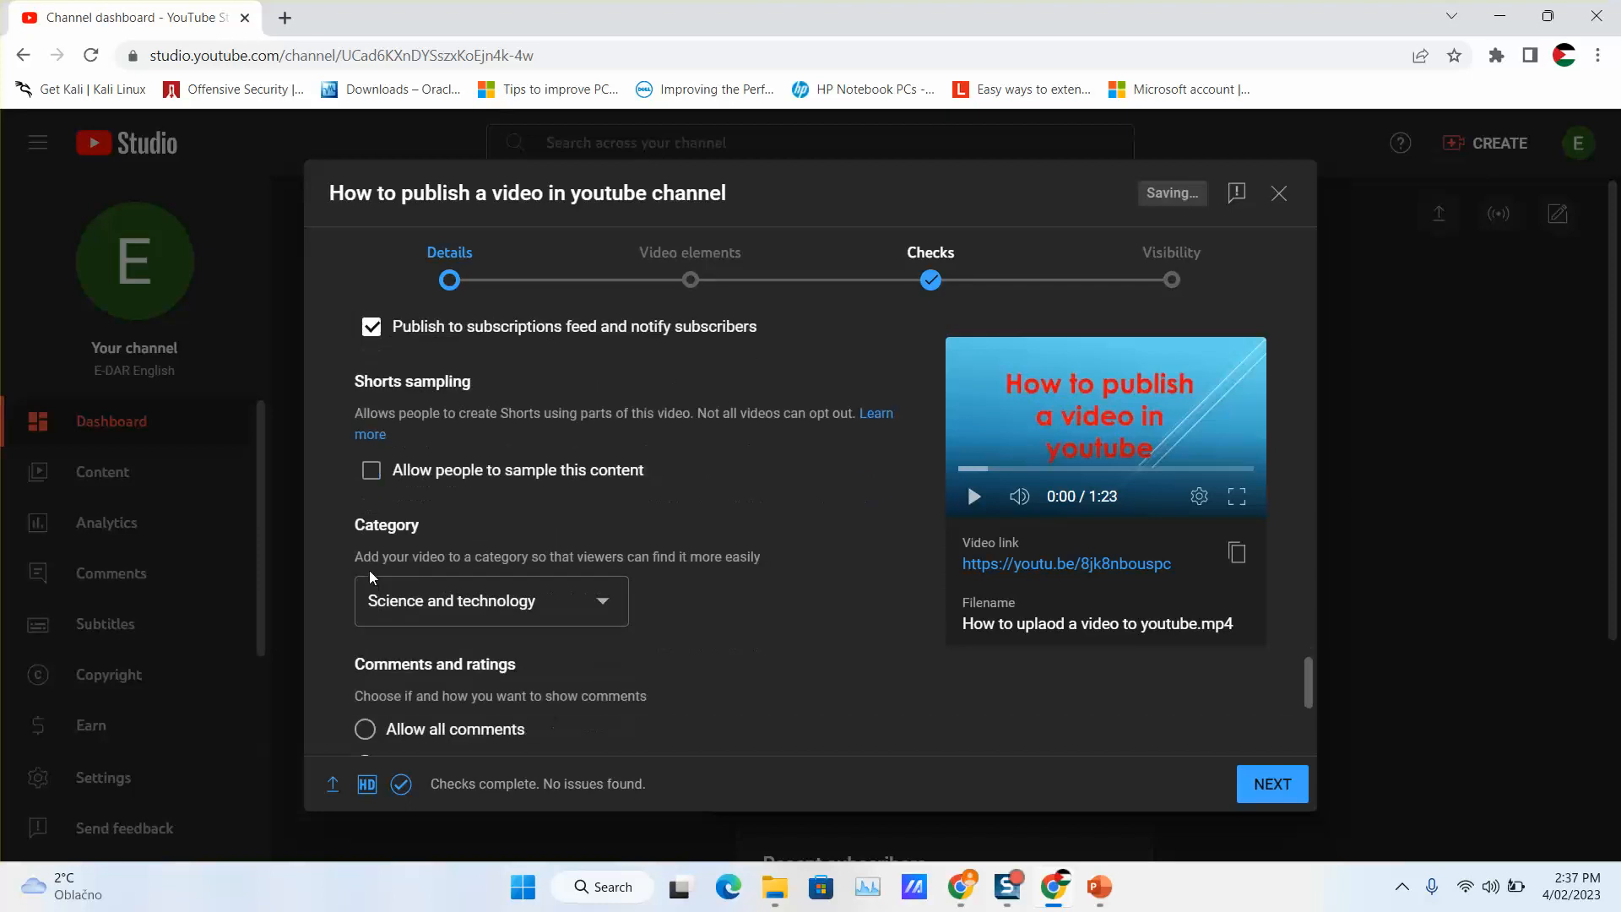
pyautogui.scroll(-2, 370, 575)
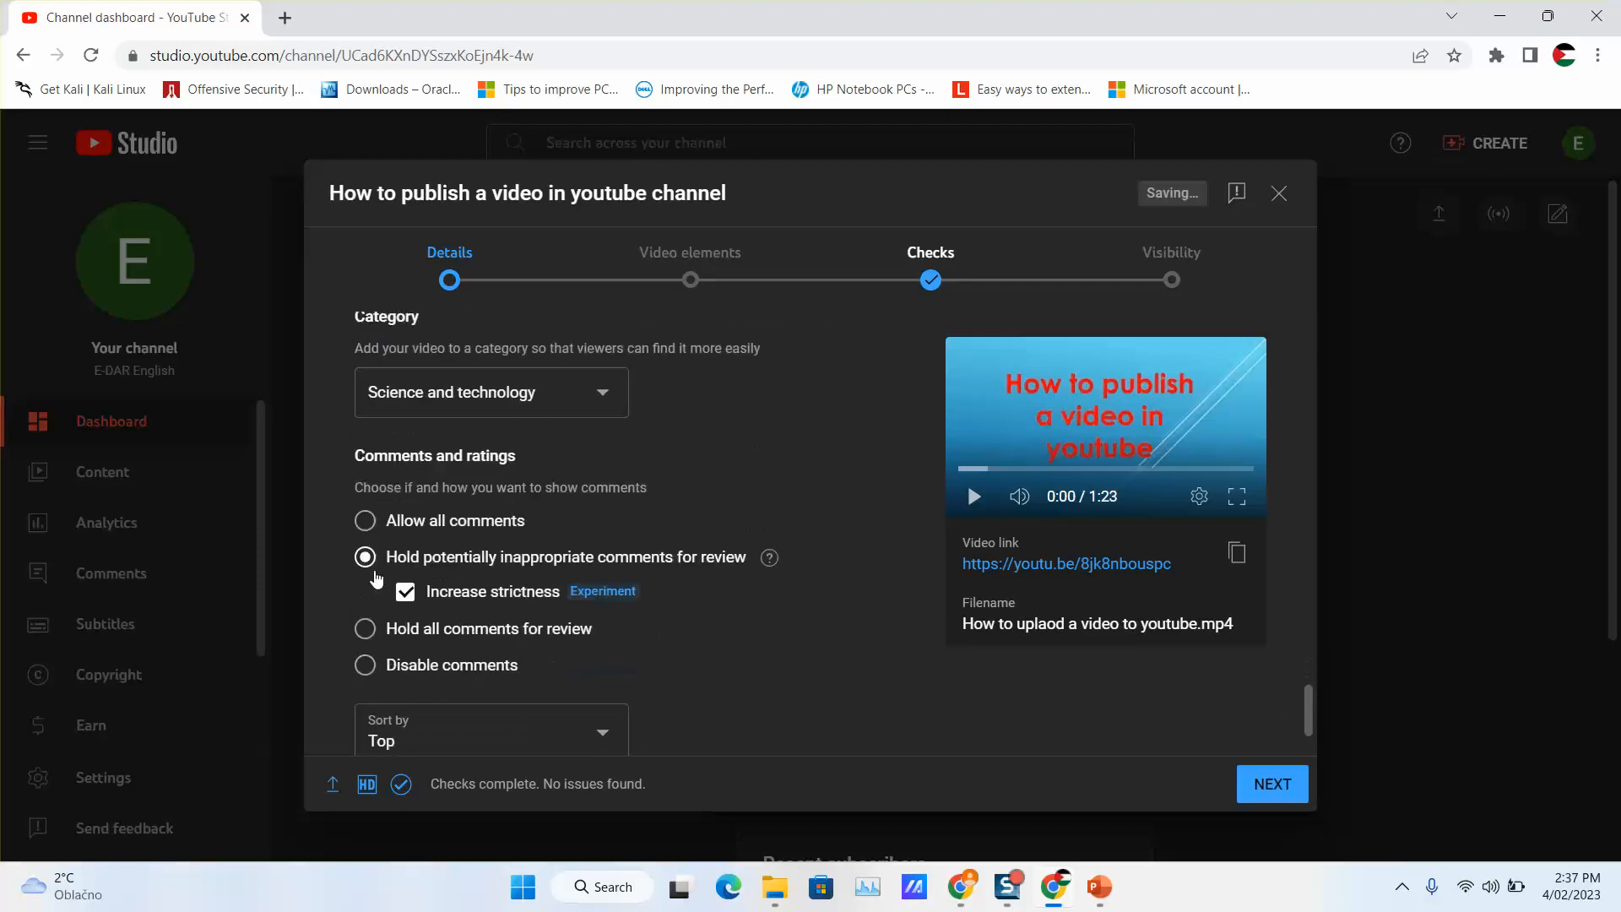
pyautogui.scroll(2, 384, 591)
pyautogui.scroll(-1, 393, 601)
pyautogui.scroll(-1, 394, 602)
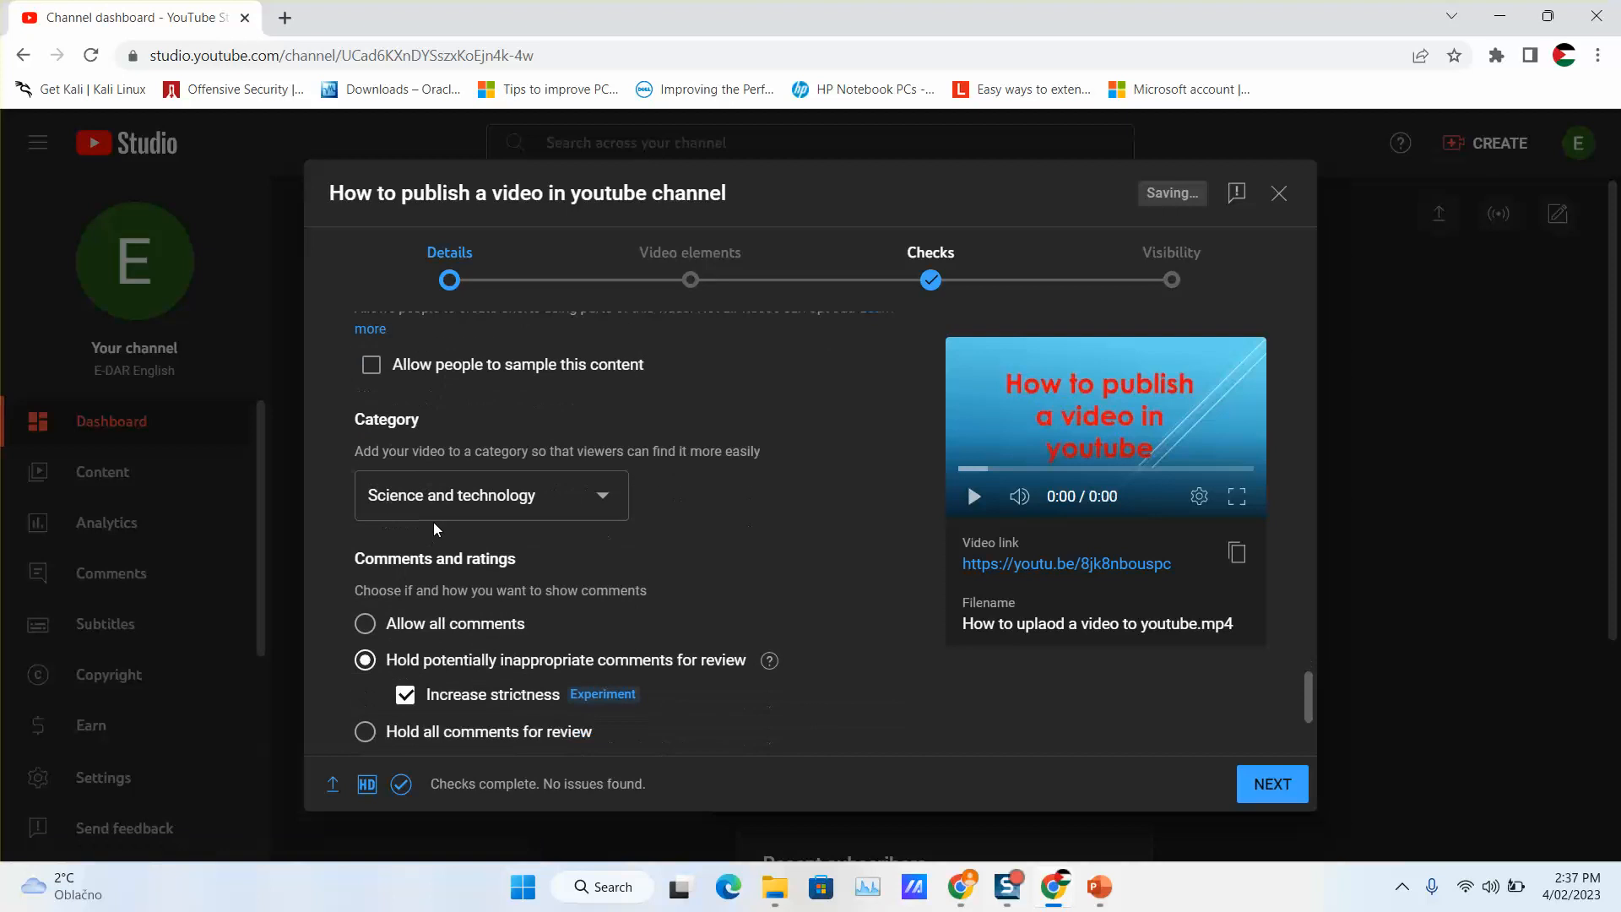
pyautogui.click(434, 515)
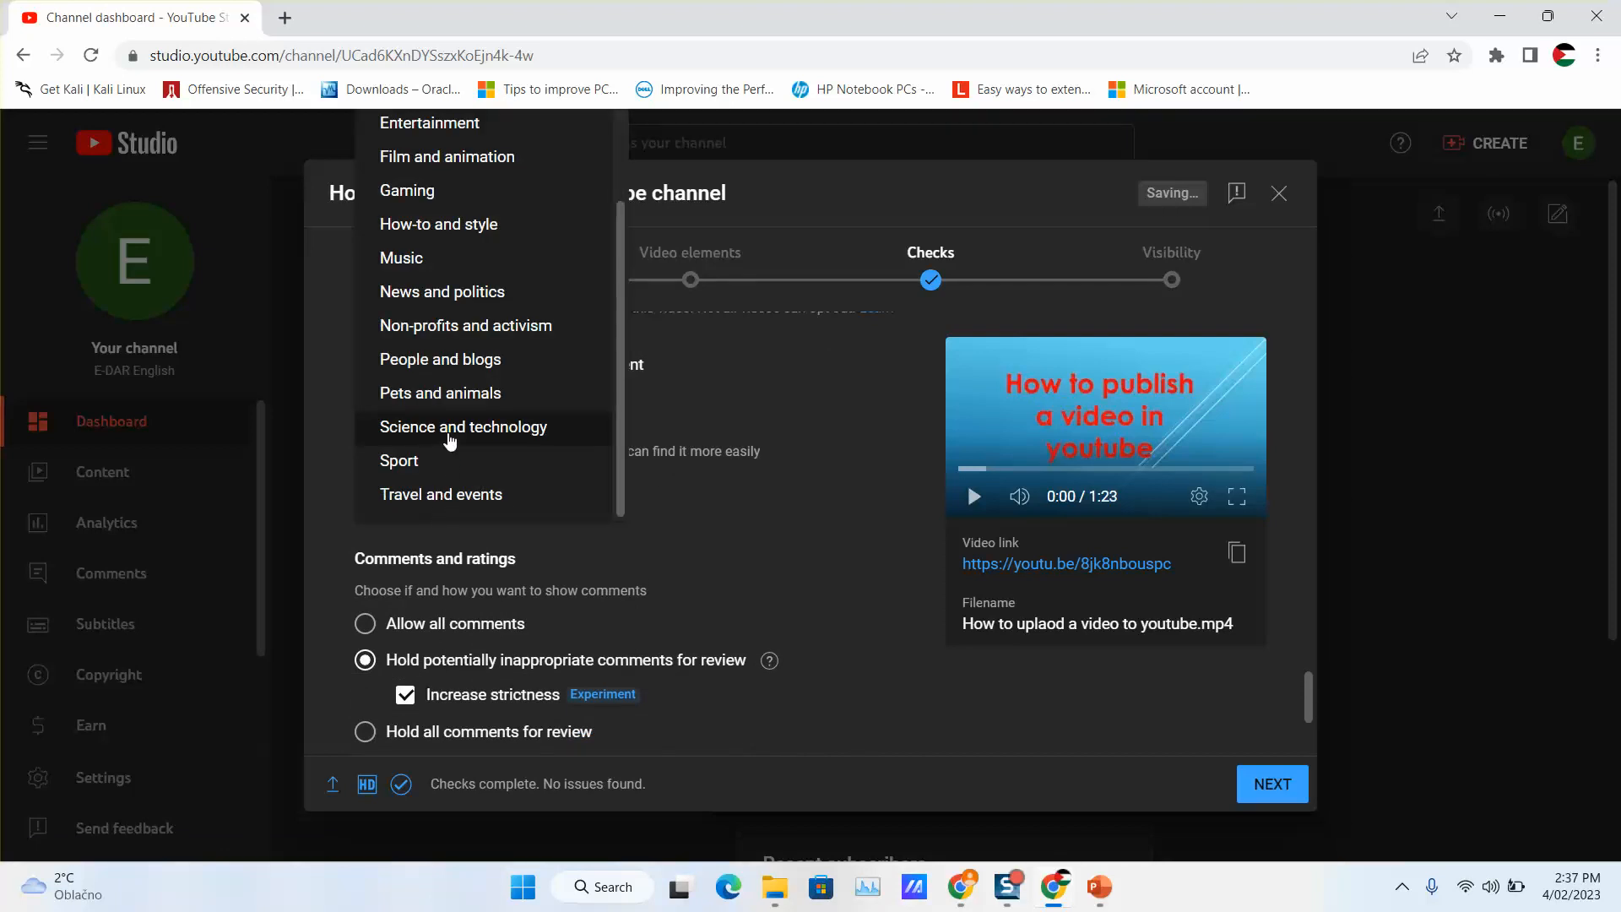
pyautogui.click(442, 226)
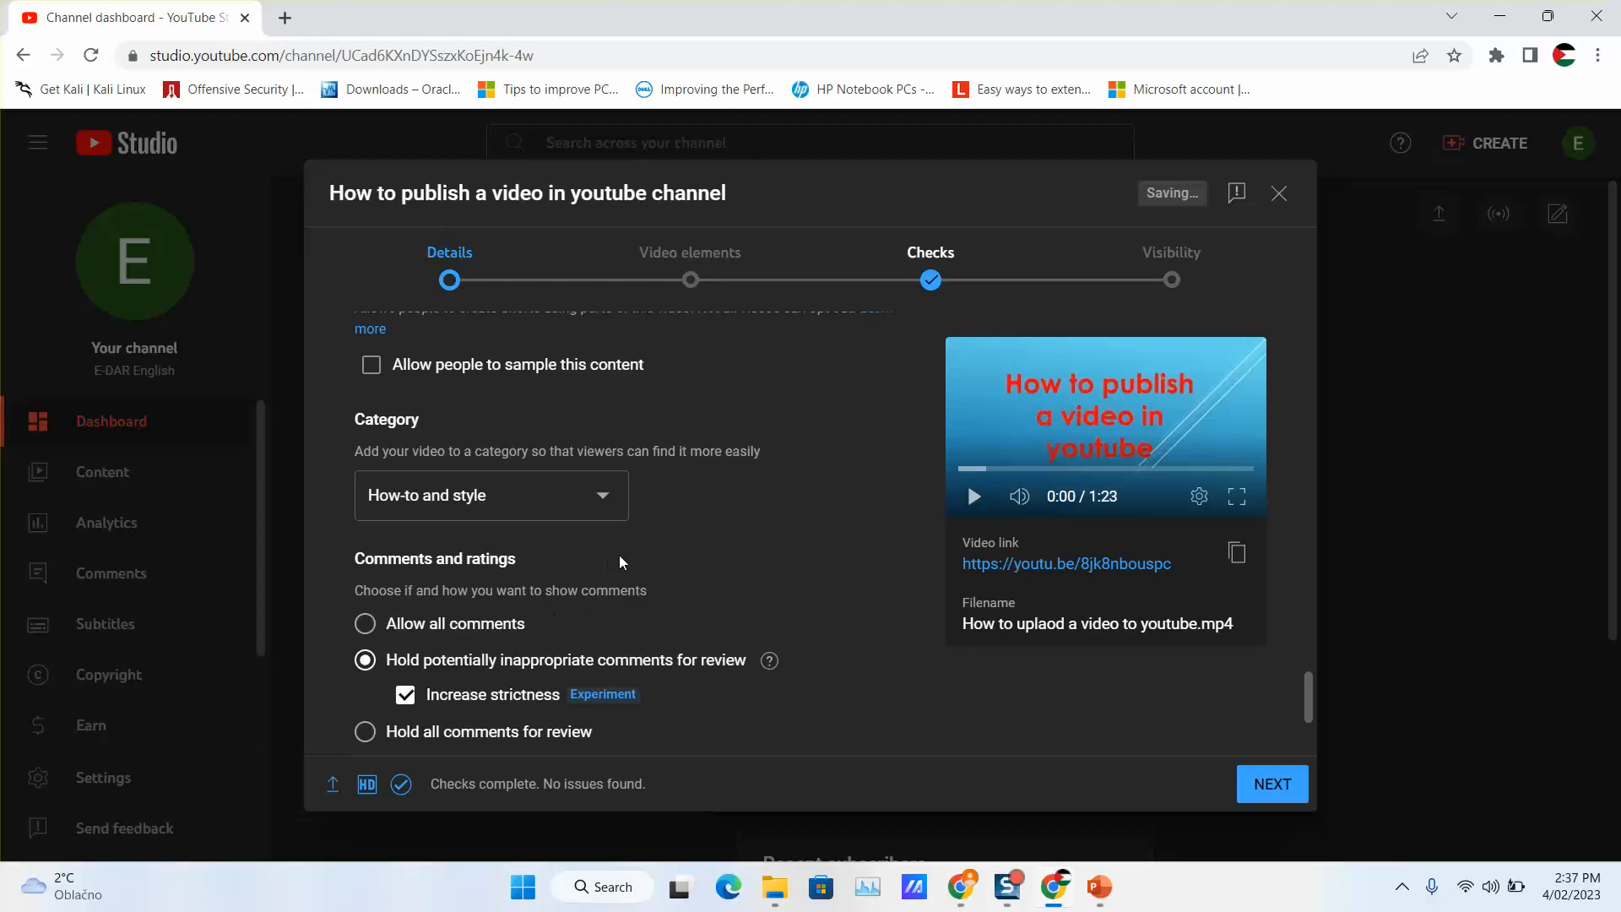
# Try the other comment options, then choose to hold potentially inappropriate comments for review without increased strictness.
pyautogui.scroll(-3, 613, 559)
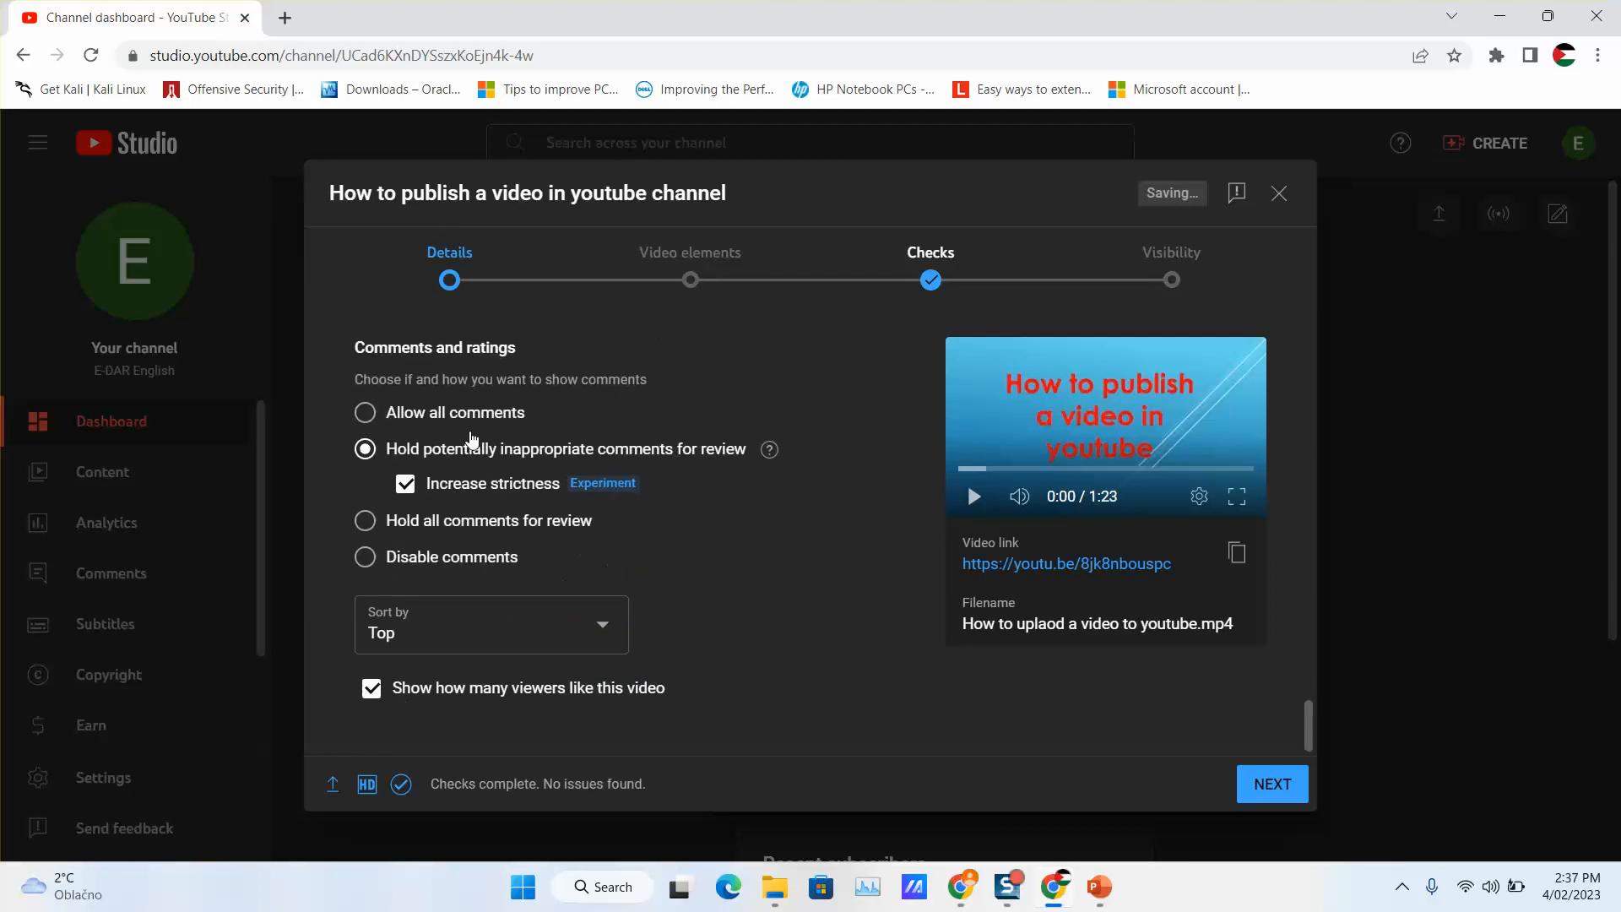
pyautogui.click(404, 417)
pyautogui.click(403, 454)
pyautogui.click(474, 560)
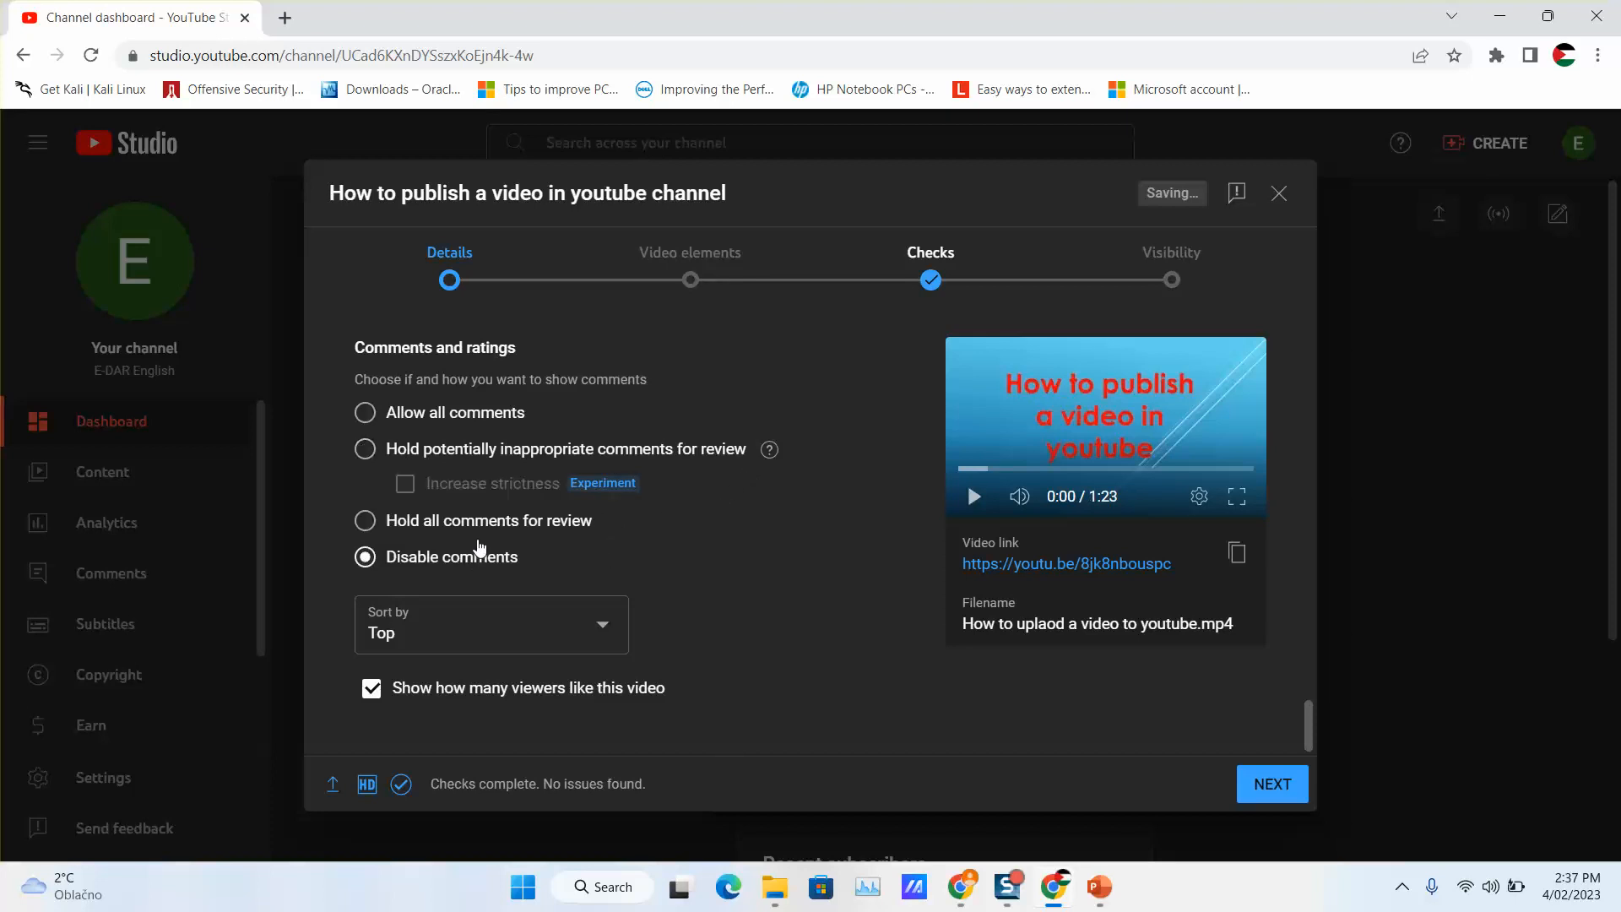
pyautogui.click(426, 461)
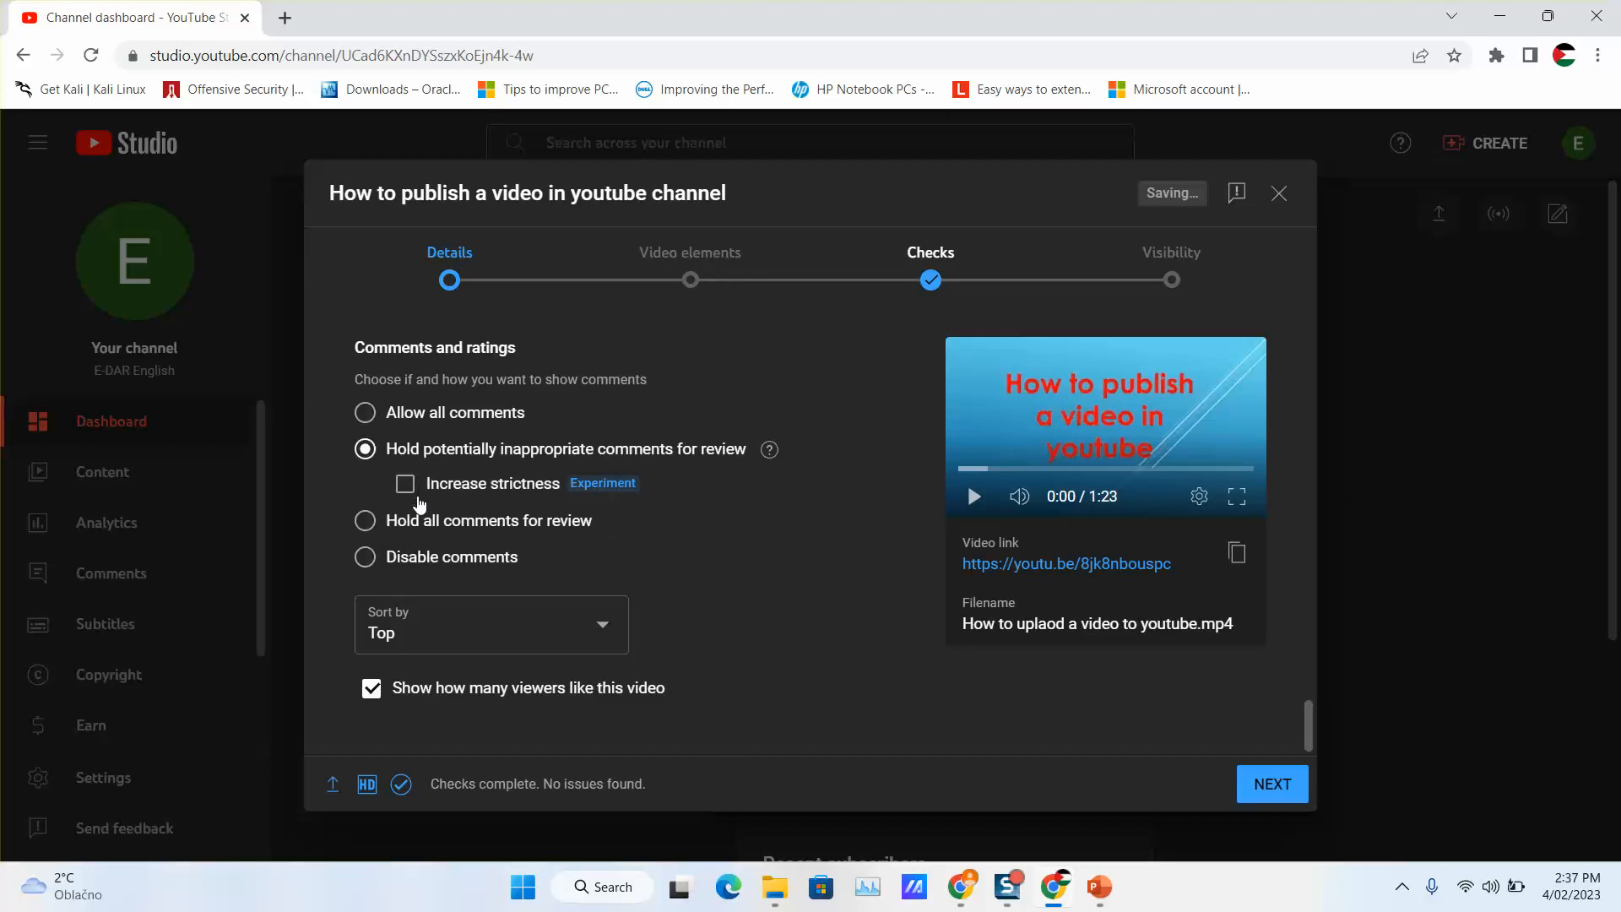
# Sort the comments by Newest with the viewer like count shown, and continue to the video elements.
pyautogui.click(465, 640)
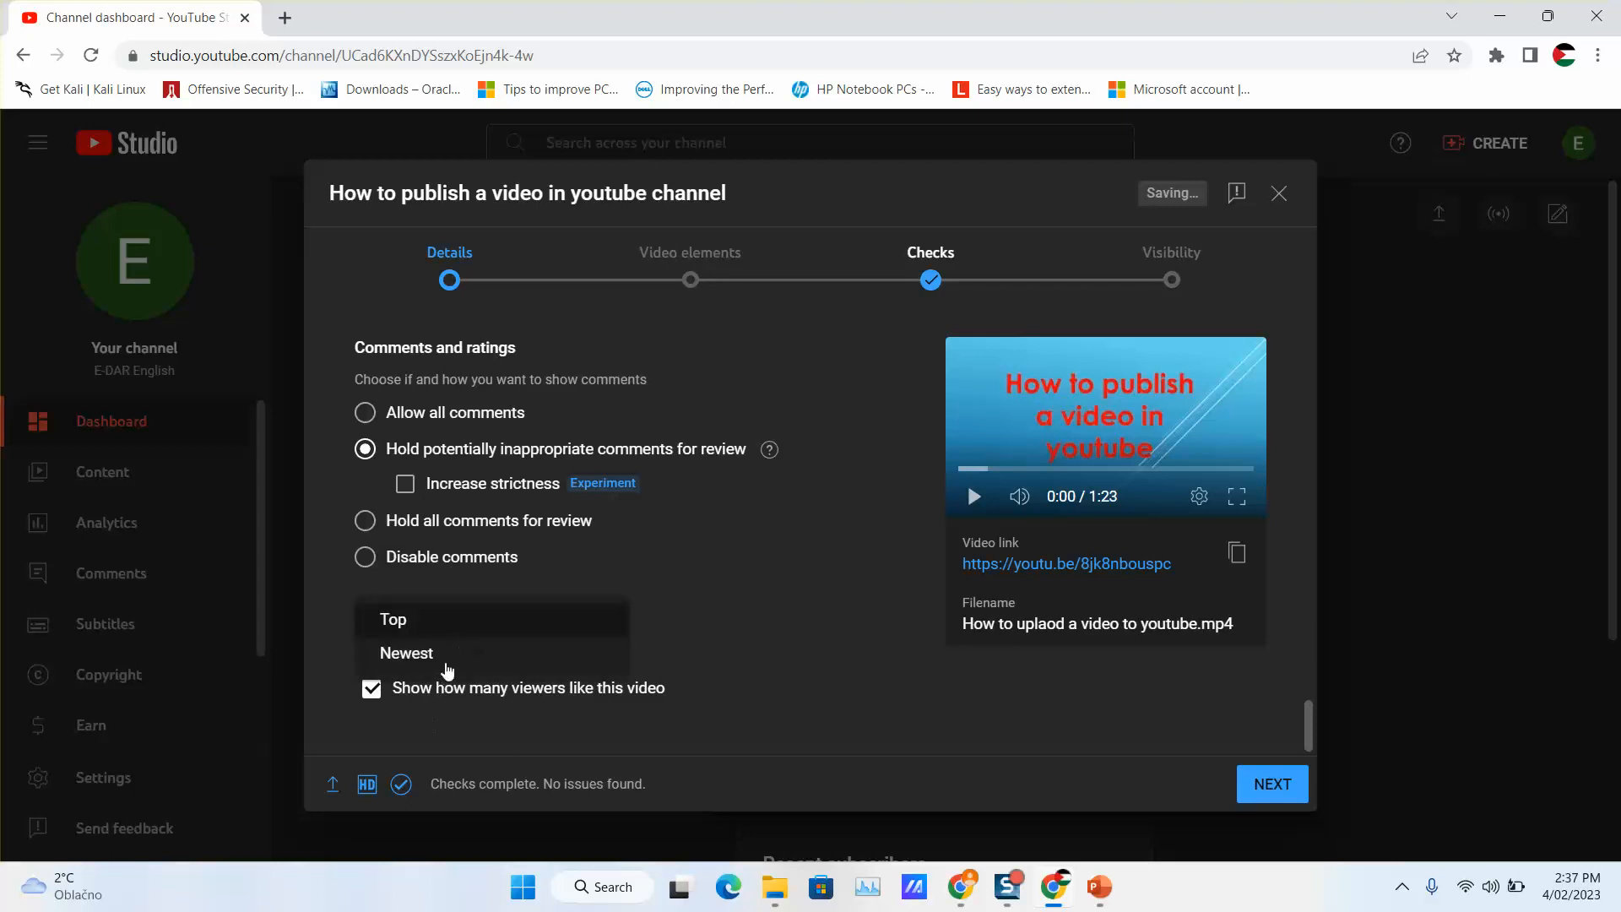
pyautogui.click(445, 662)
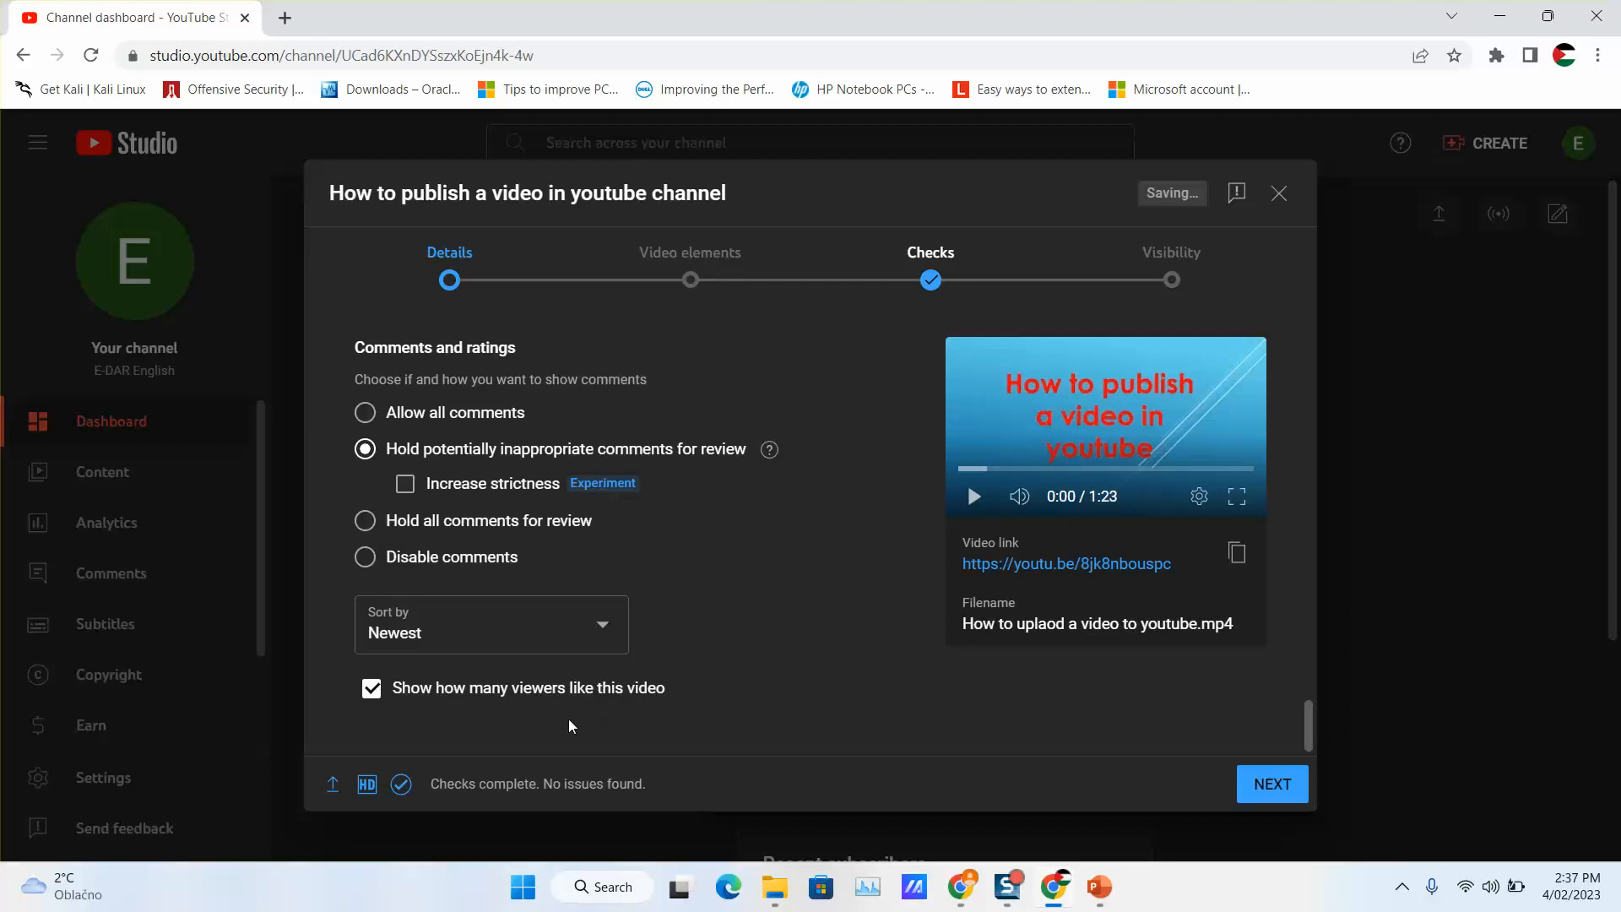
pyautogui.click(371, 695)
pyautogui.click(373, 694)
pyautogui.click(1266, 793)
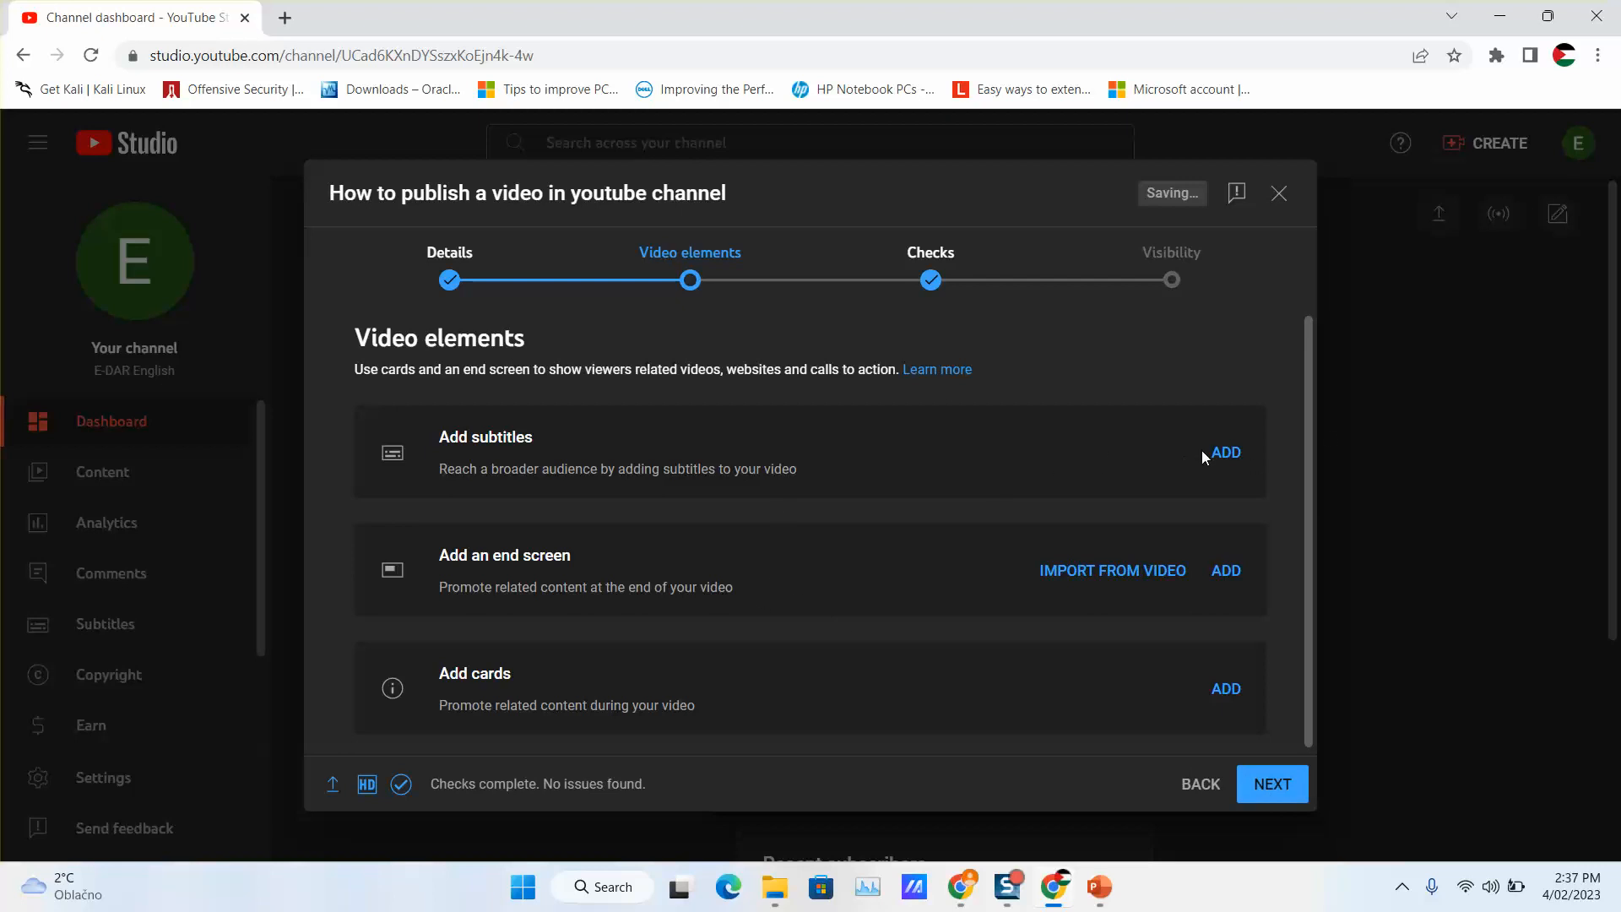
pyautogui.scroll(-1, 1168, 478)
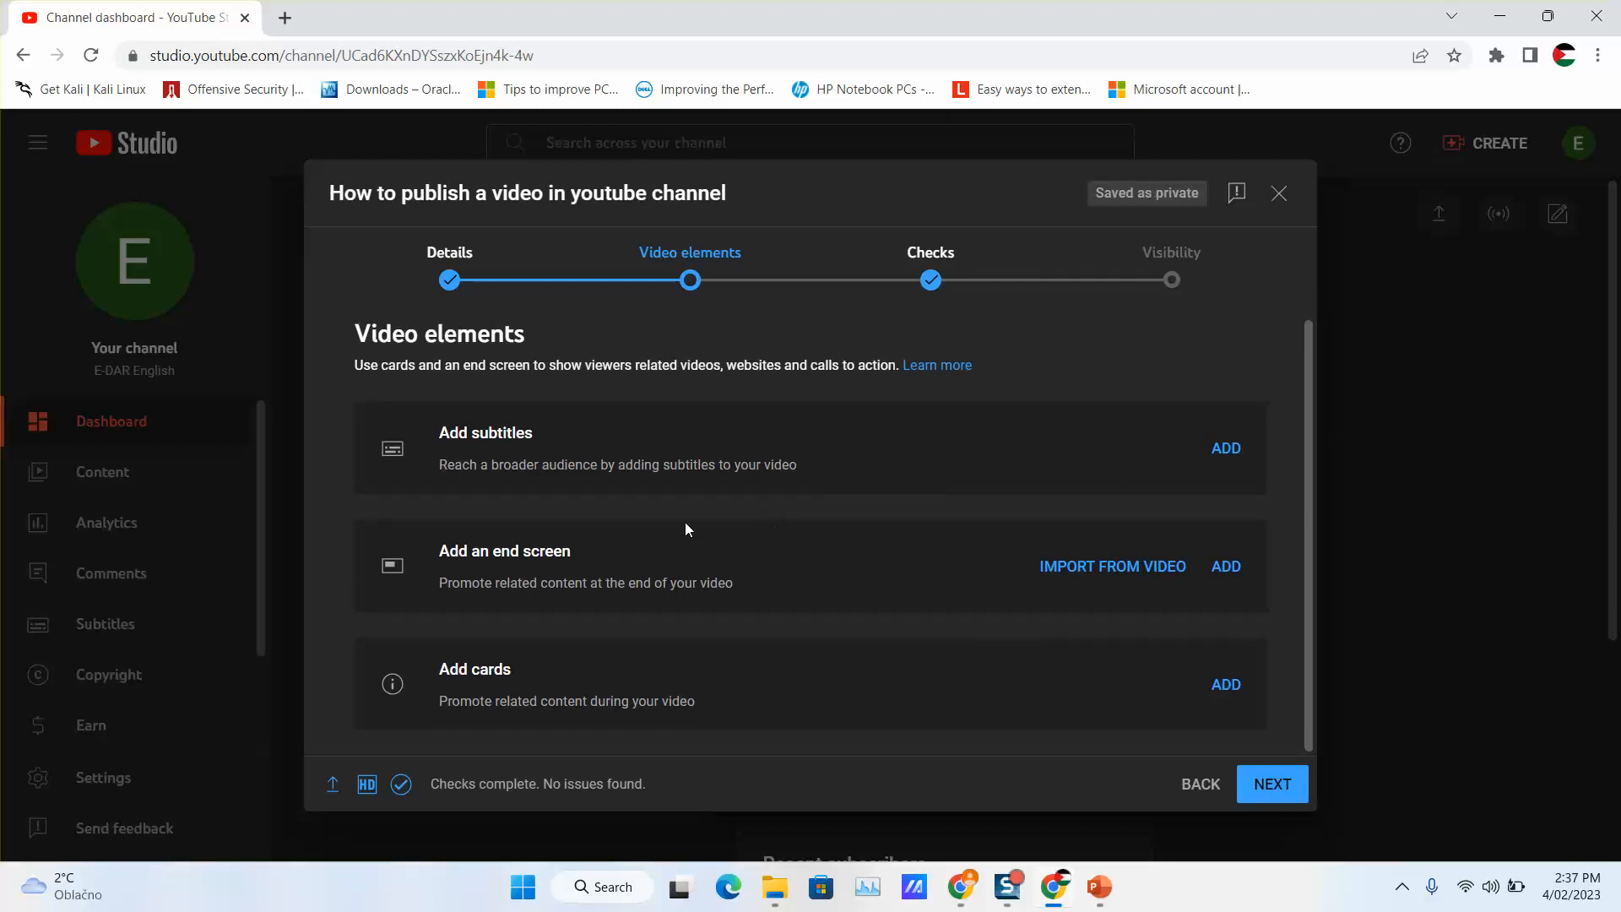
pyautogui.click(1132, 573)
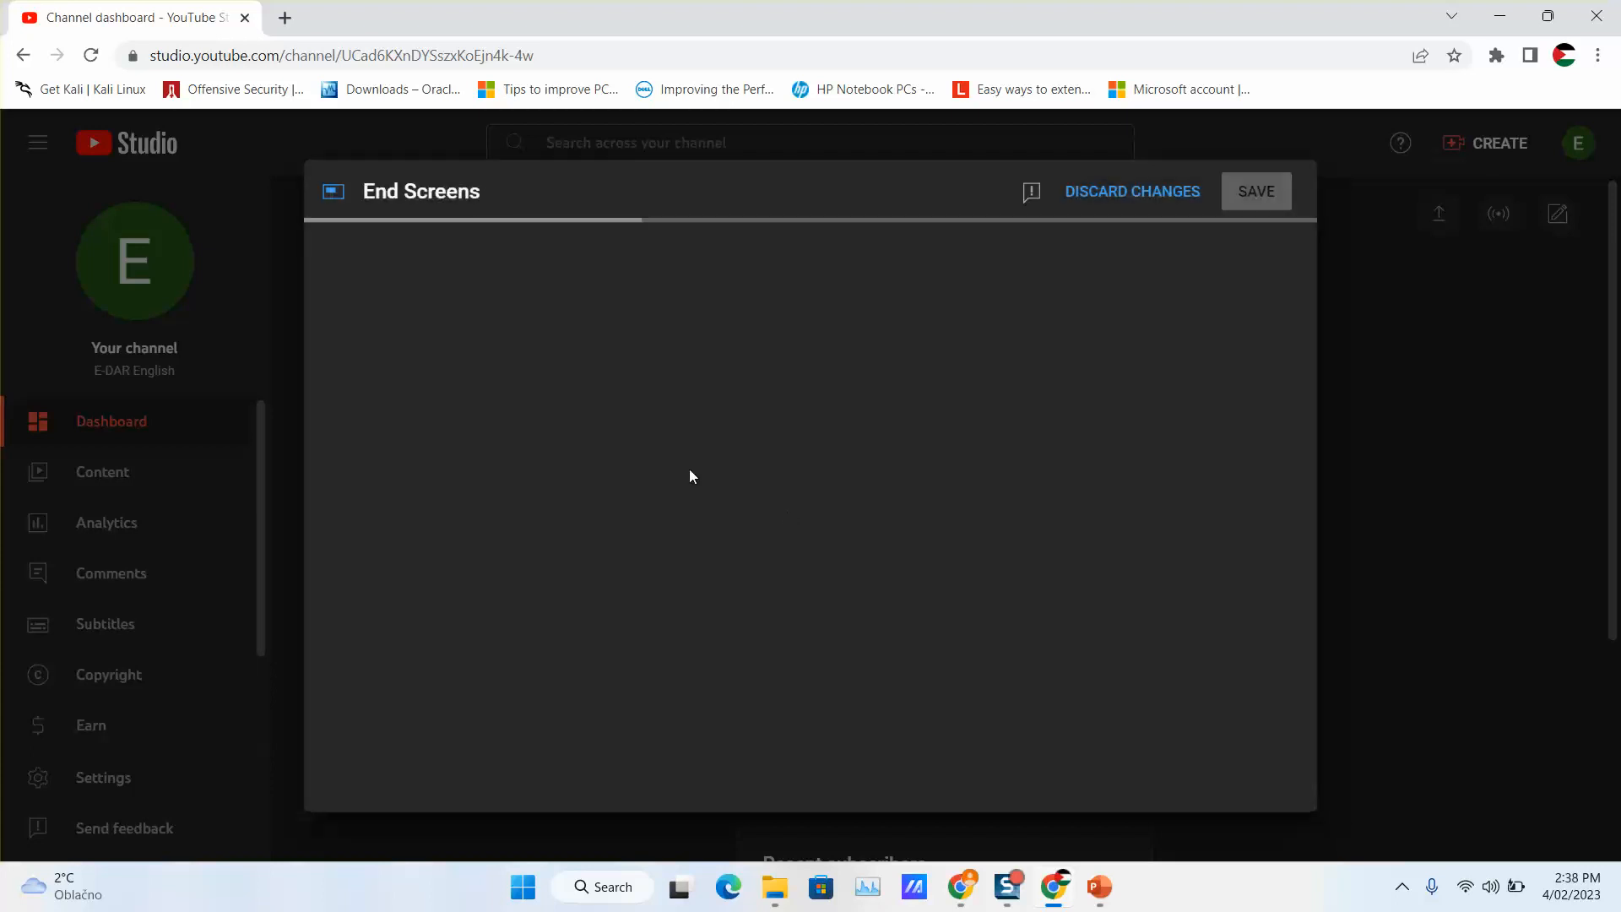
pyautogui.click(780, 255)
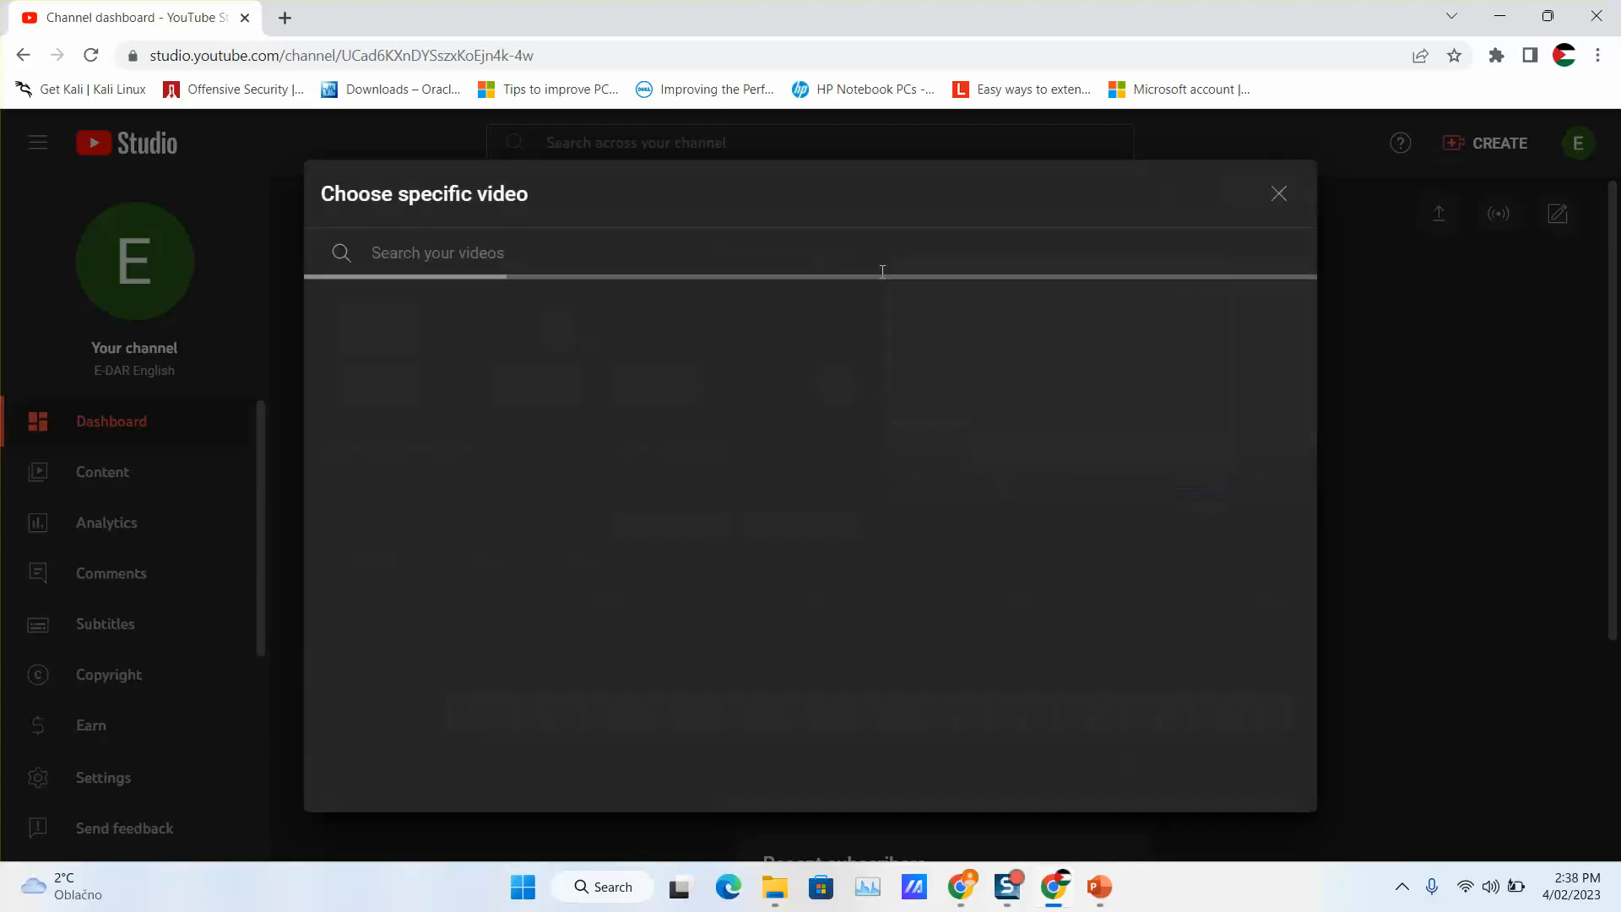
pyautogui.click(1280, 196)
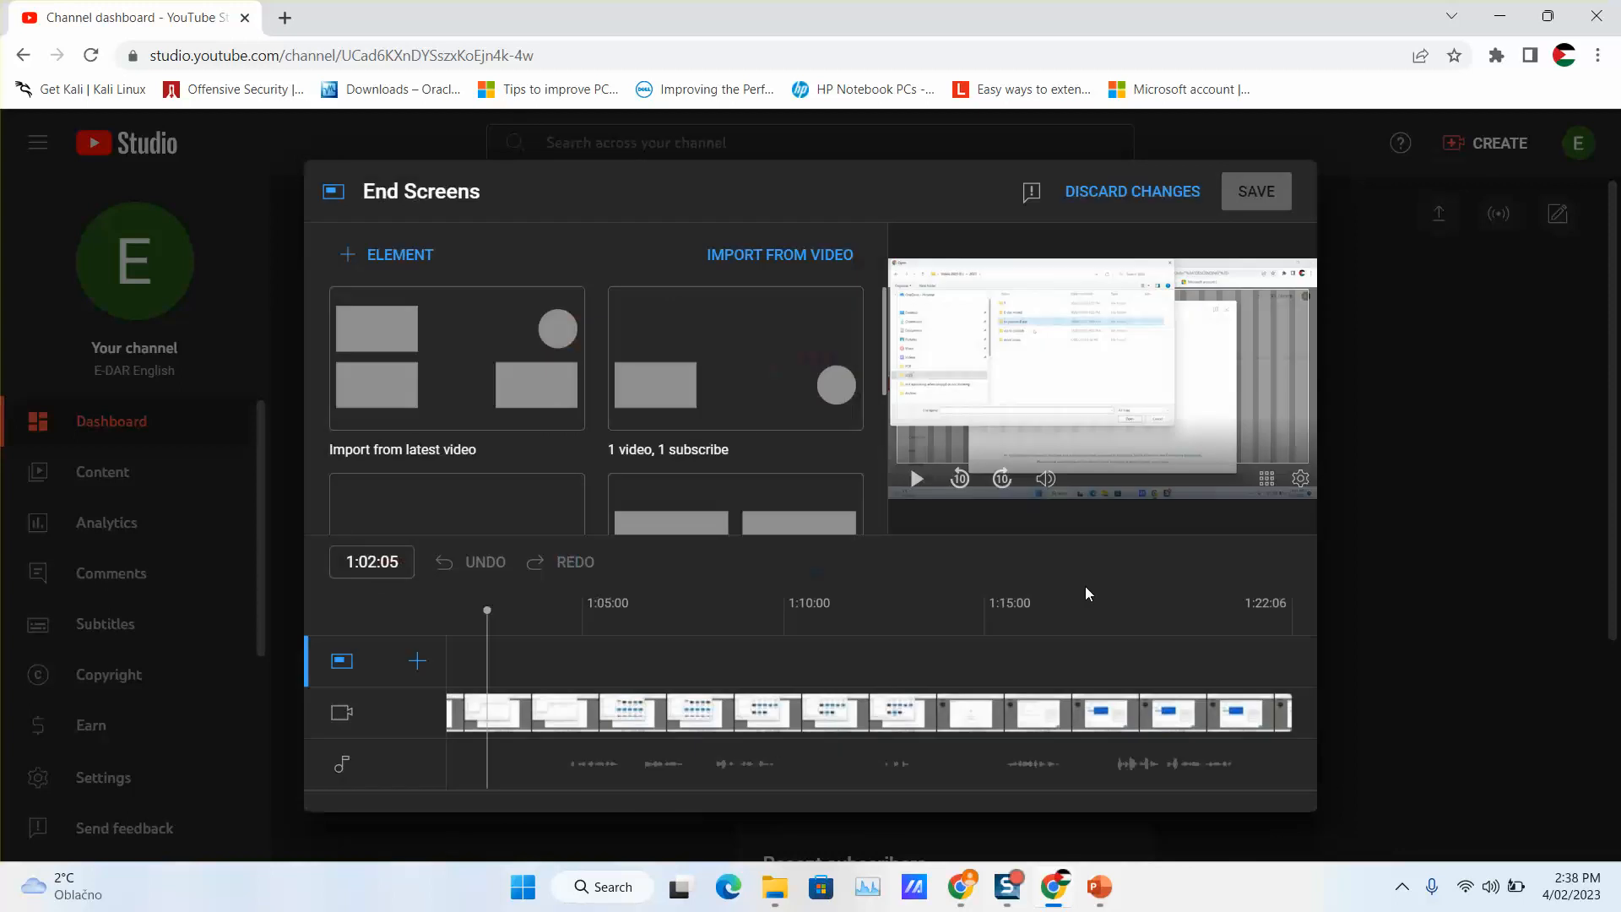
pyautogui.click(1150, 192)
# Add an end screen imported from the latest video, preview its IT-Video playlist element, and save it.
pyautogui.click(1226, 566)
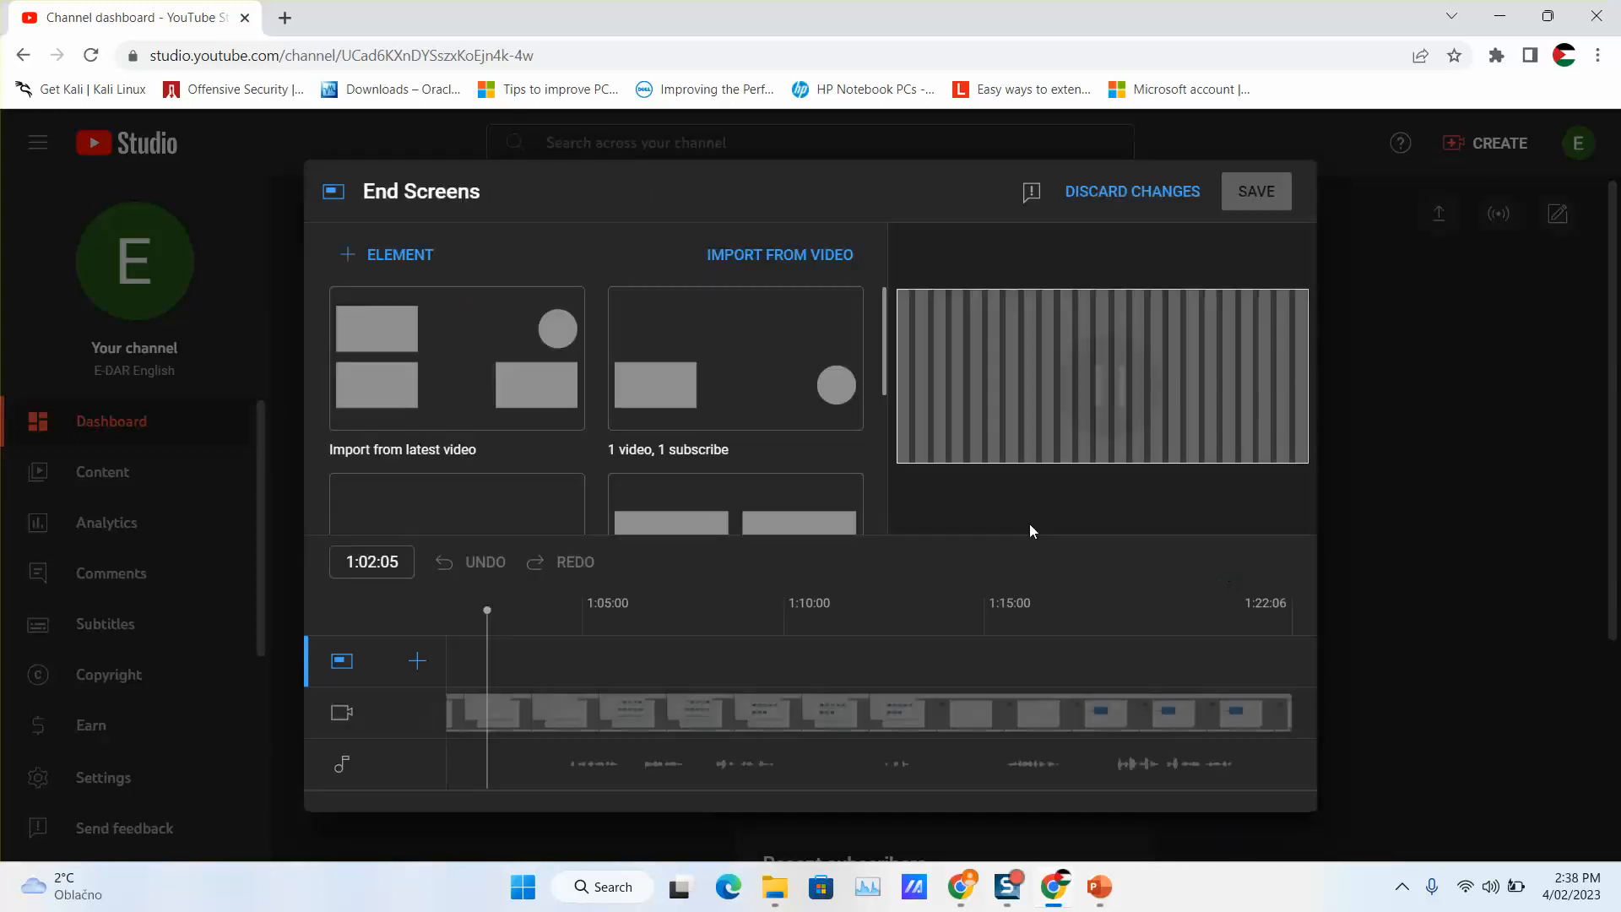
pyautogui.scroll(-4, 444, 378)
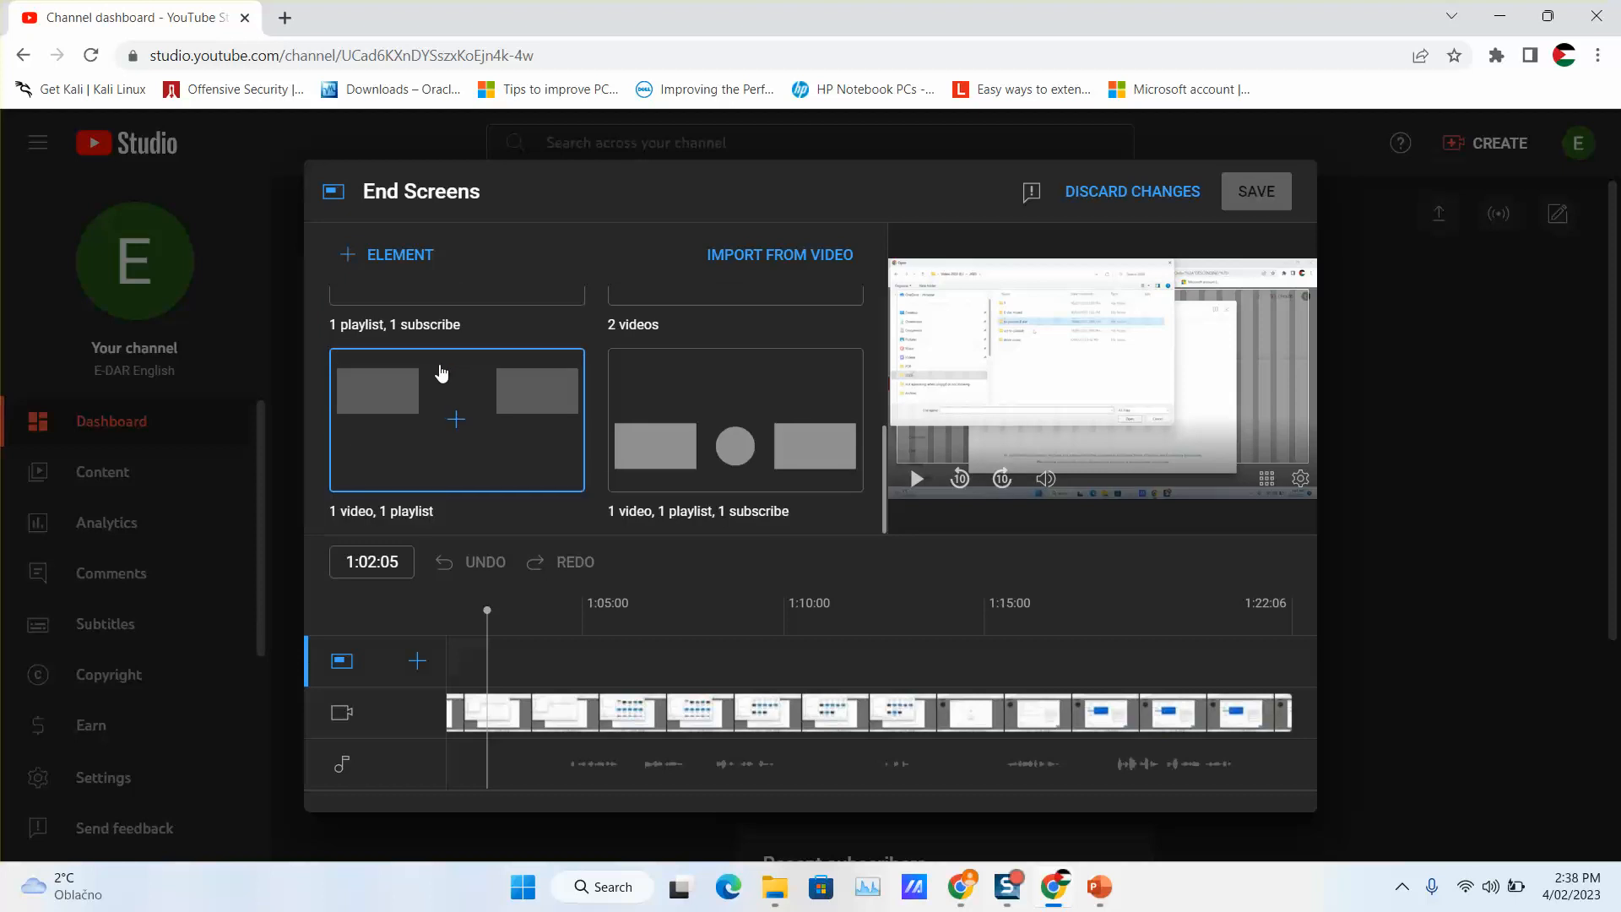
pyautogui.scroll(4, 428, 391)
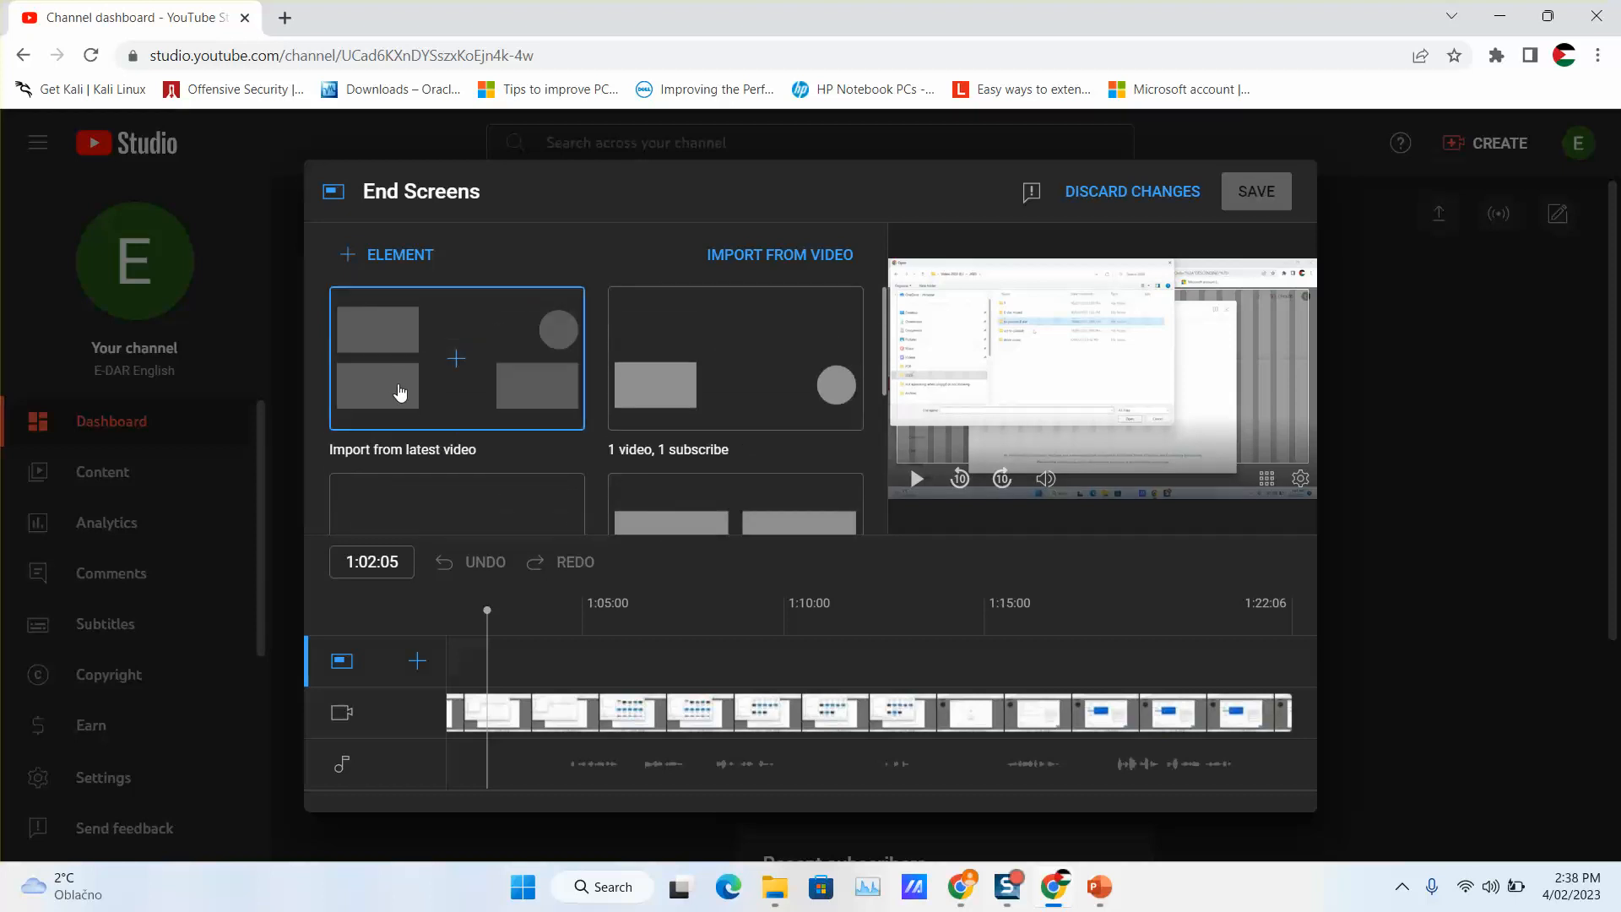
pyautogui.click(399, 382)
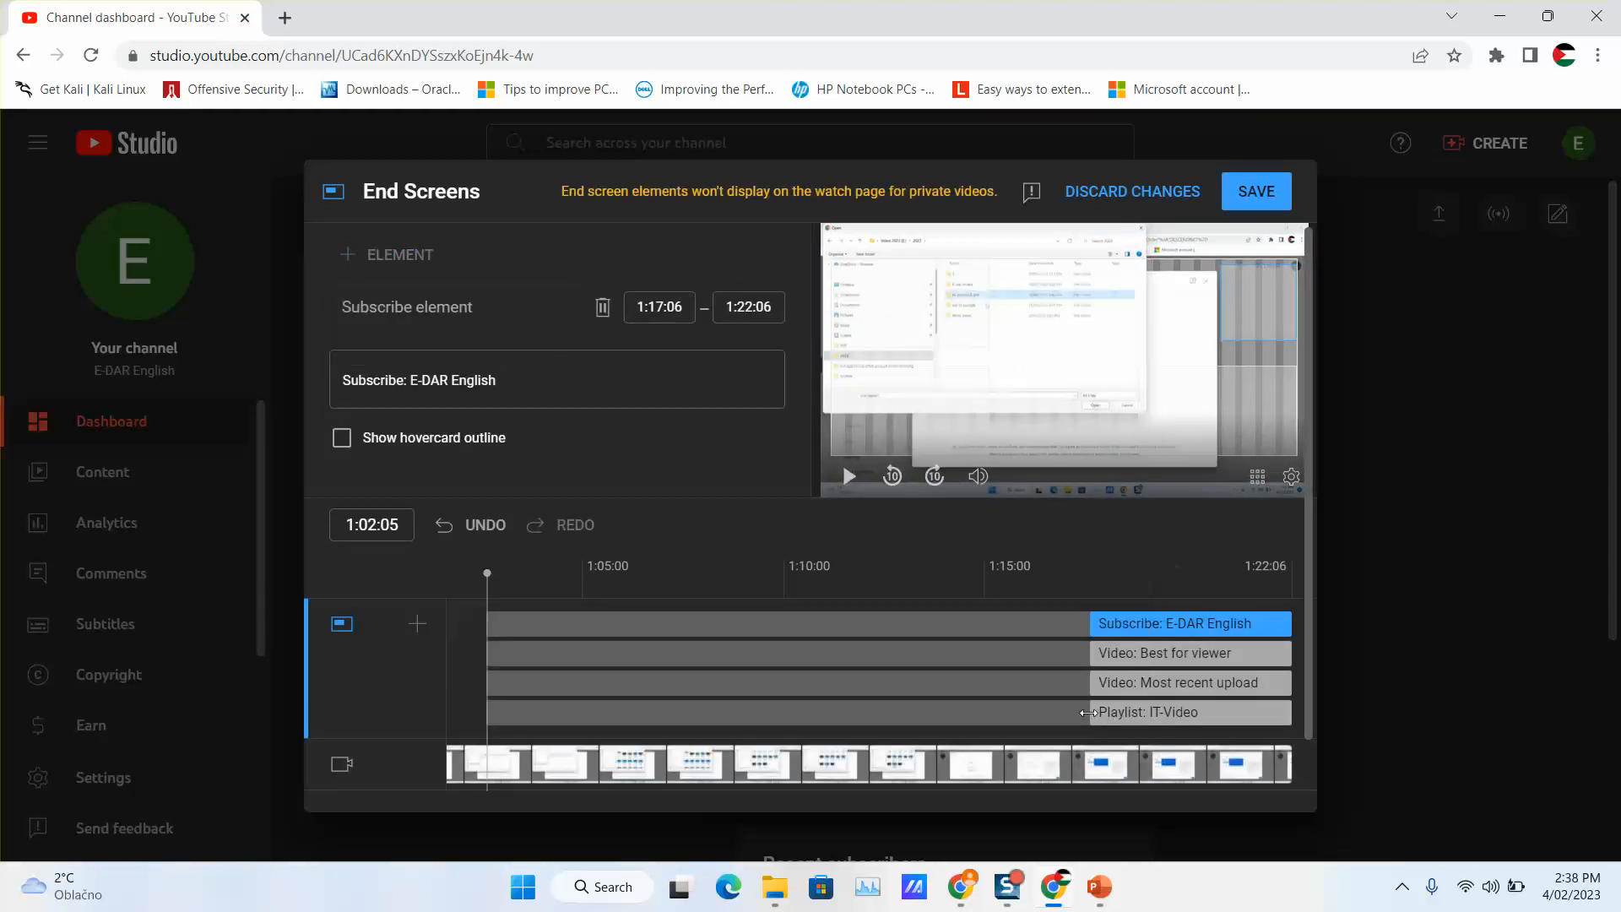
pyautogui.click(1153, 712)
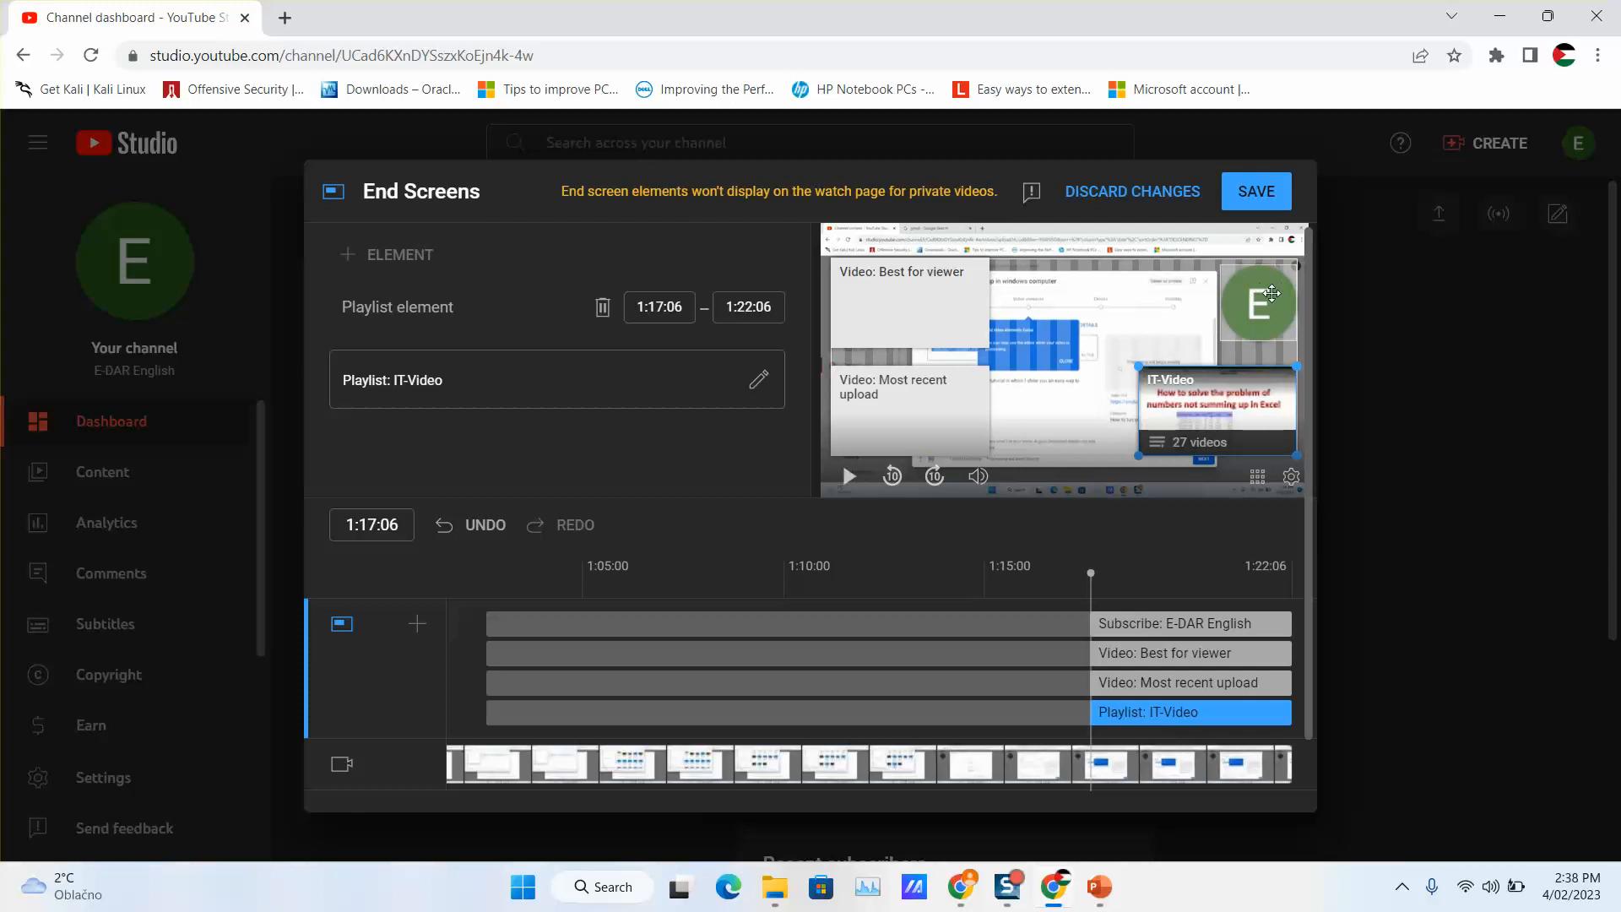
pyautogui.click(1247, 192)
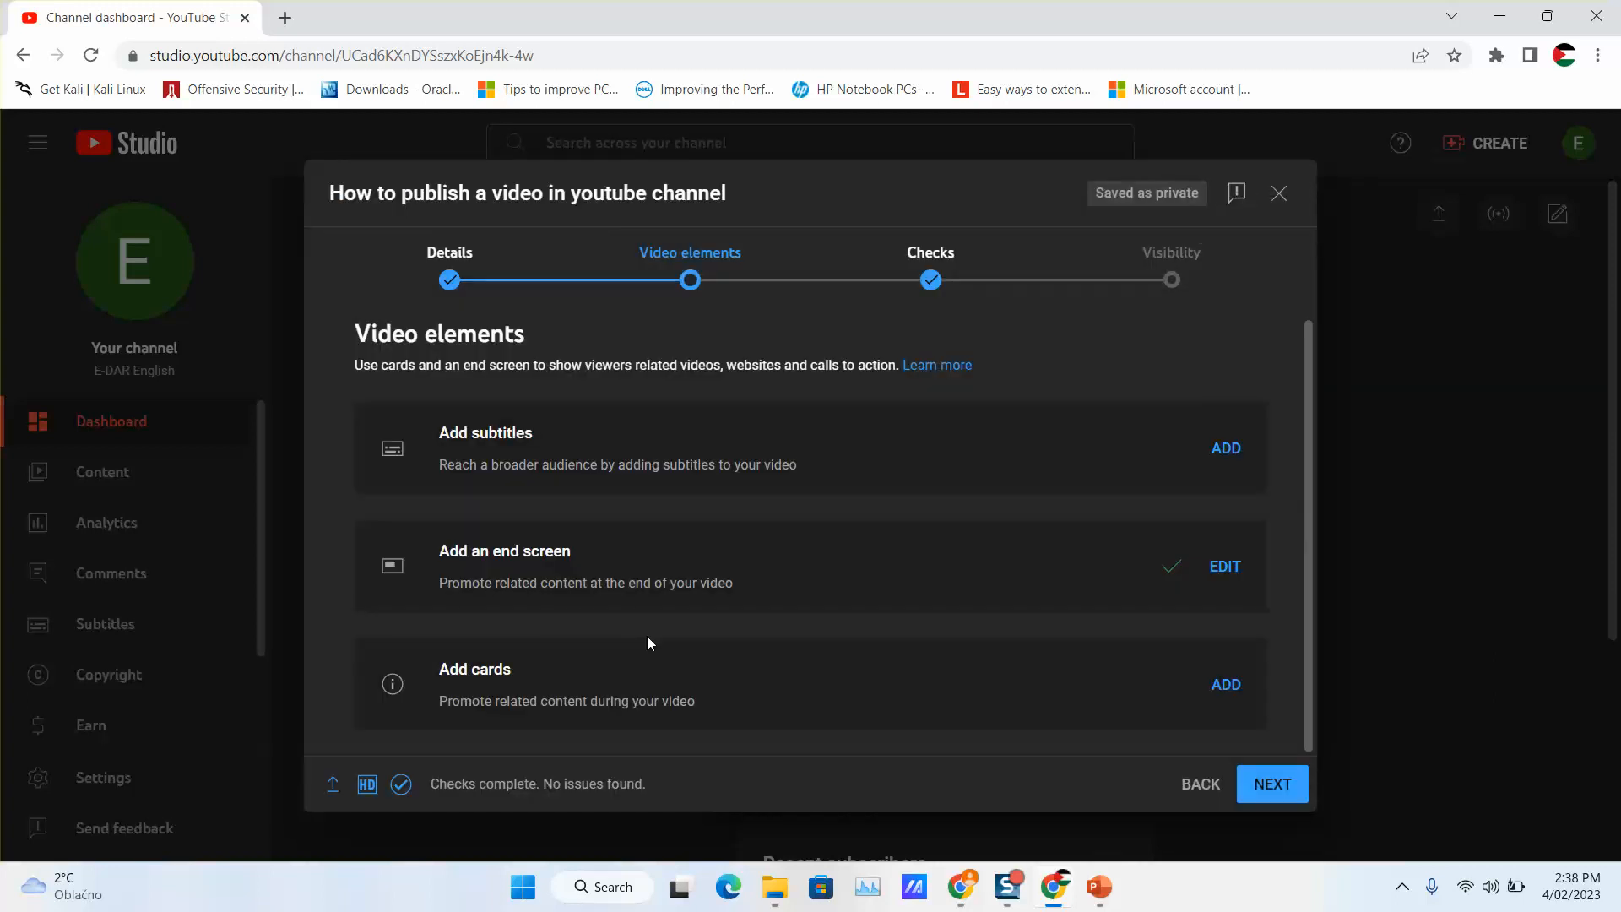
# Start adding cards to the video with playlist cards for DIY - computer repair and Exel for beginners.
pyautogui.click(1226, 684)
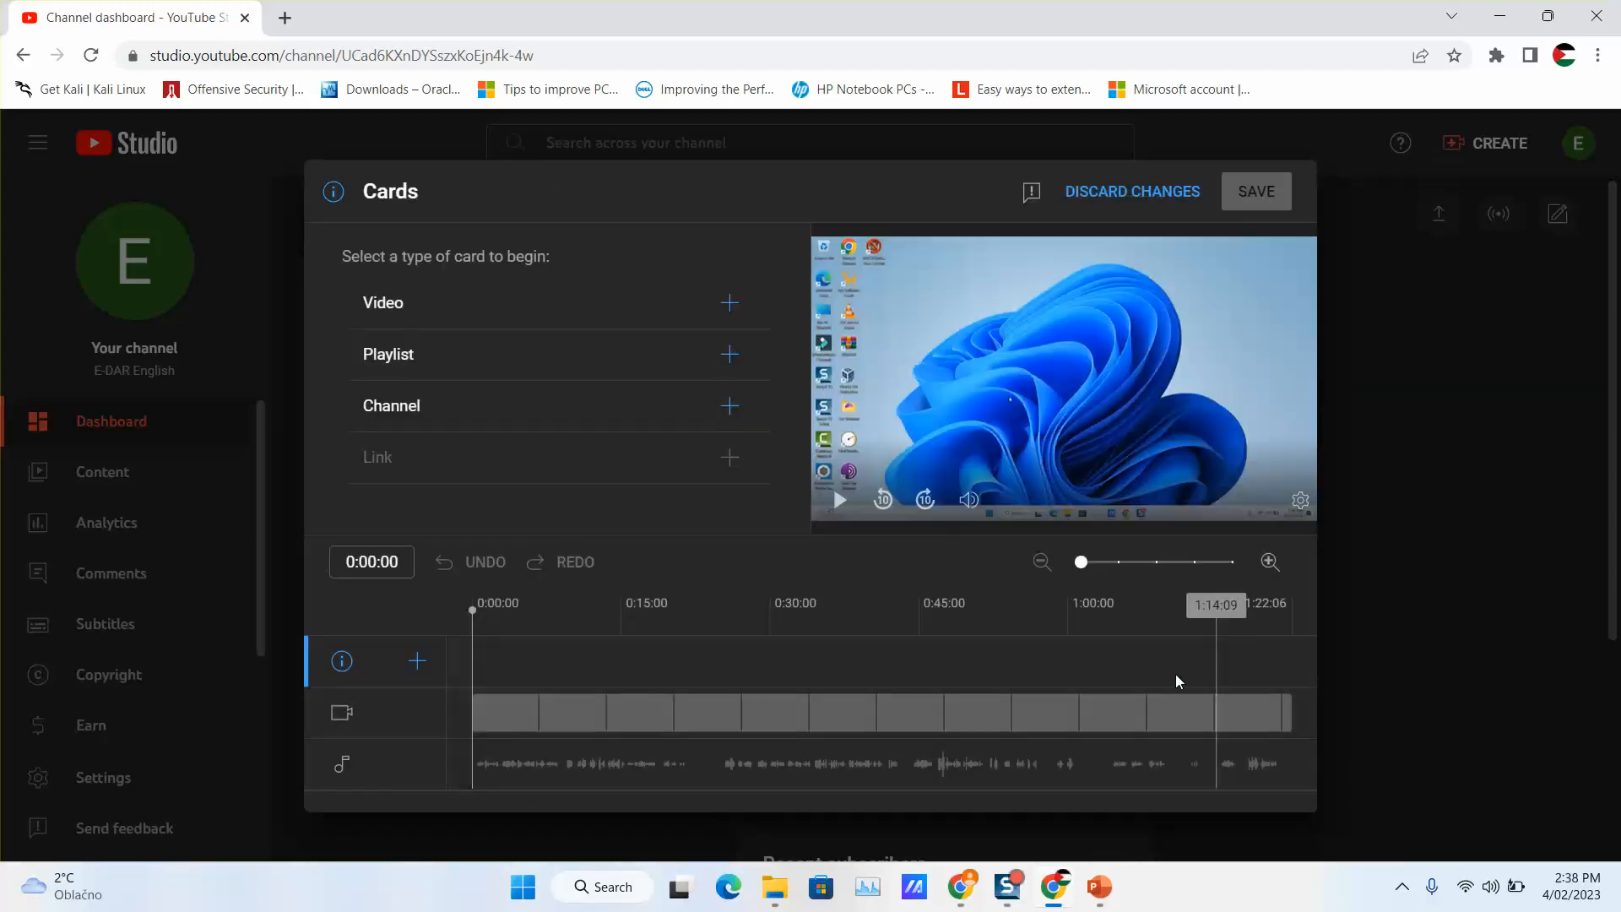
pyautogui.click(428, 369)
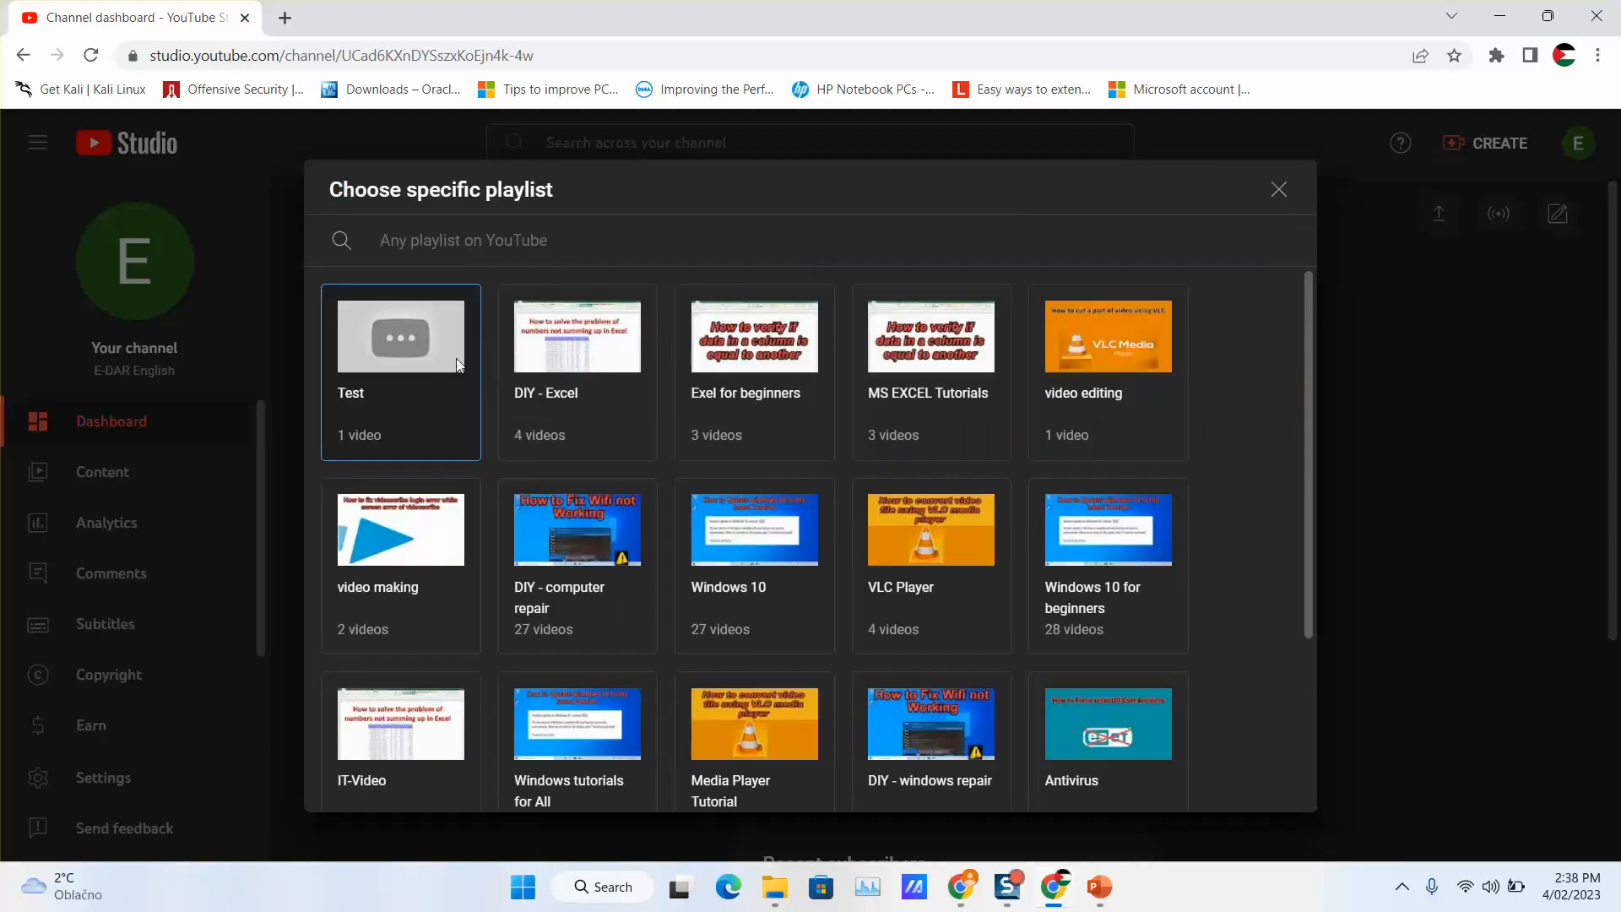
pyautogui.click(605, 503)
pyautogui.click(386, 263)
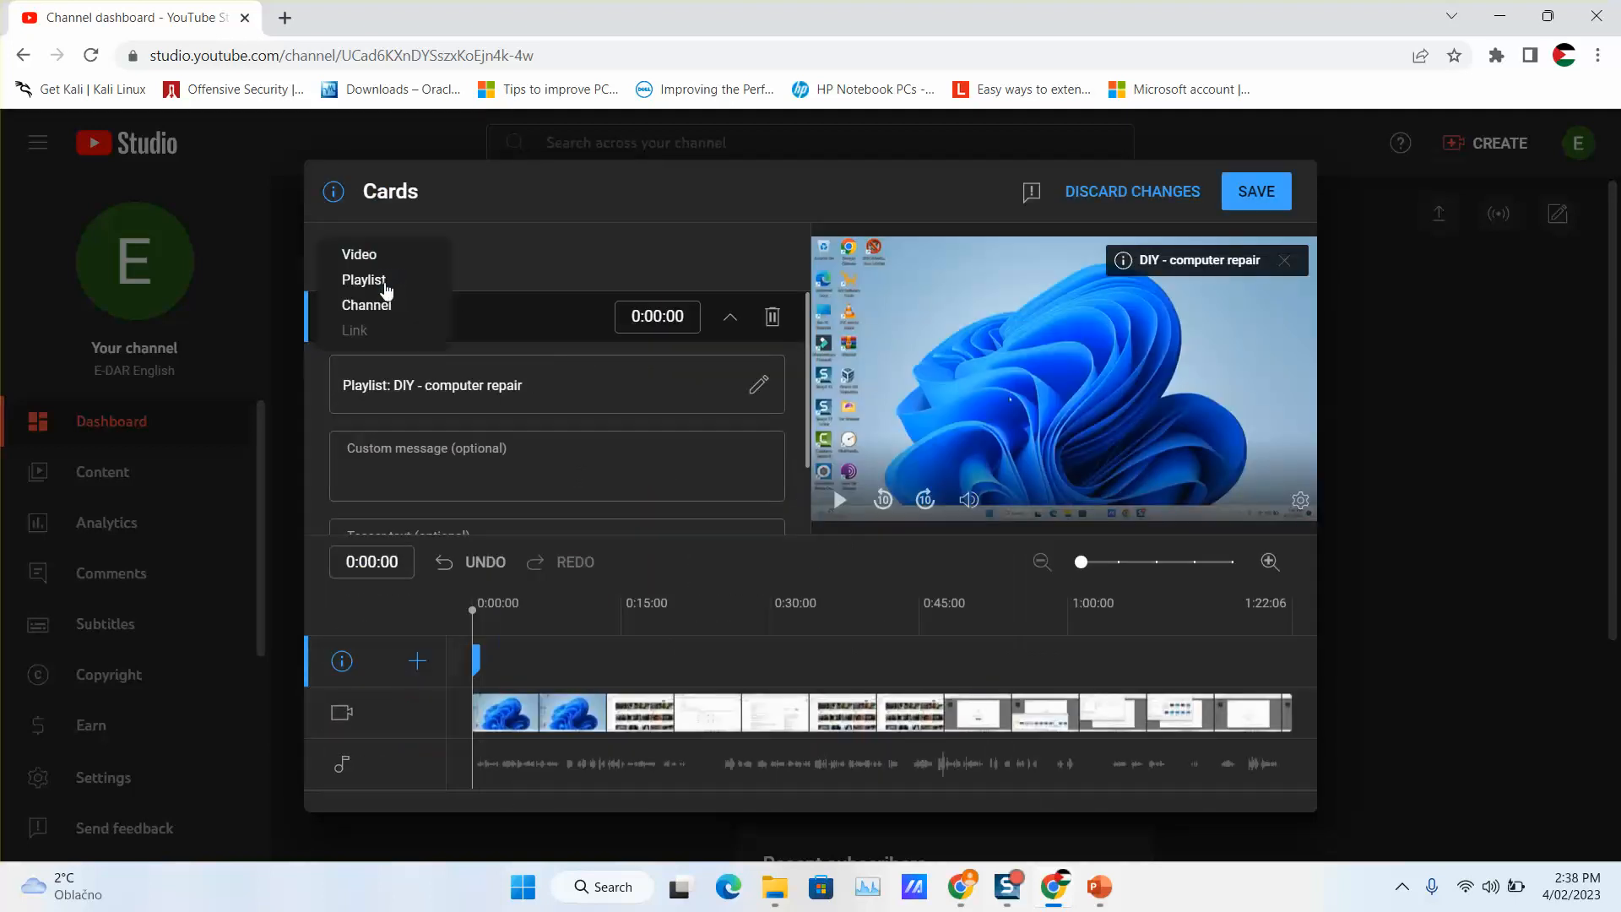
pyautogui.click(387, 290)
pyautogui.click(765, 367)
# Add three more playlist cards for MS EXCEL Tutorials, video editing and Media Player Tutorial.
pyautogui.click(381, 269)
pyautogui.click(417, 287)
pyautogui.click(989, 322)
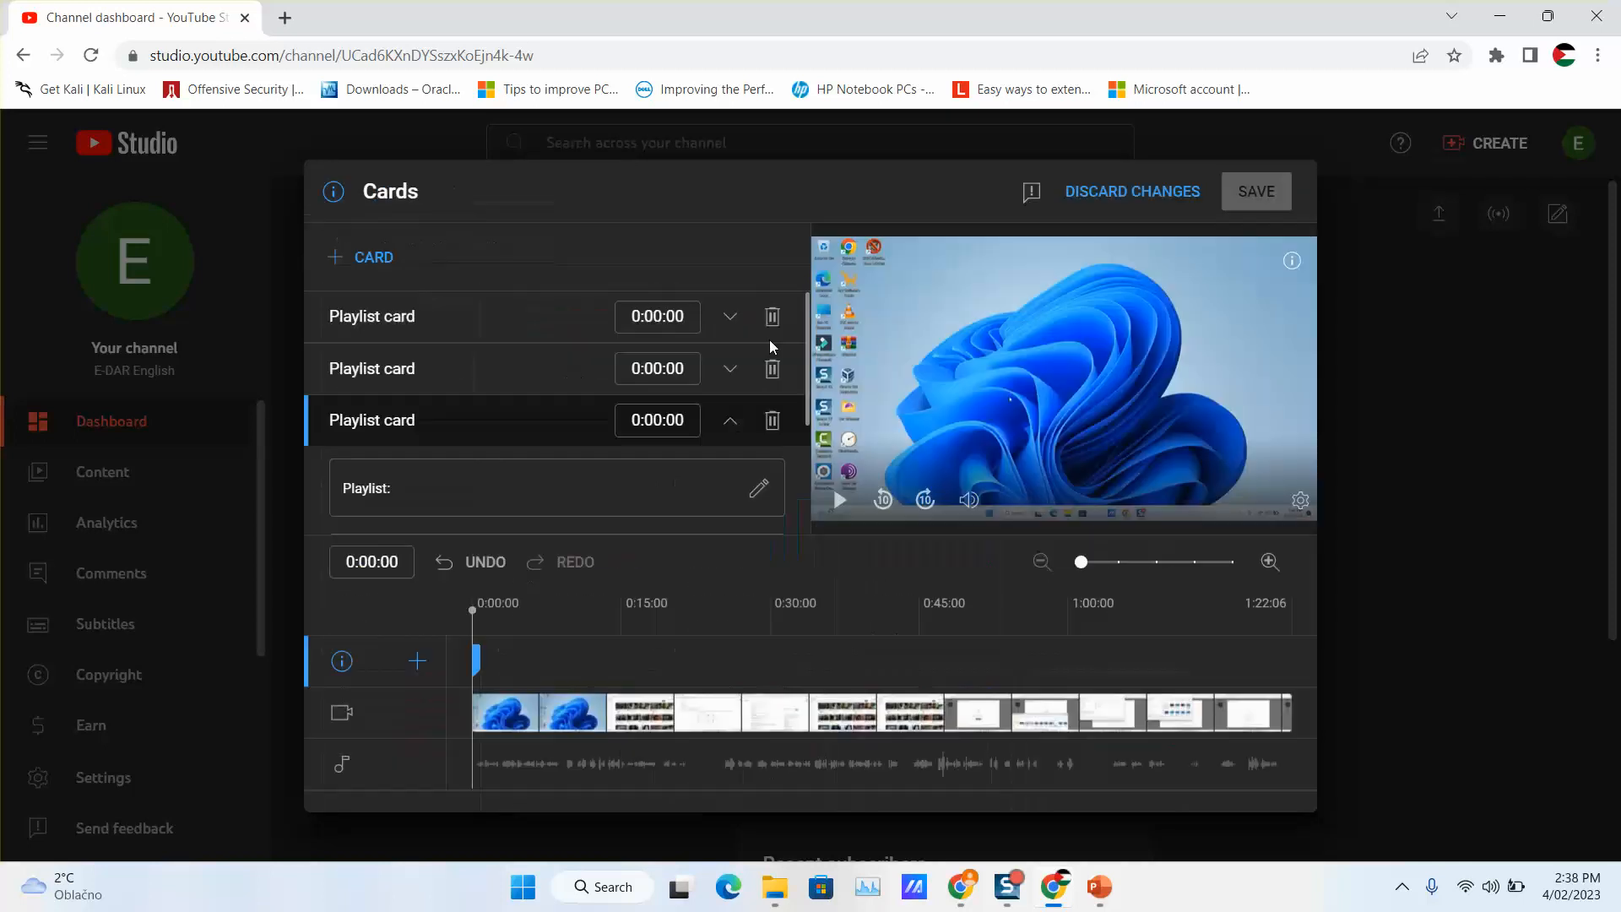
pyautogui.click(385, 263)
pyautogui.click(395, 286)
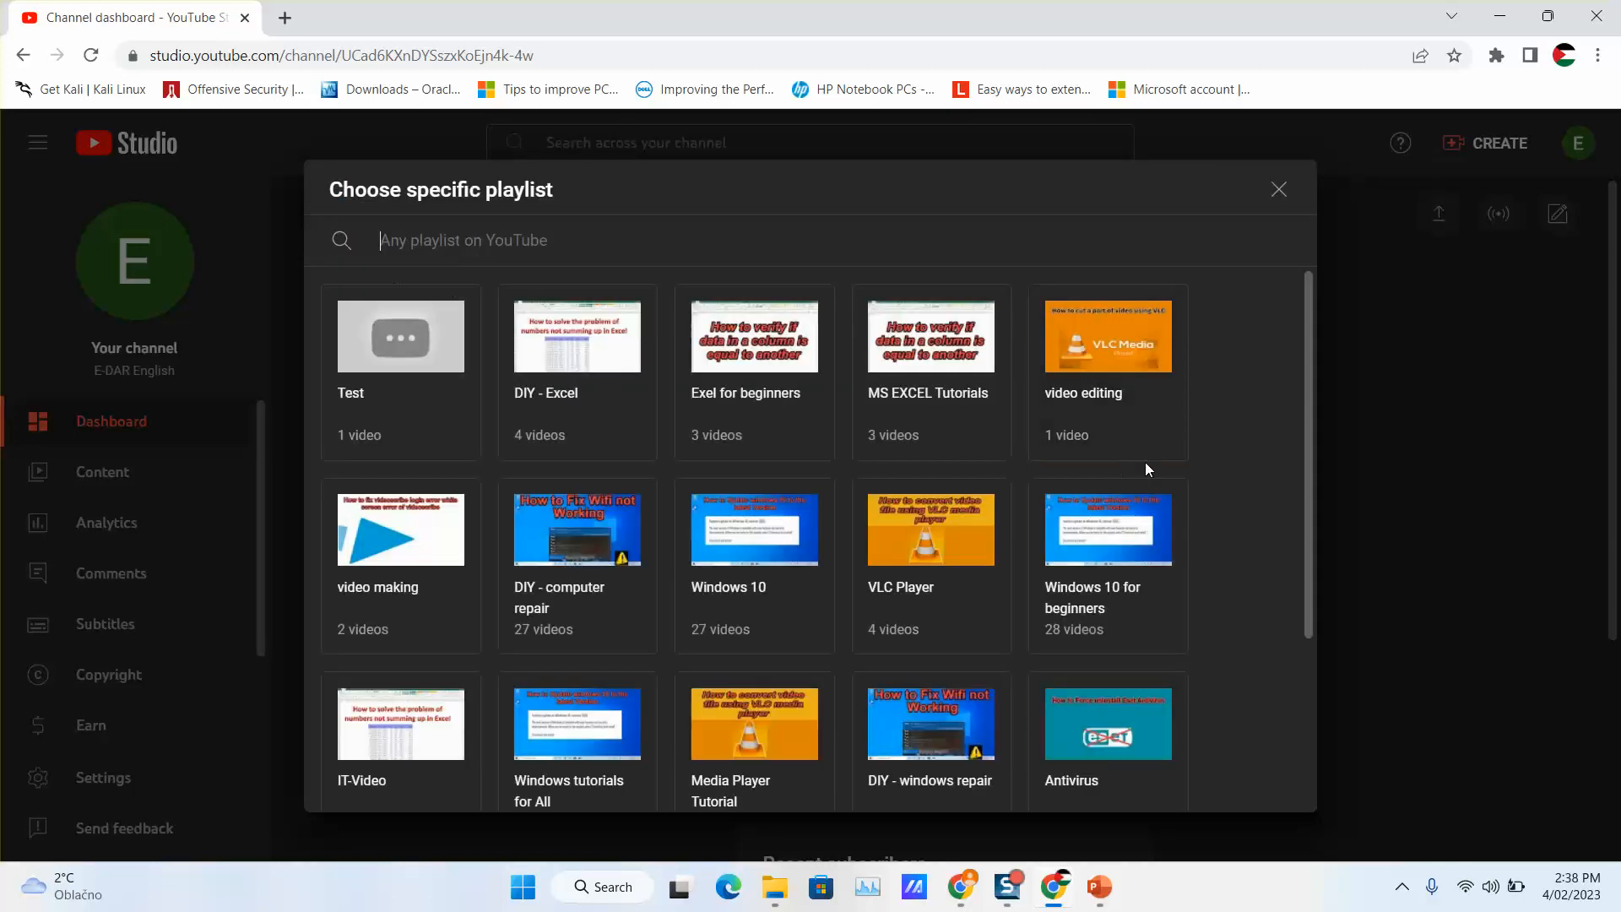
pyautogui.click(1138, 353)
pyautogui.click(376, 263)
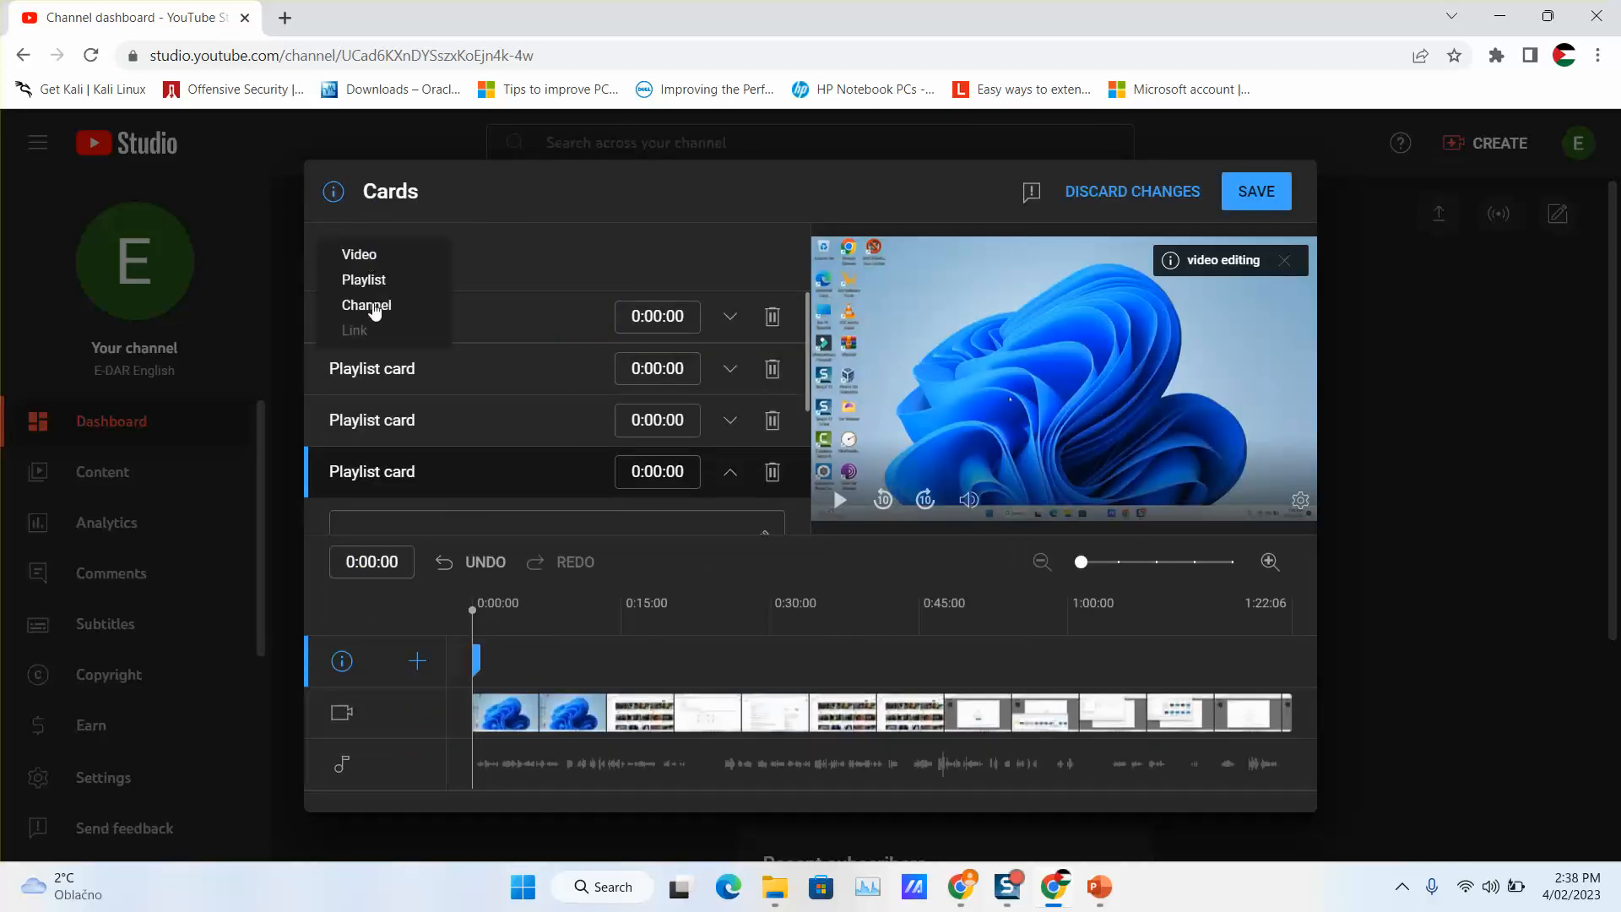
pyautogui.click(412, 282)
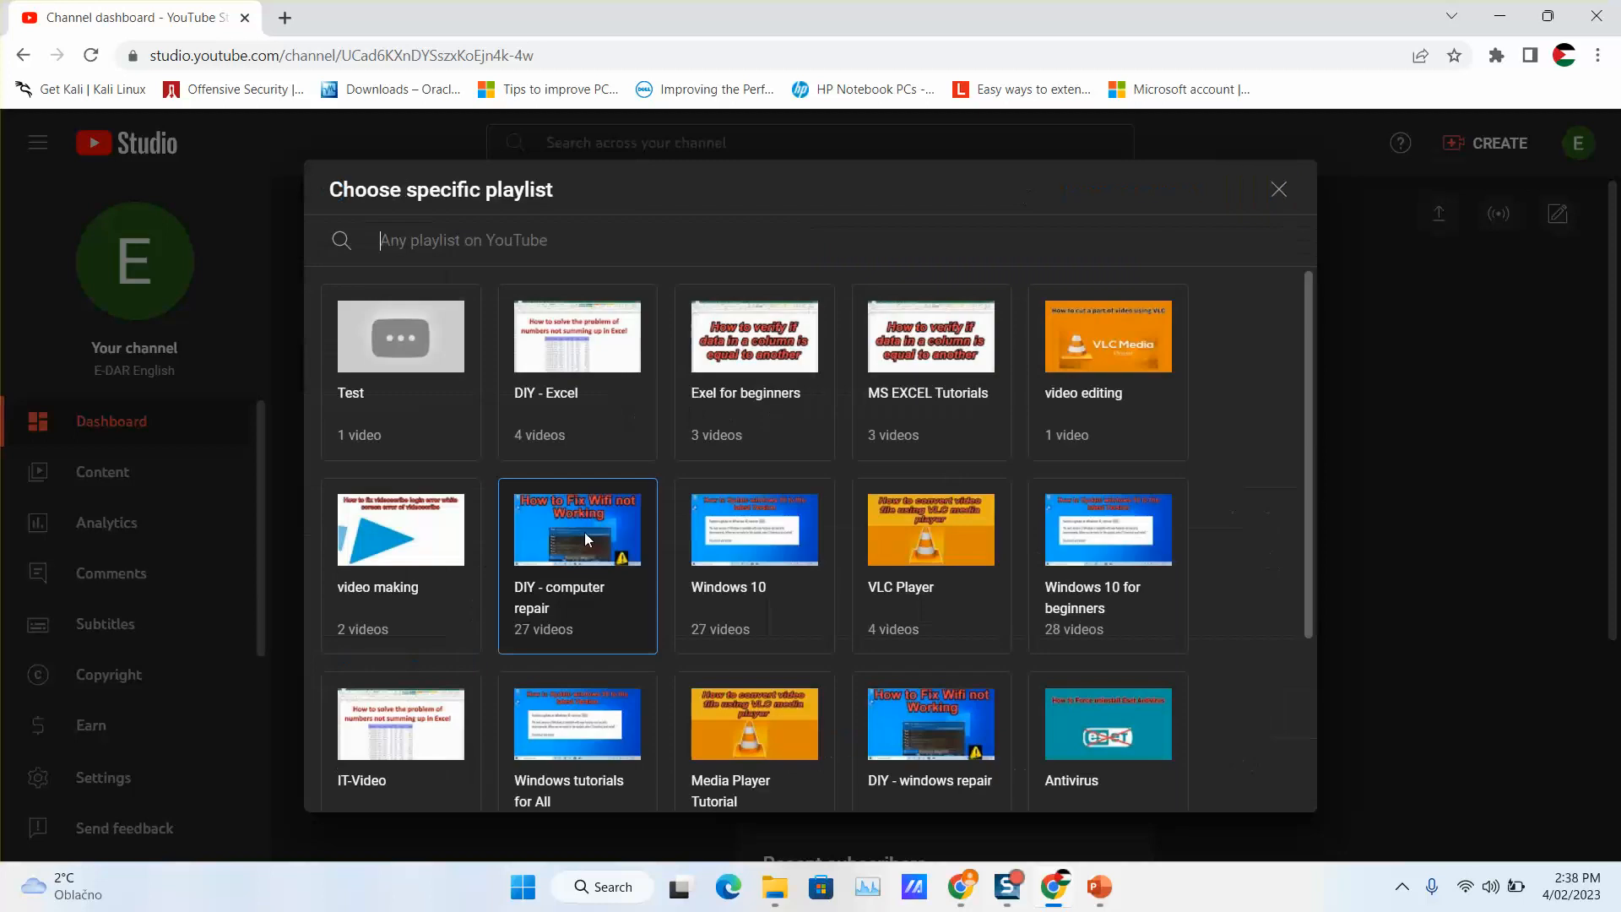
pyautogui.click(754, 734)
# Spread the five playlist cards along the timeline at 0:14:09, 0:29:03, 0:44:09, 1:00:06 and 1:22:01.
pyautogui.moveTo(477, 661); pyautogui.dragTo(623, 670)
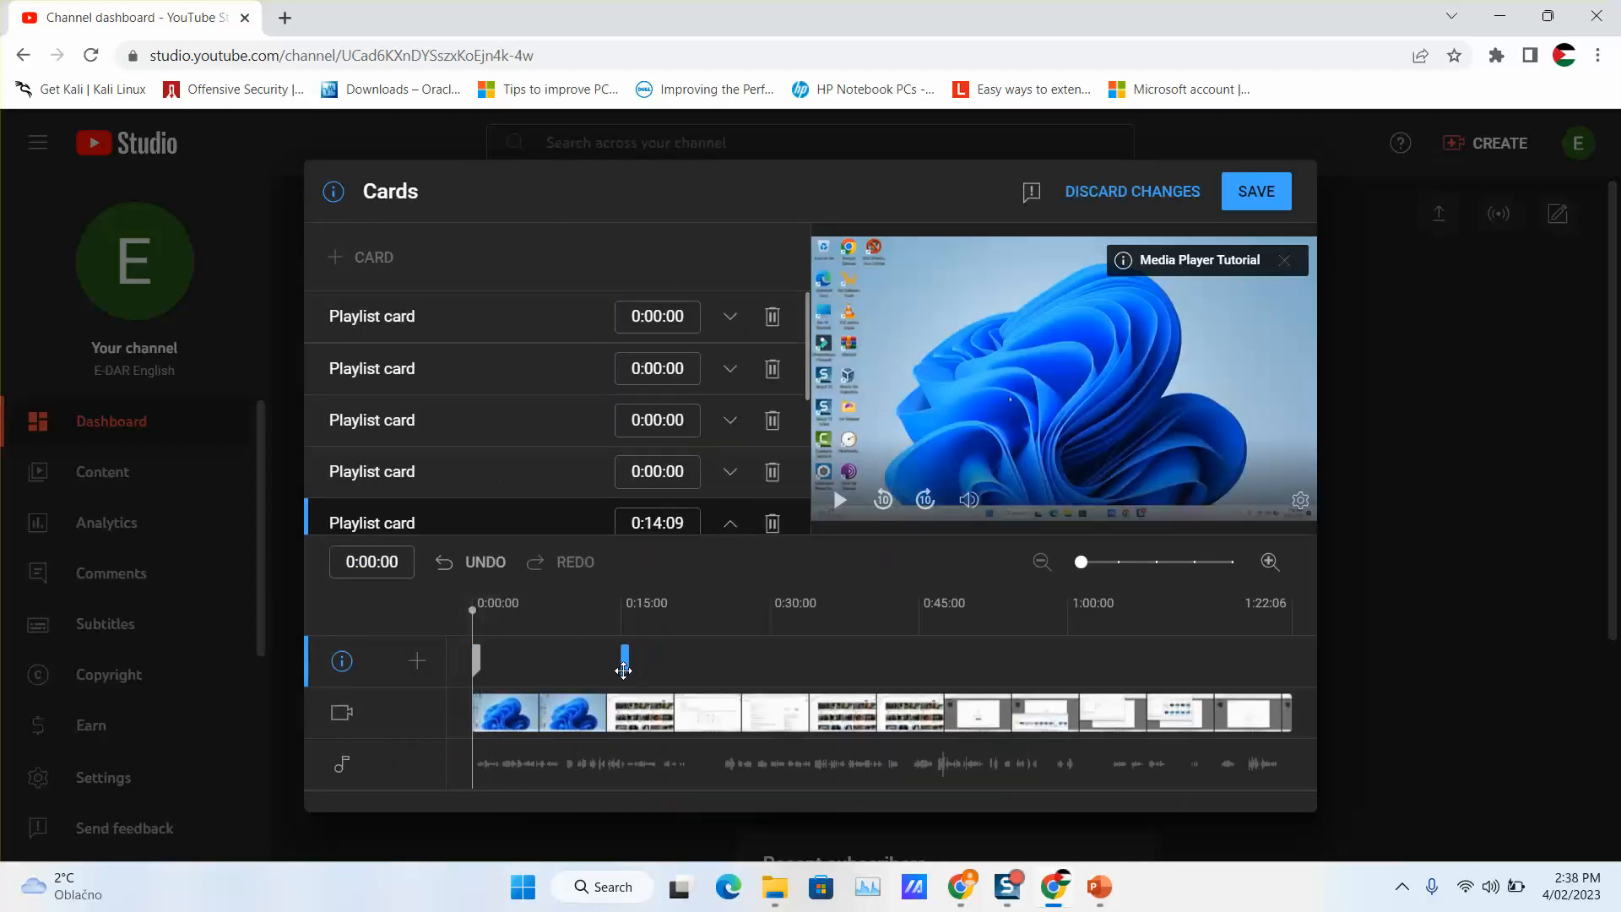
pyautogui.moveTo(478, 661); pyautogui.dragTo(767, 665)
pyautogui.moveTo(470, 661); pyautogui.dragTo(922, 661)
pyautogui.moveTo(476, 661); pyautogui.dragTo(1078, 661)
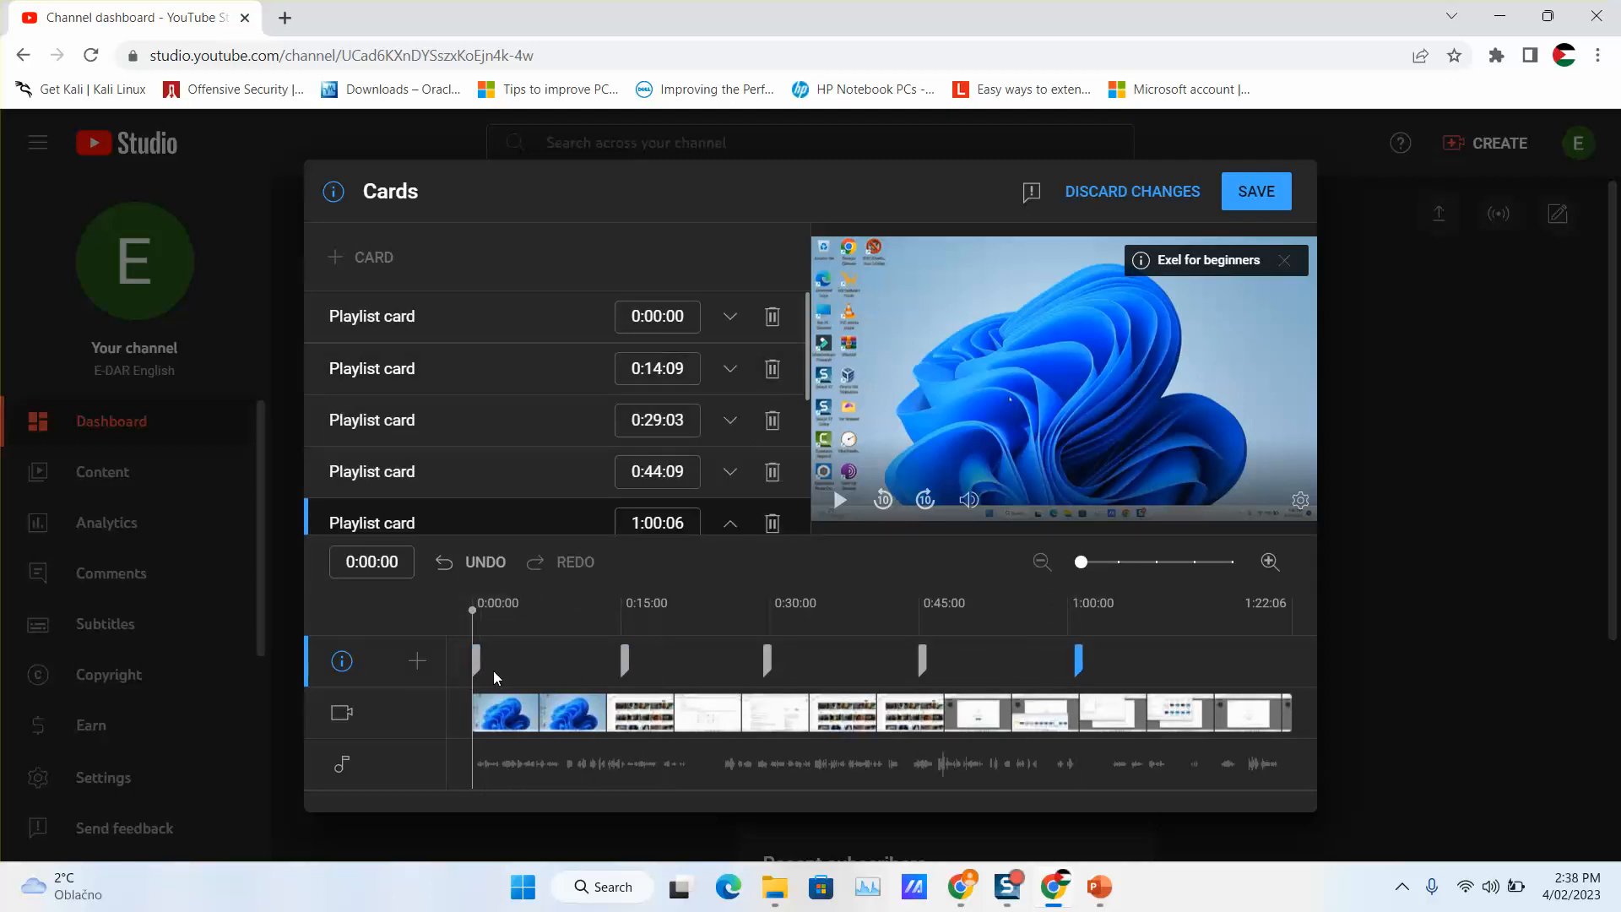
pyautogui.moveTo(475, 661); pyautogui.dragTo(1390, 724)
pyautogui.moveTo(1296, 659); pyautogui.dragTo(1291, 671)
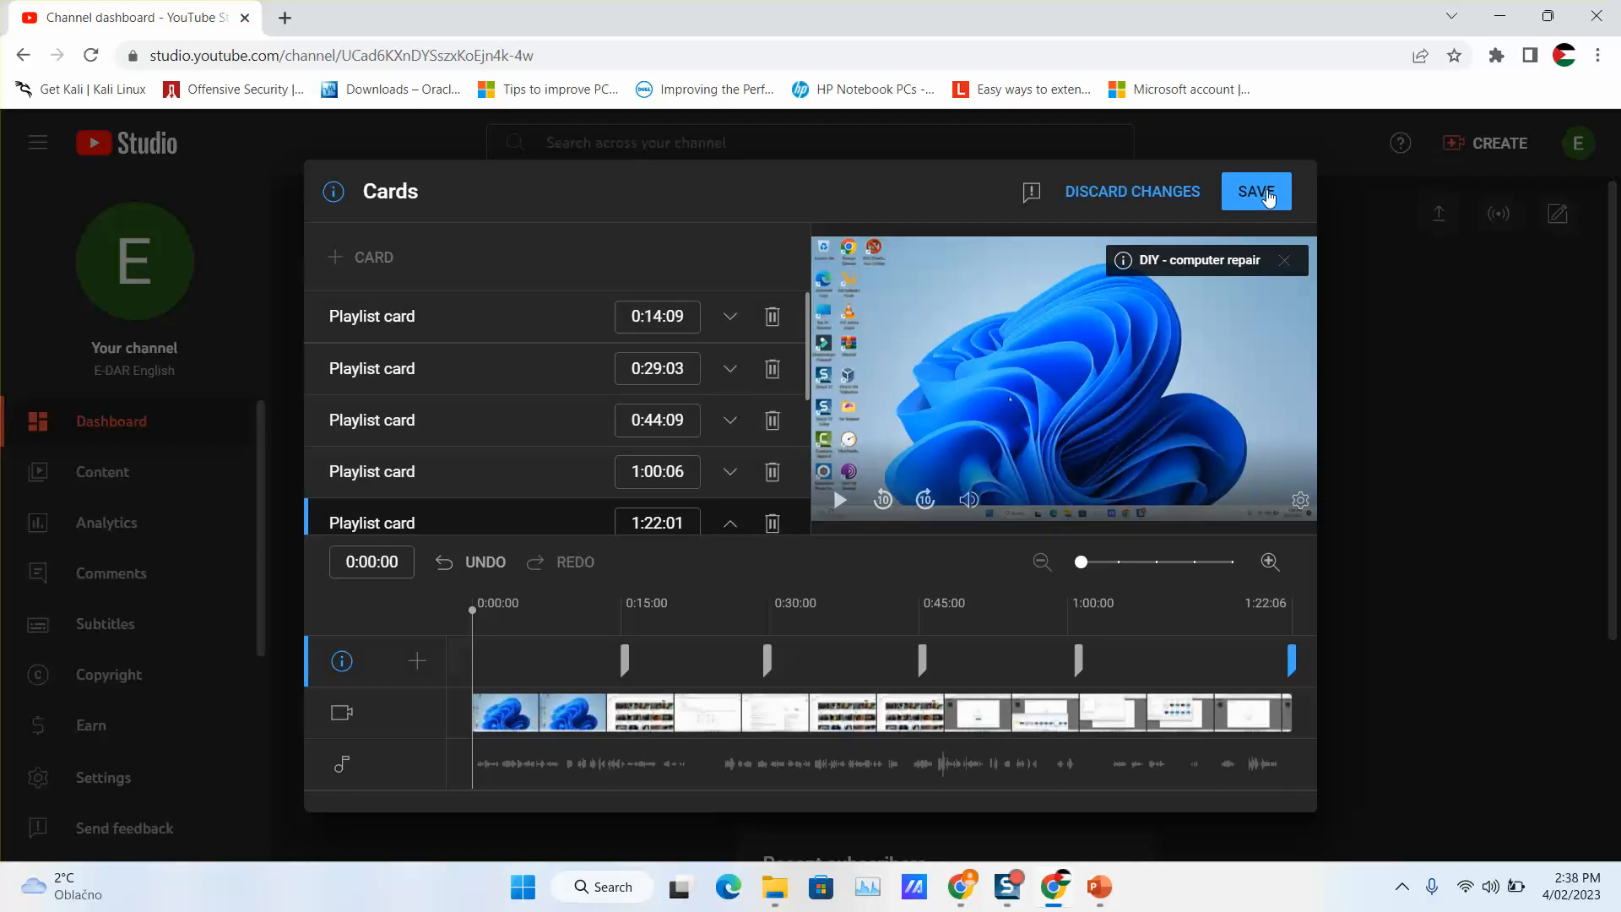
# Expand the playlist card at 0:14:09 to check its settings, and save the cards.
pyautogui.click(412, 314)
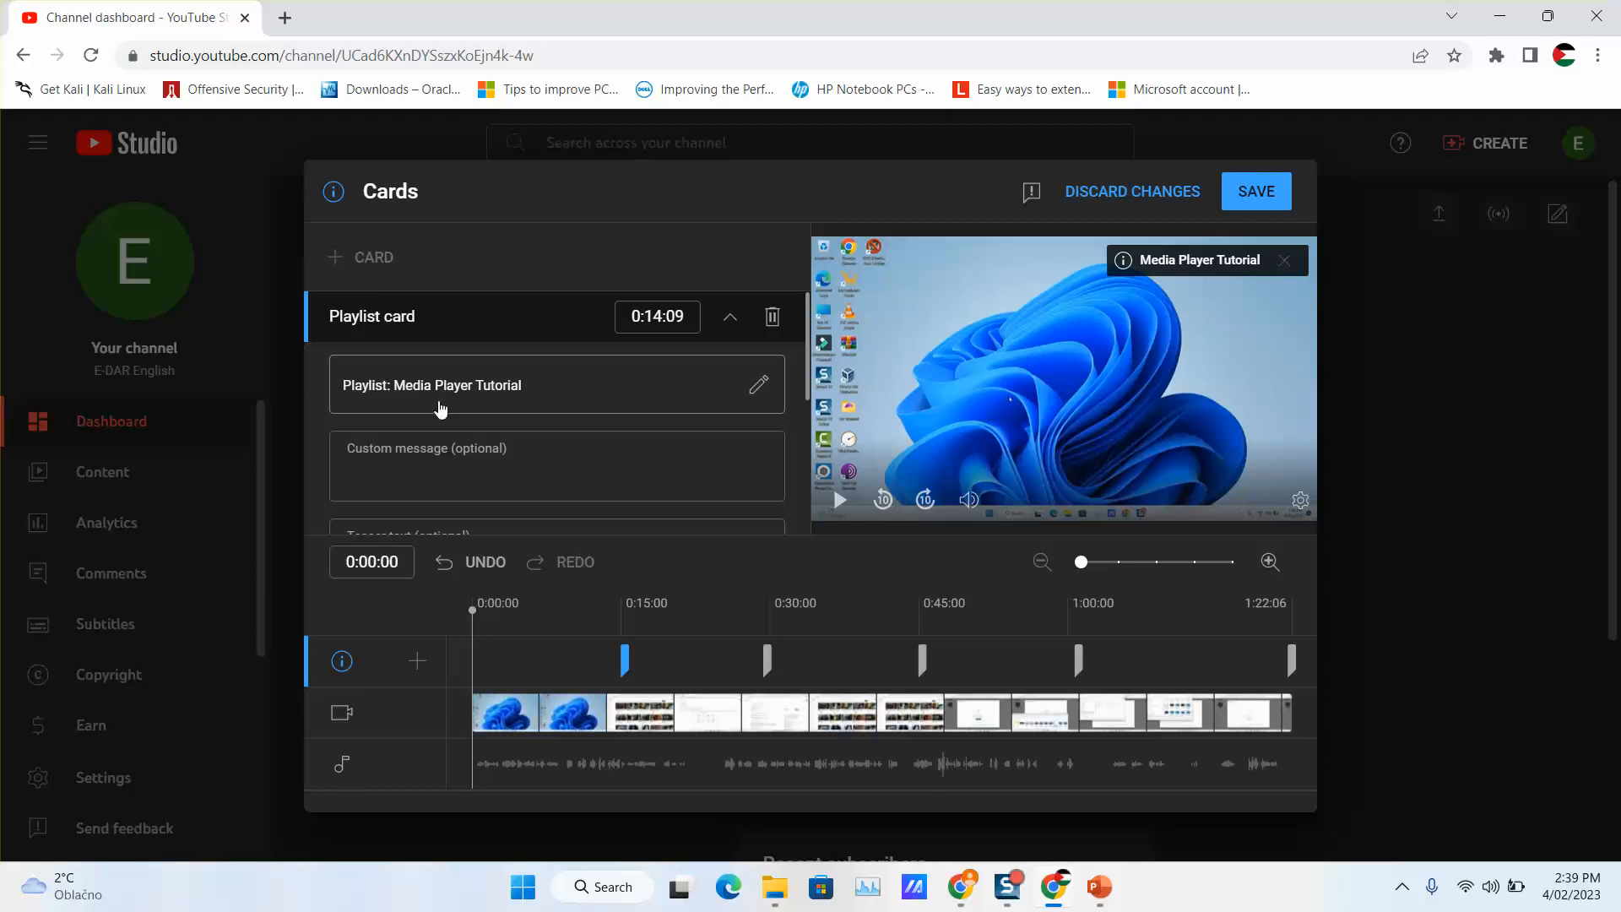
pyautogui.scroll(-4, 438, 356)
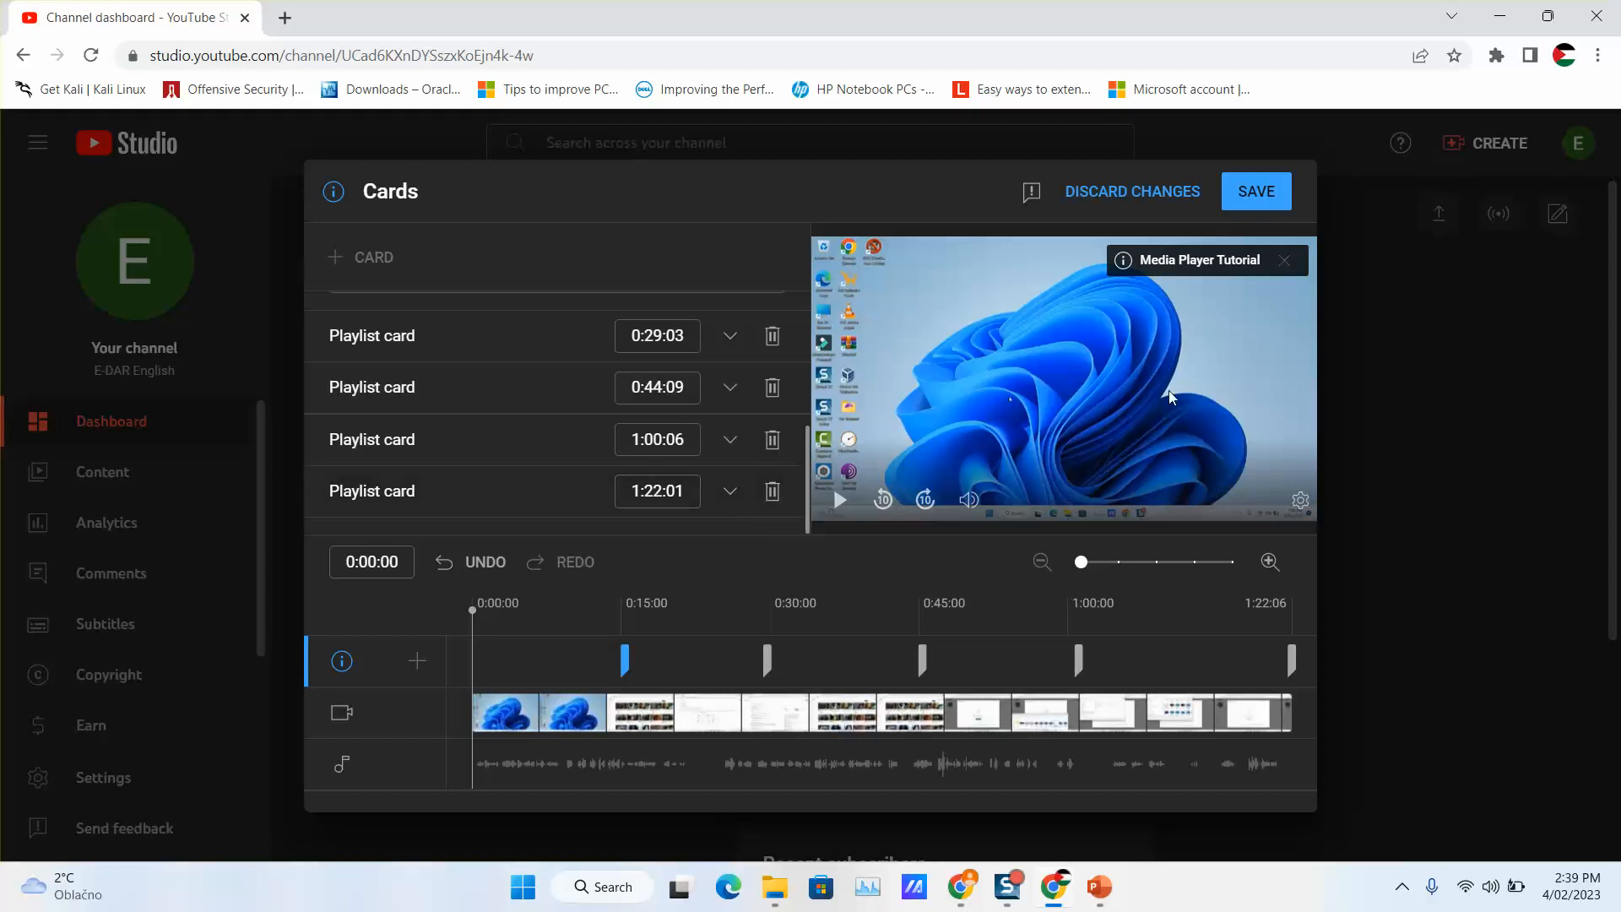
pyautogui.click(1241, 201)
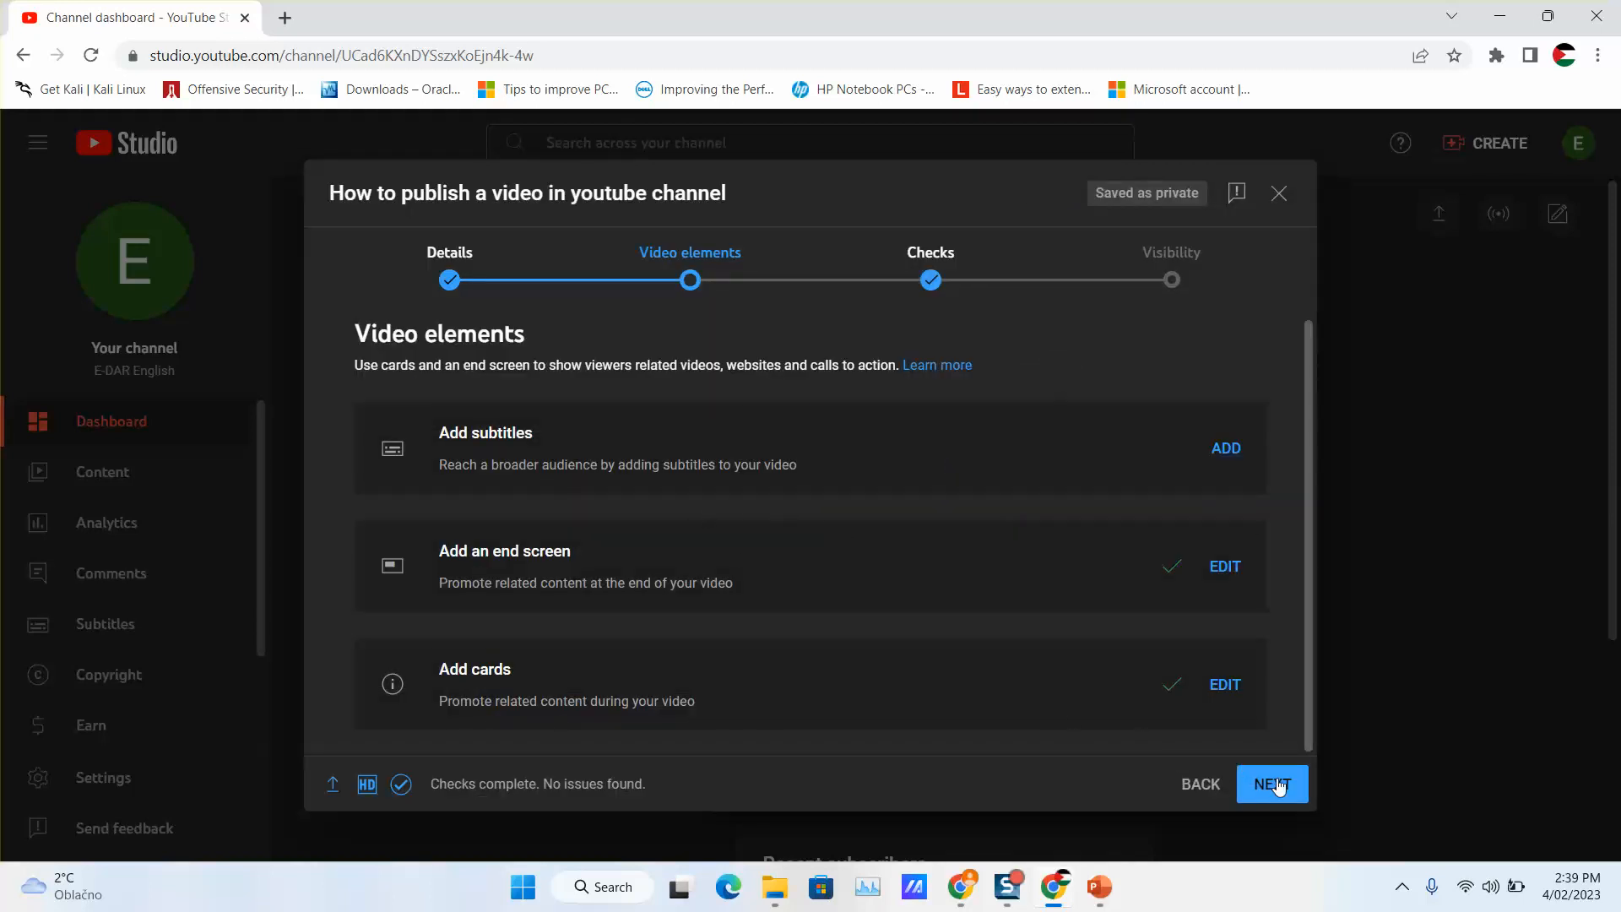
# Continue to the checks, review the copyright result, and proceed to the visibility settings.
pyautogui.click(1267, 778)
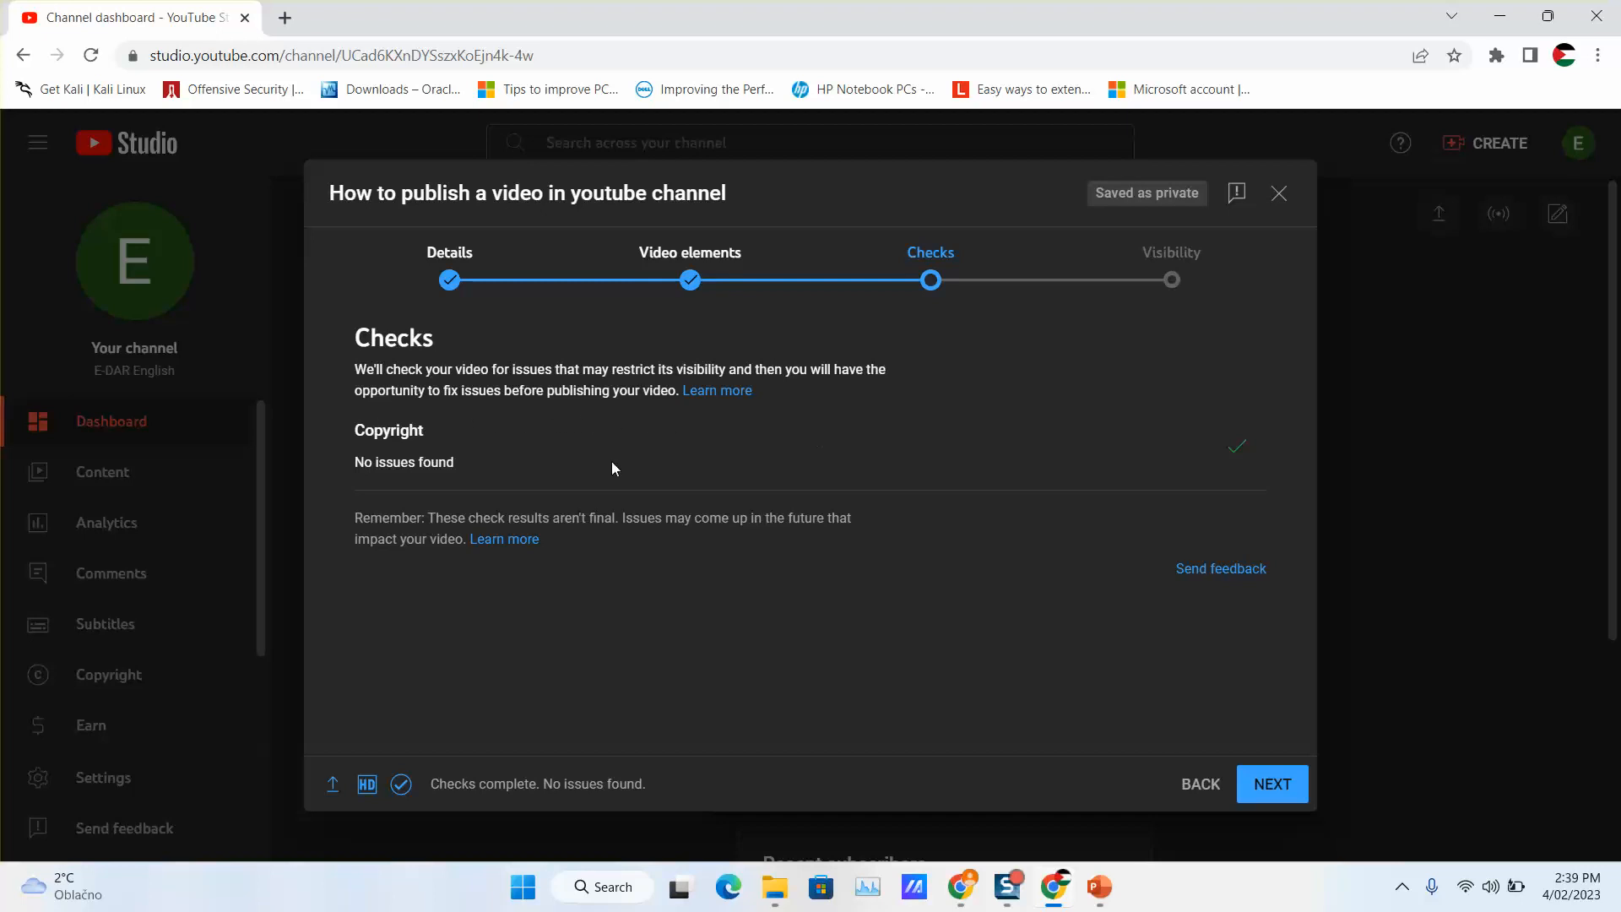
pyautogui.moveTo(421, 428); pyautogui.dragTo(471, 469)
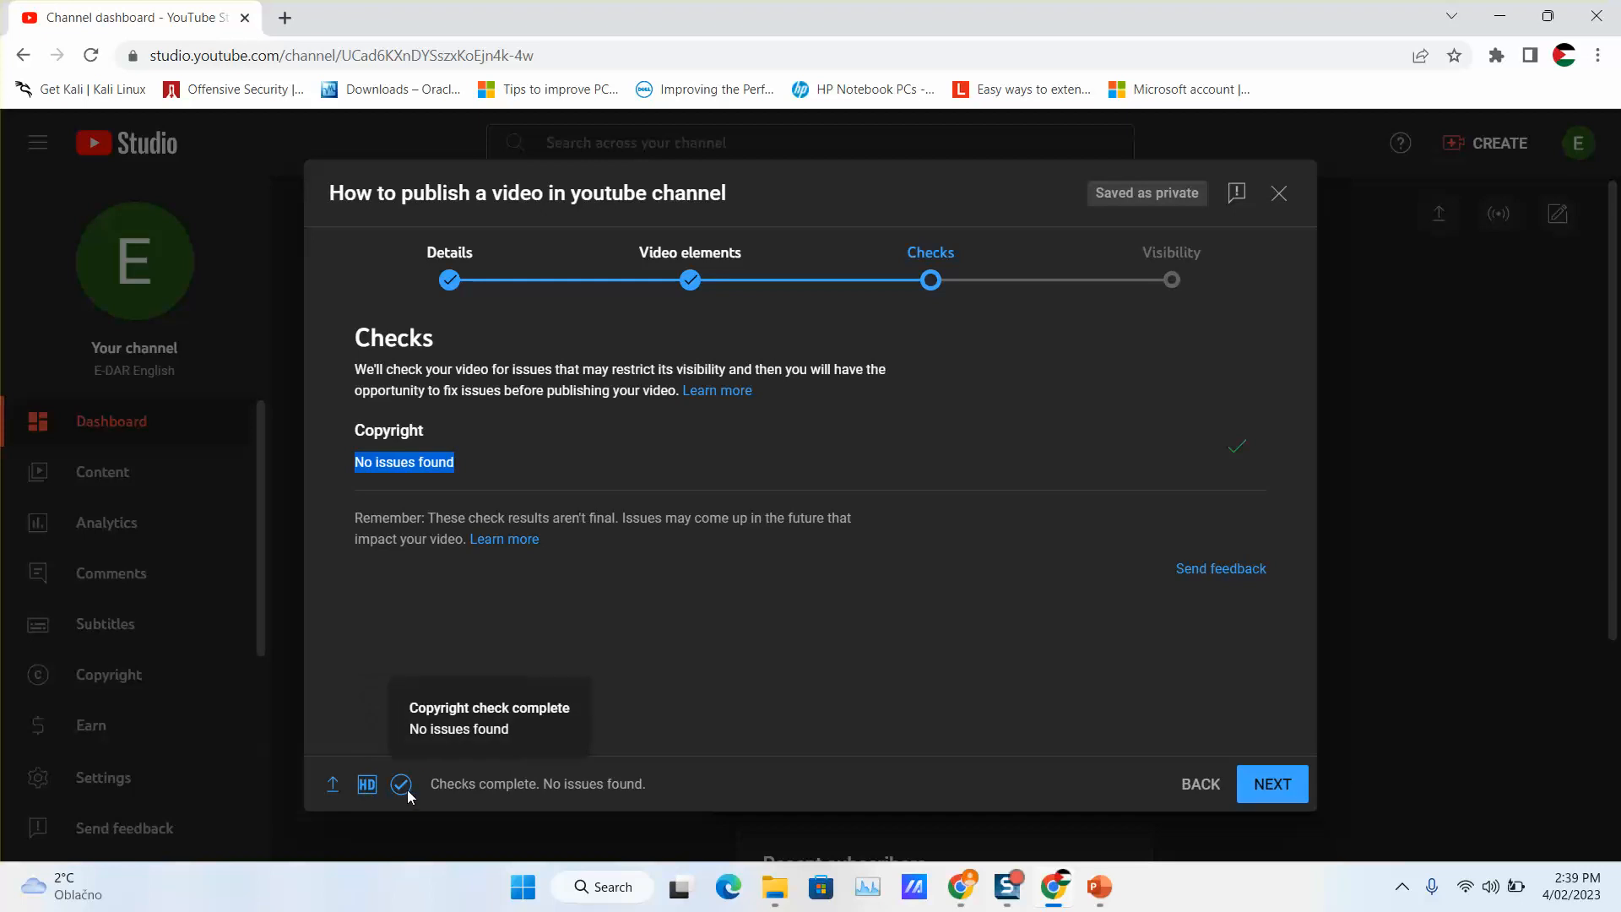
pyautogui.click(1287, 786)
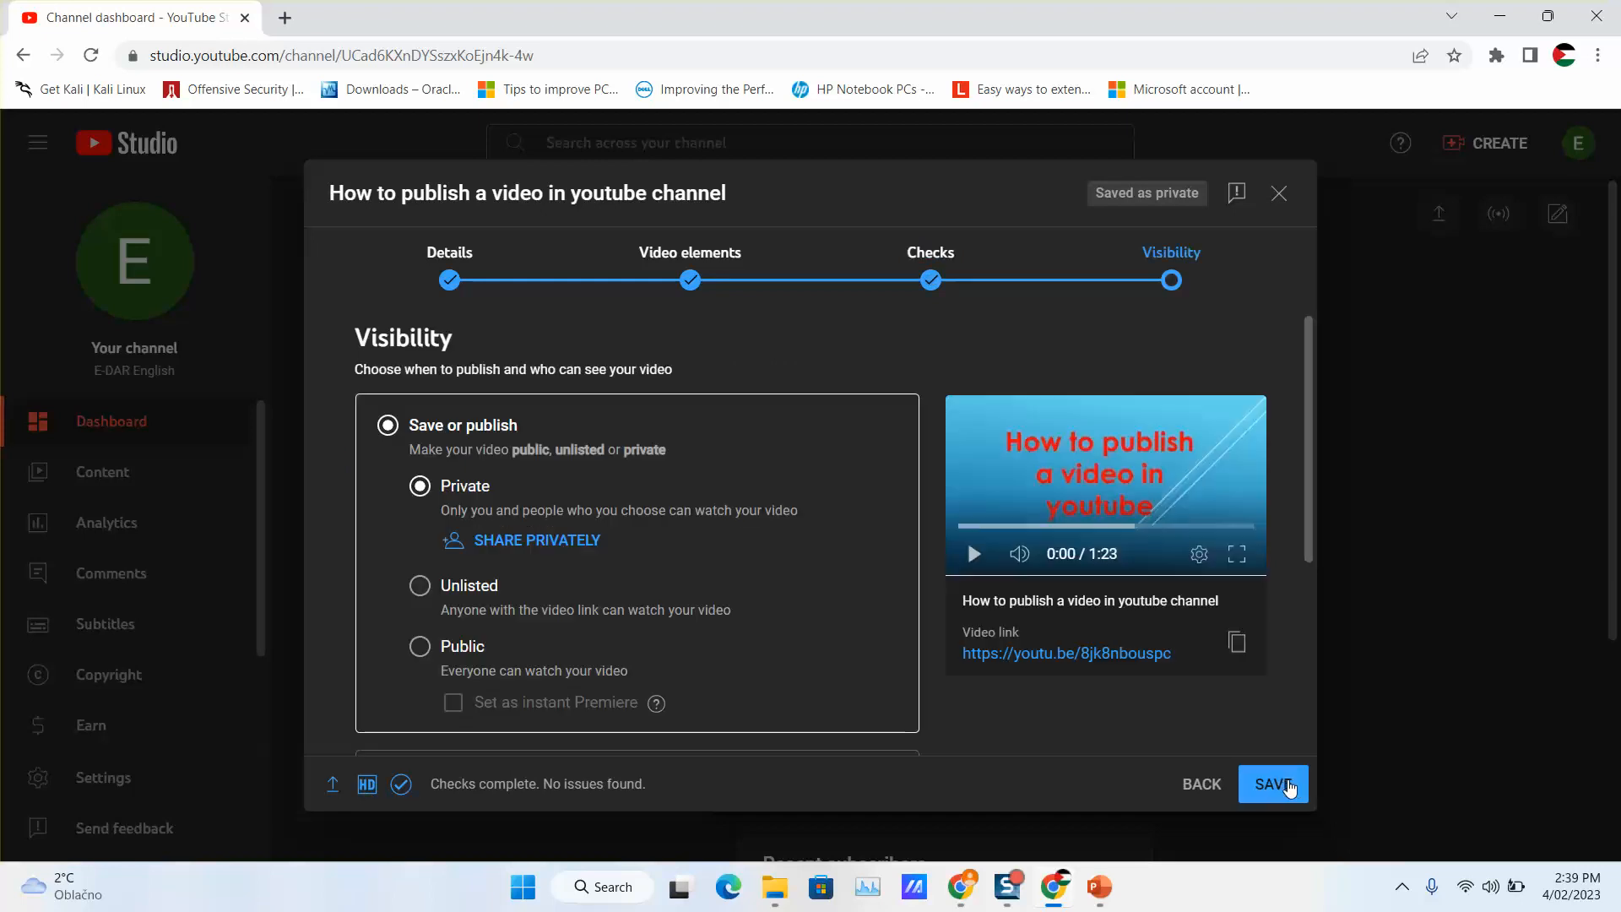
# Try the Unlisted and Public visibility options, with Public set as an instant Premiere.
pyautogui.scroll(-3, 505, 494)
pyautogui.scroll(3, 493, 500)
pyautogui.scroll(-2, 424, 530)
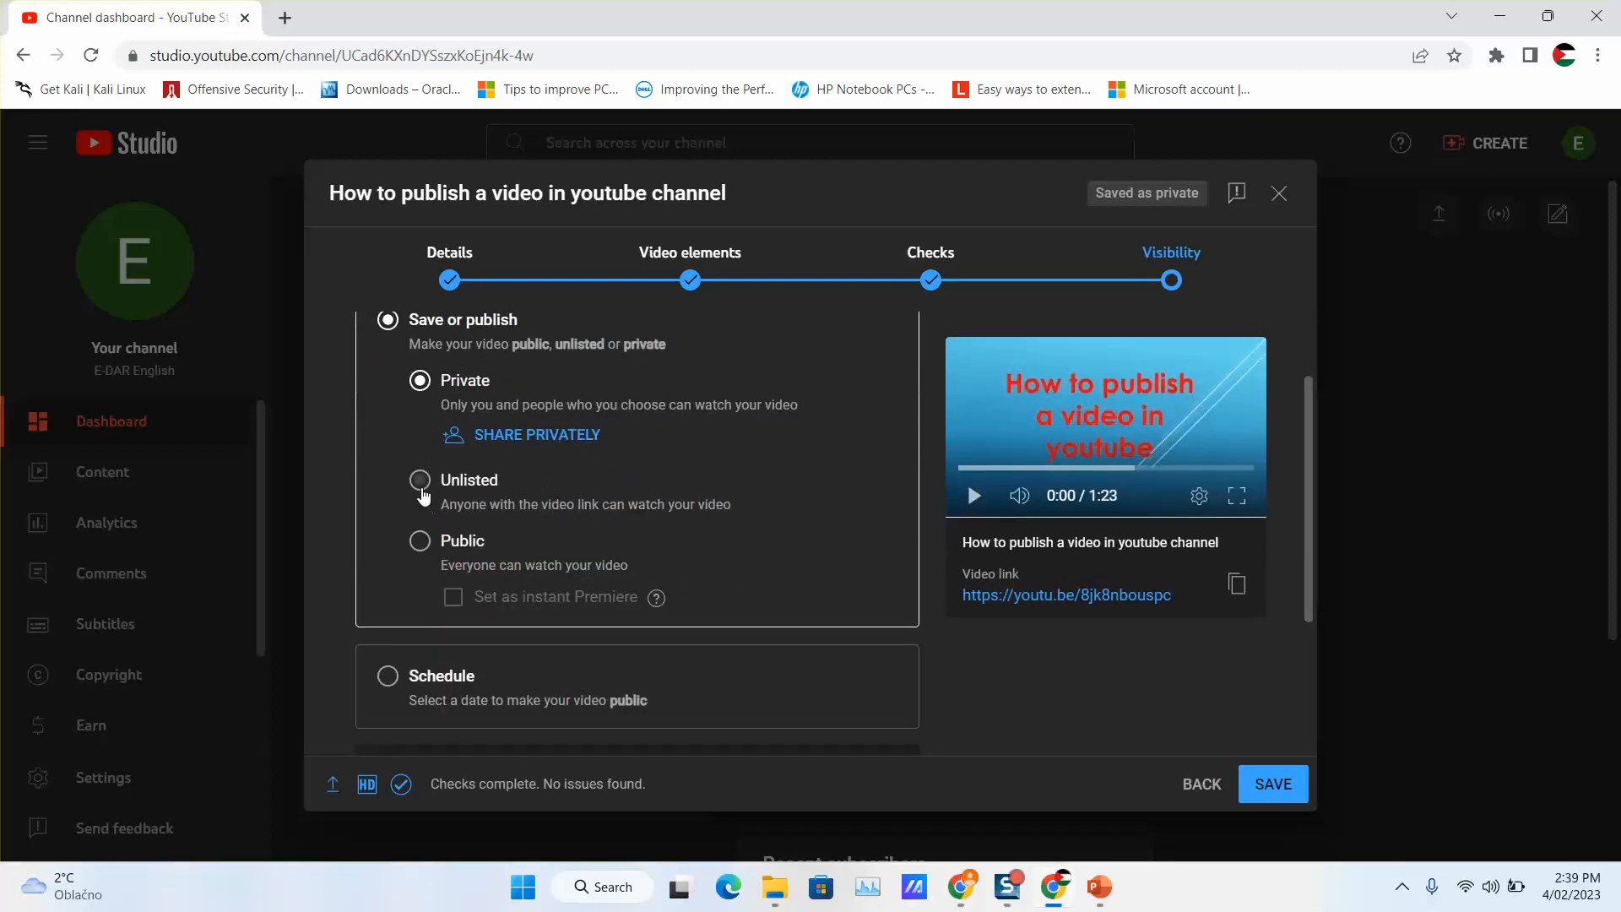
pyautogui.click(421, 478)
pyautogui.scroll(-1, 424, 490)
pyautogui.click(423, 515)
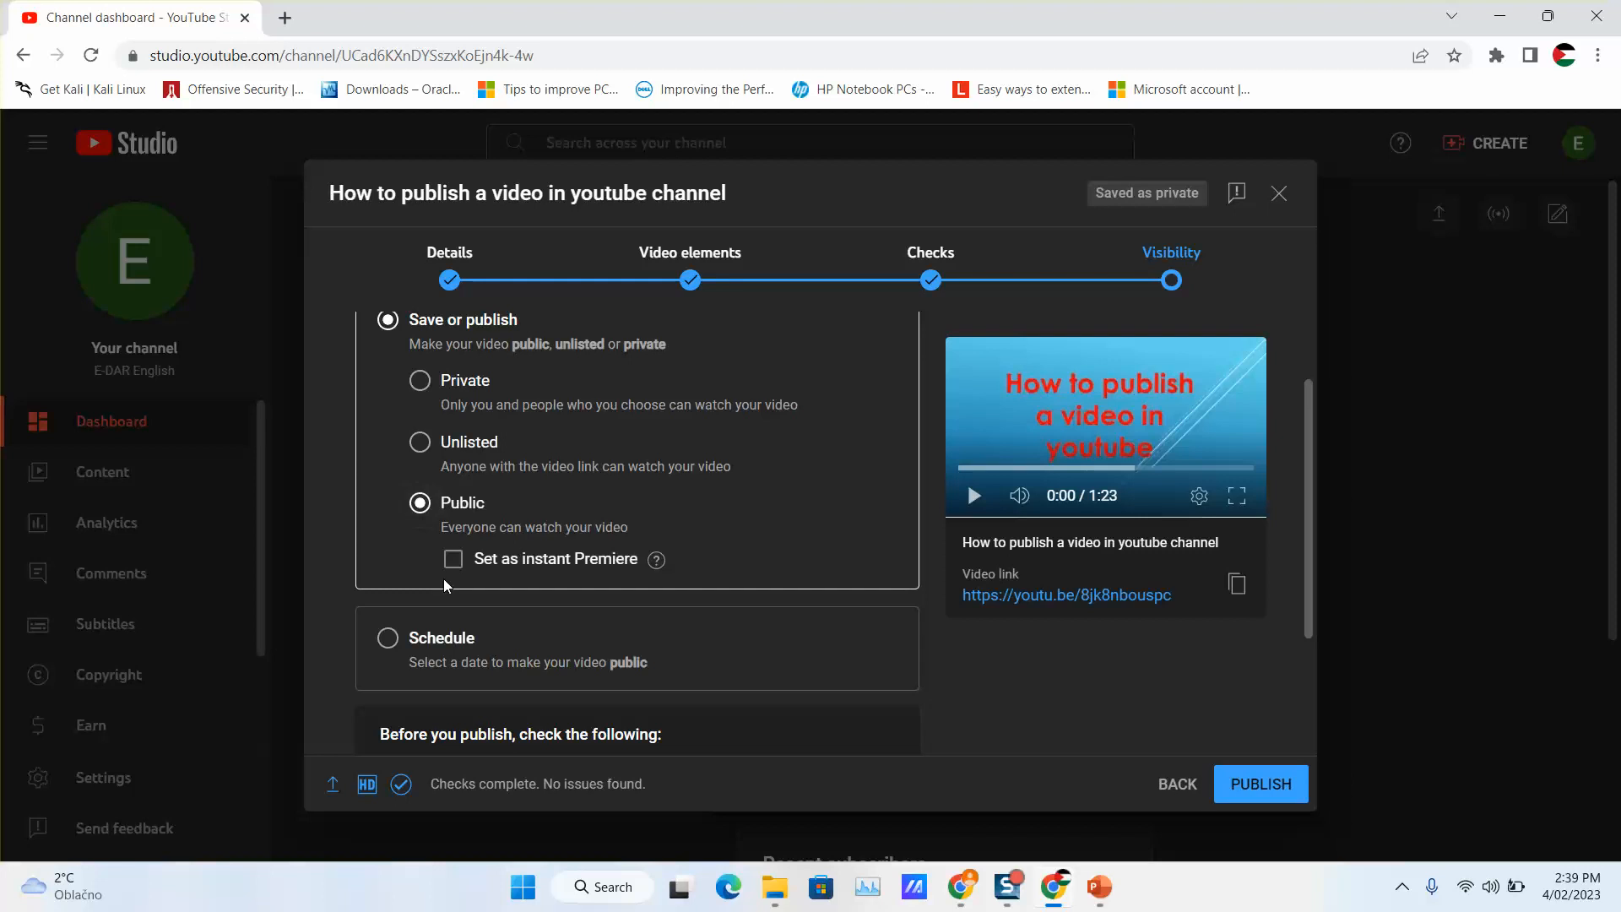
pyautogui.click(455, 563)
pyautogui.moveTo(651, 564)
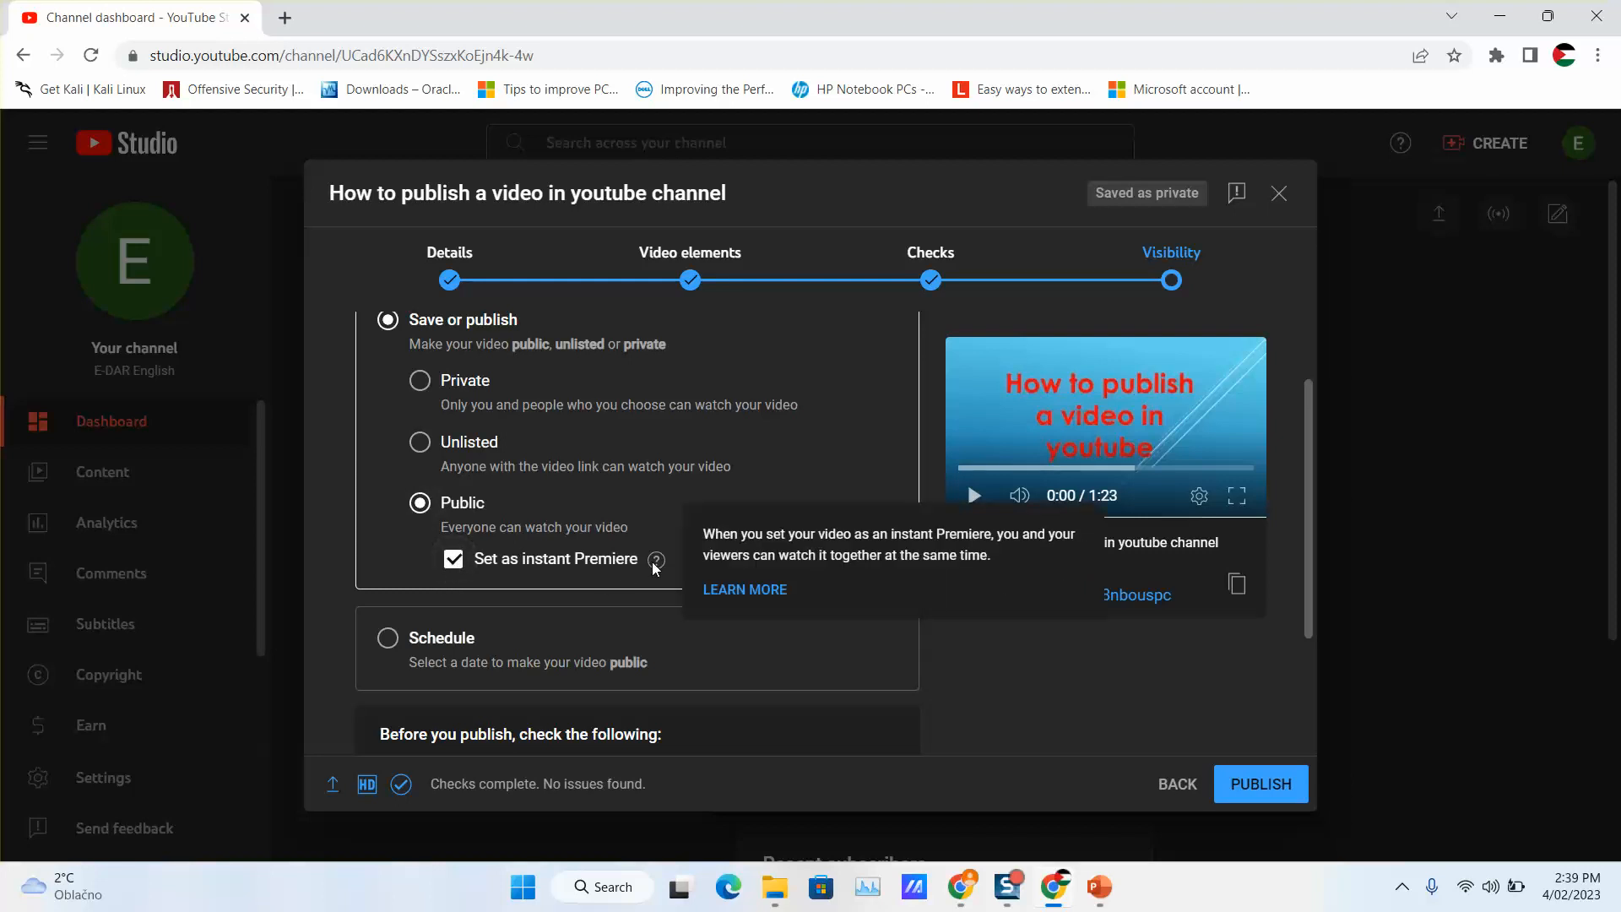
# Choose to schedule the video for 06-Feb-2023 at 3:15 pm.
pyautogui.scroll(-1, 531, 582)
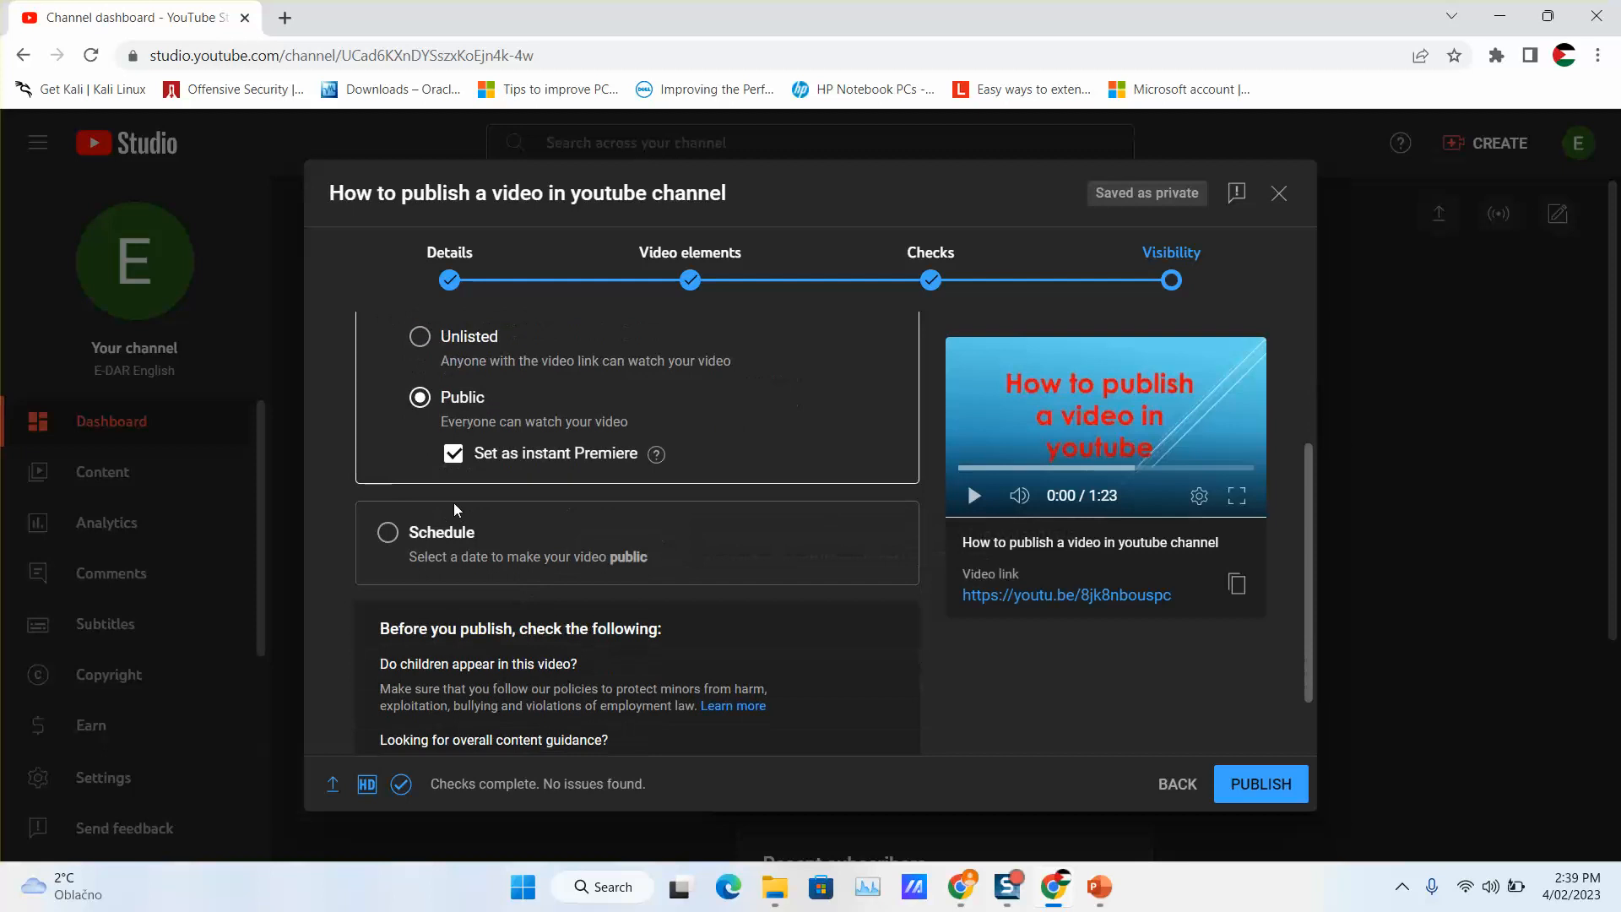
pyautogui.click(408, 536)
pyautogui.scroll(1, 469, 442)
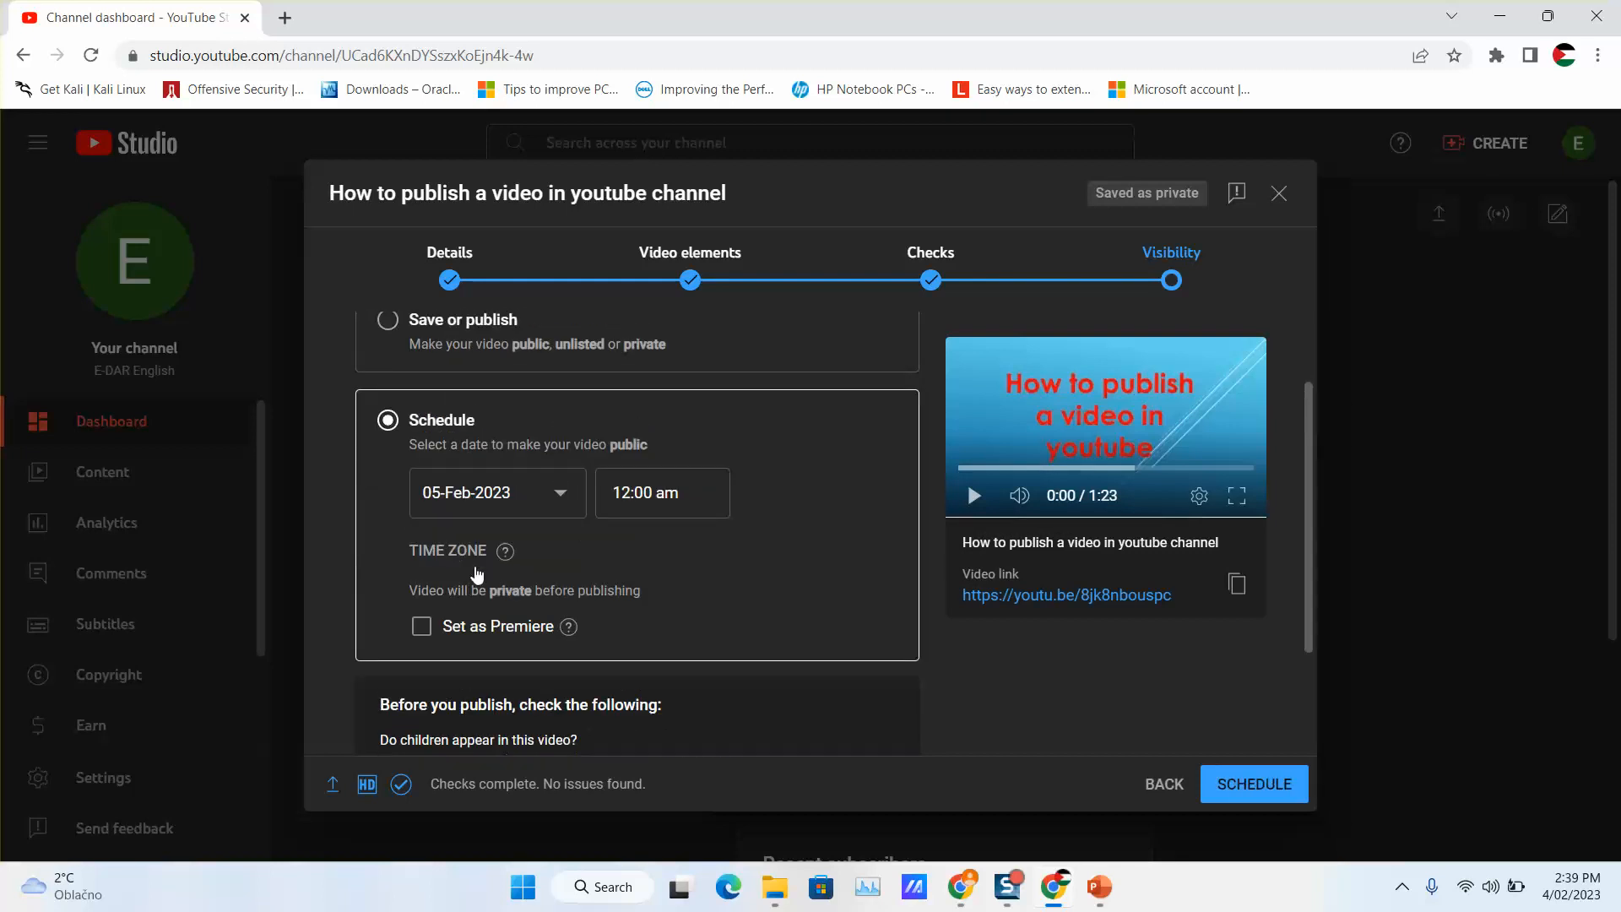
pyautogui.click(492, 494)
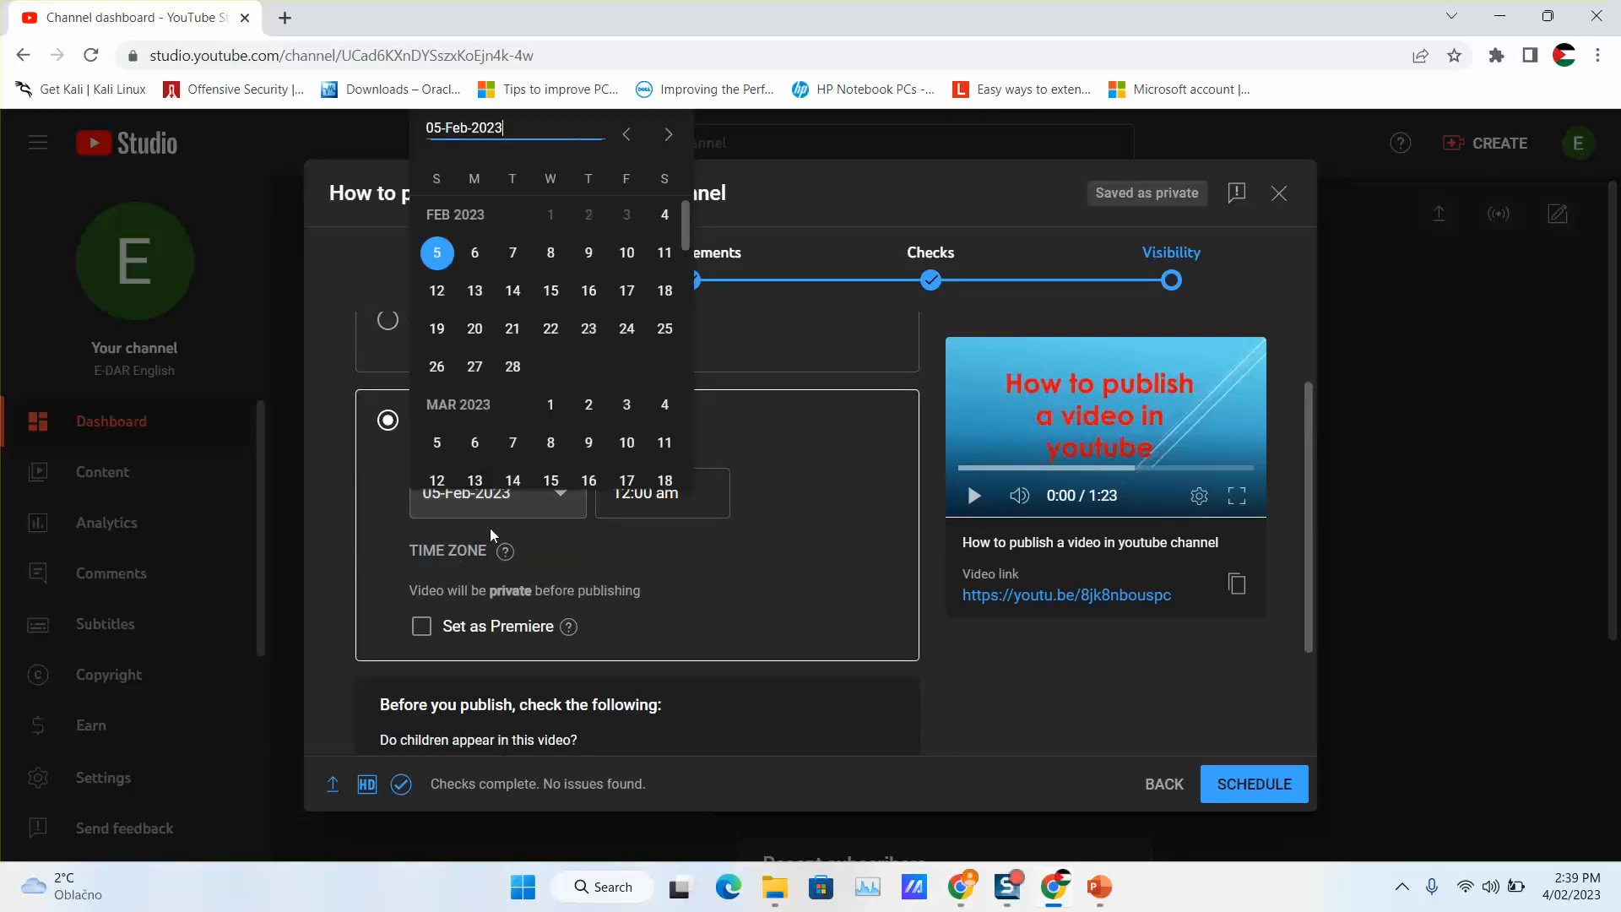
pyautogui.click(483, 262)
pyautogui.click(645, 495)
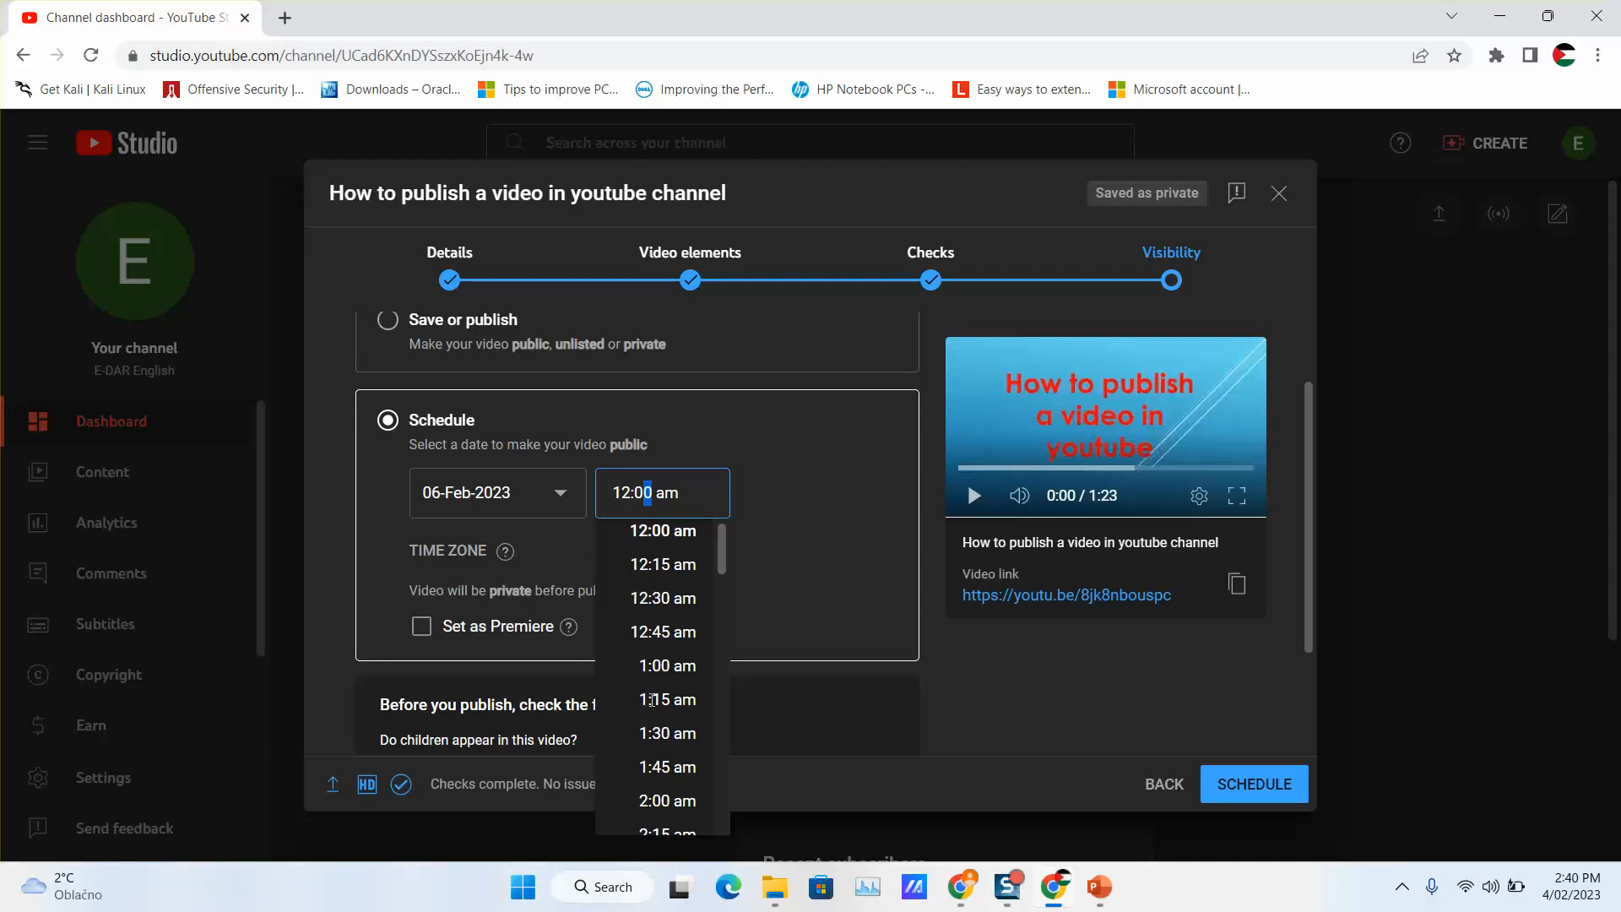
pyautogui.scroll(-5, 652, 699)
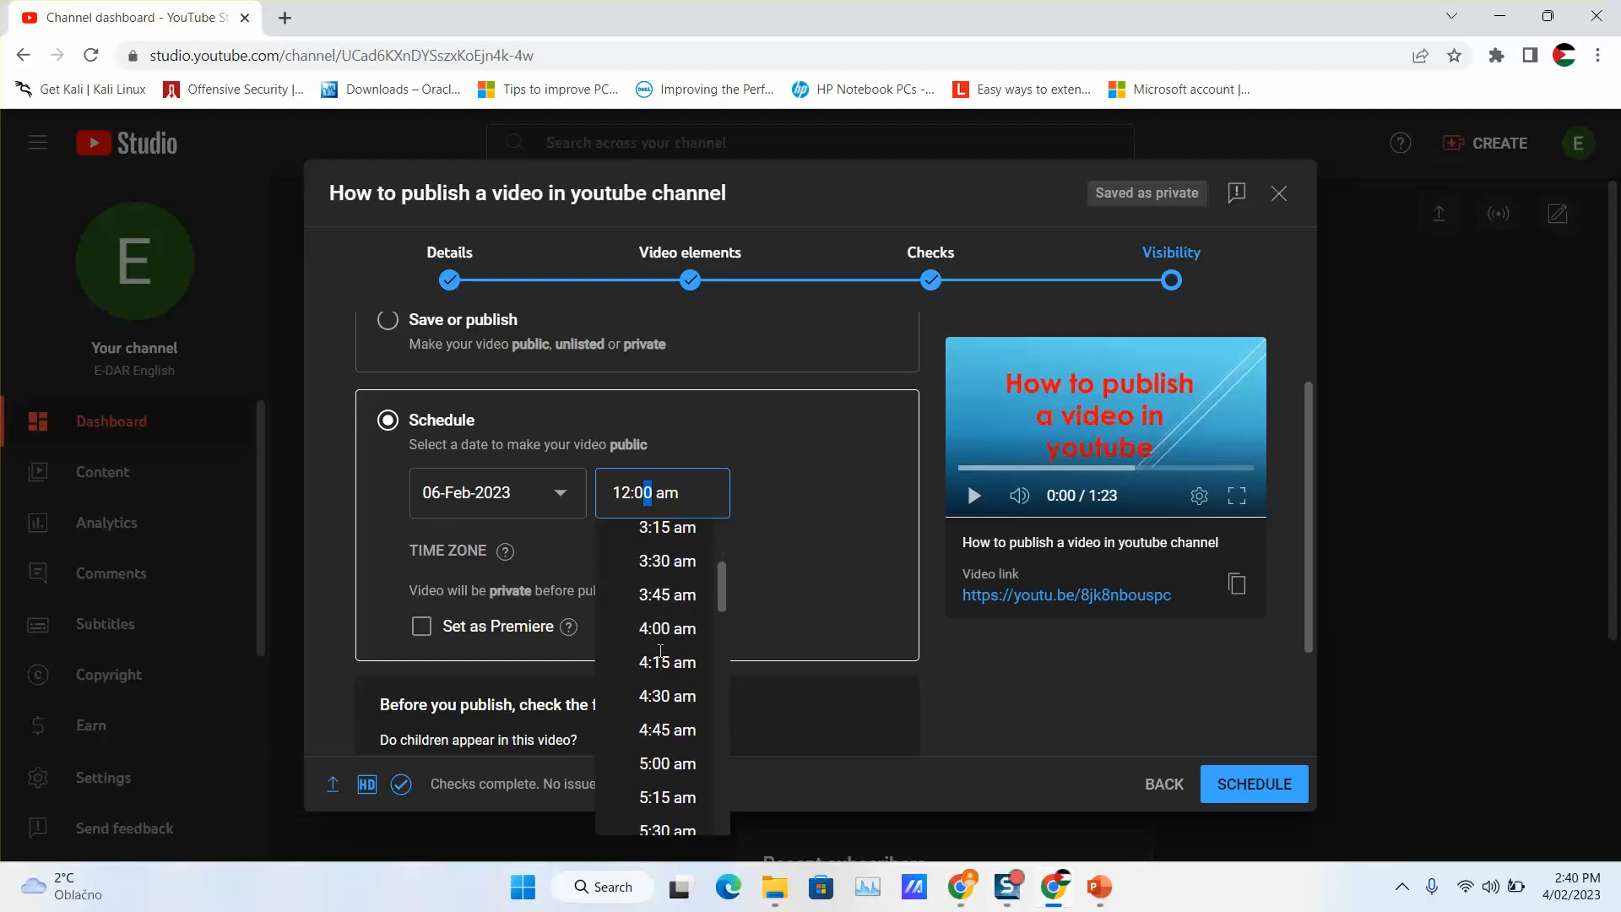
pyautogui.scroll(-3, 660, 650)
pyautogui.scroll(-6, 657, 673)
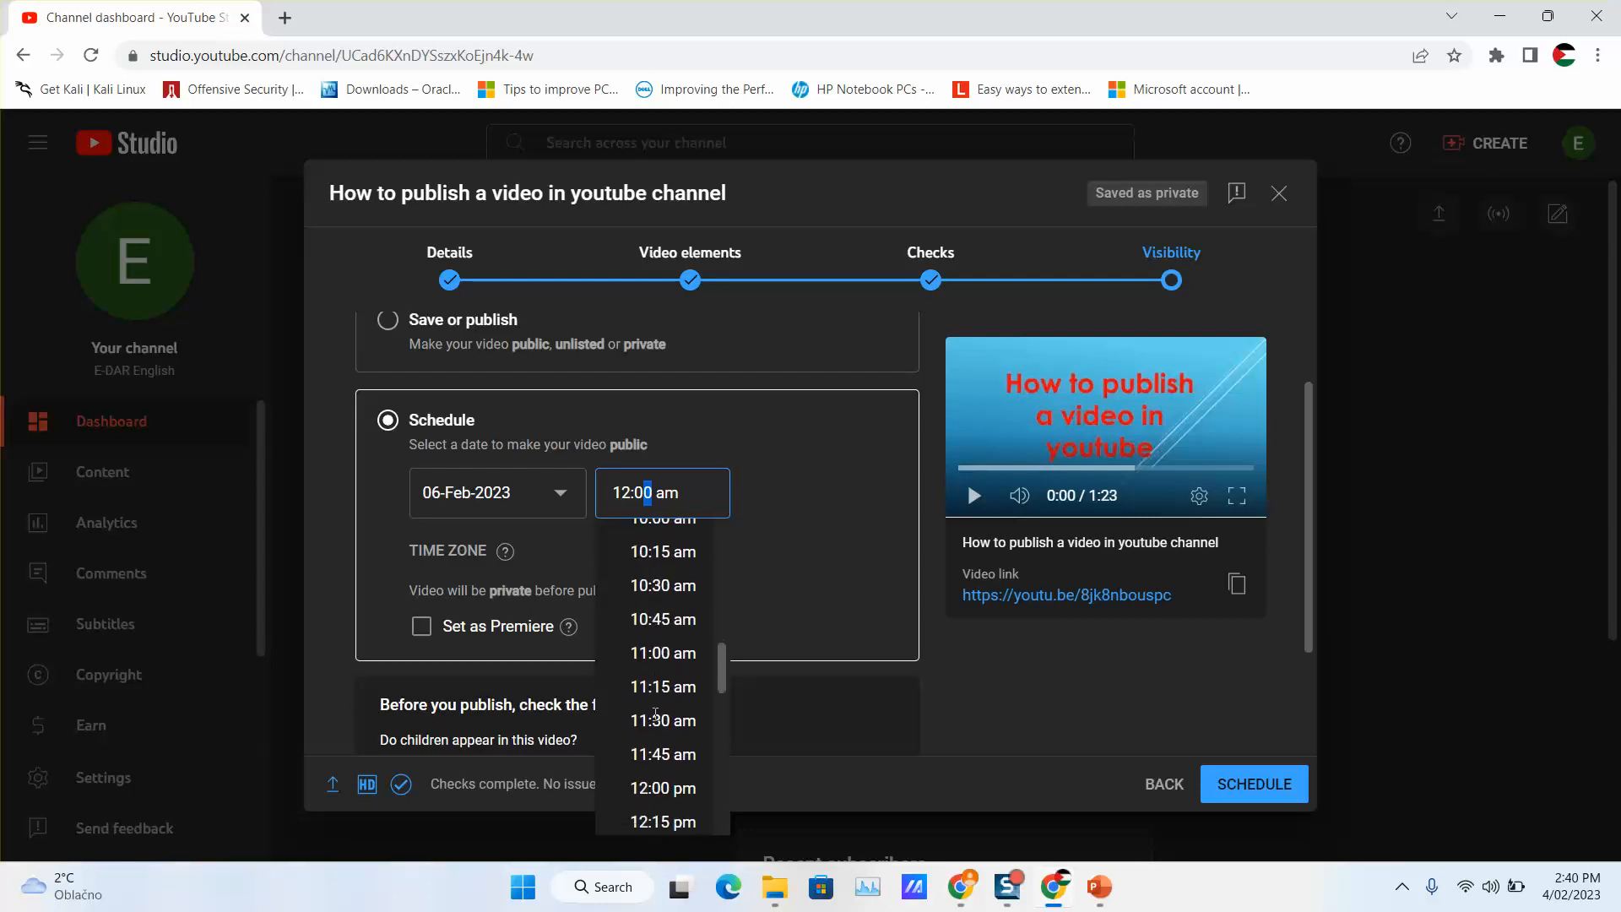
pyautogui.scroll(-5, 654, 713)
pyautogui.click(654, 700)
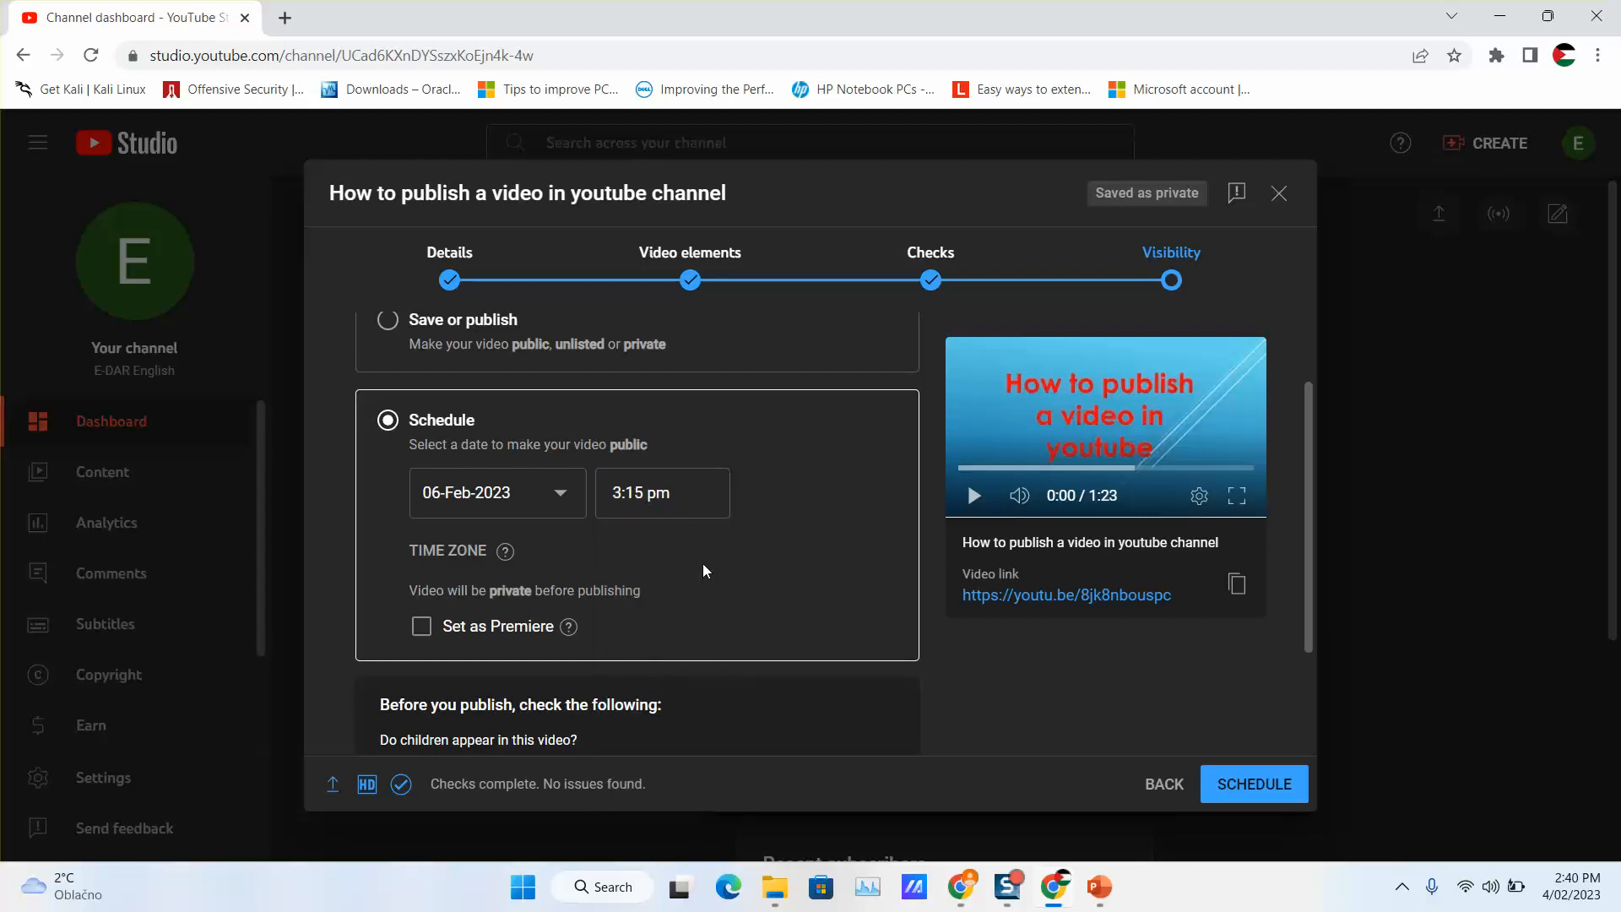
# Set the scheduled video as a Premiere and submit the schedule.
pyautogui.click(421, 625)
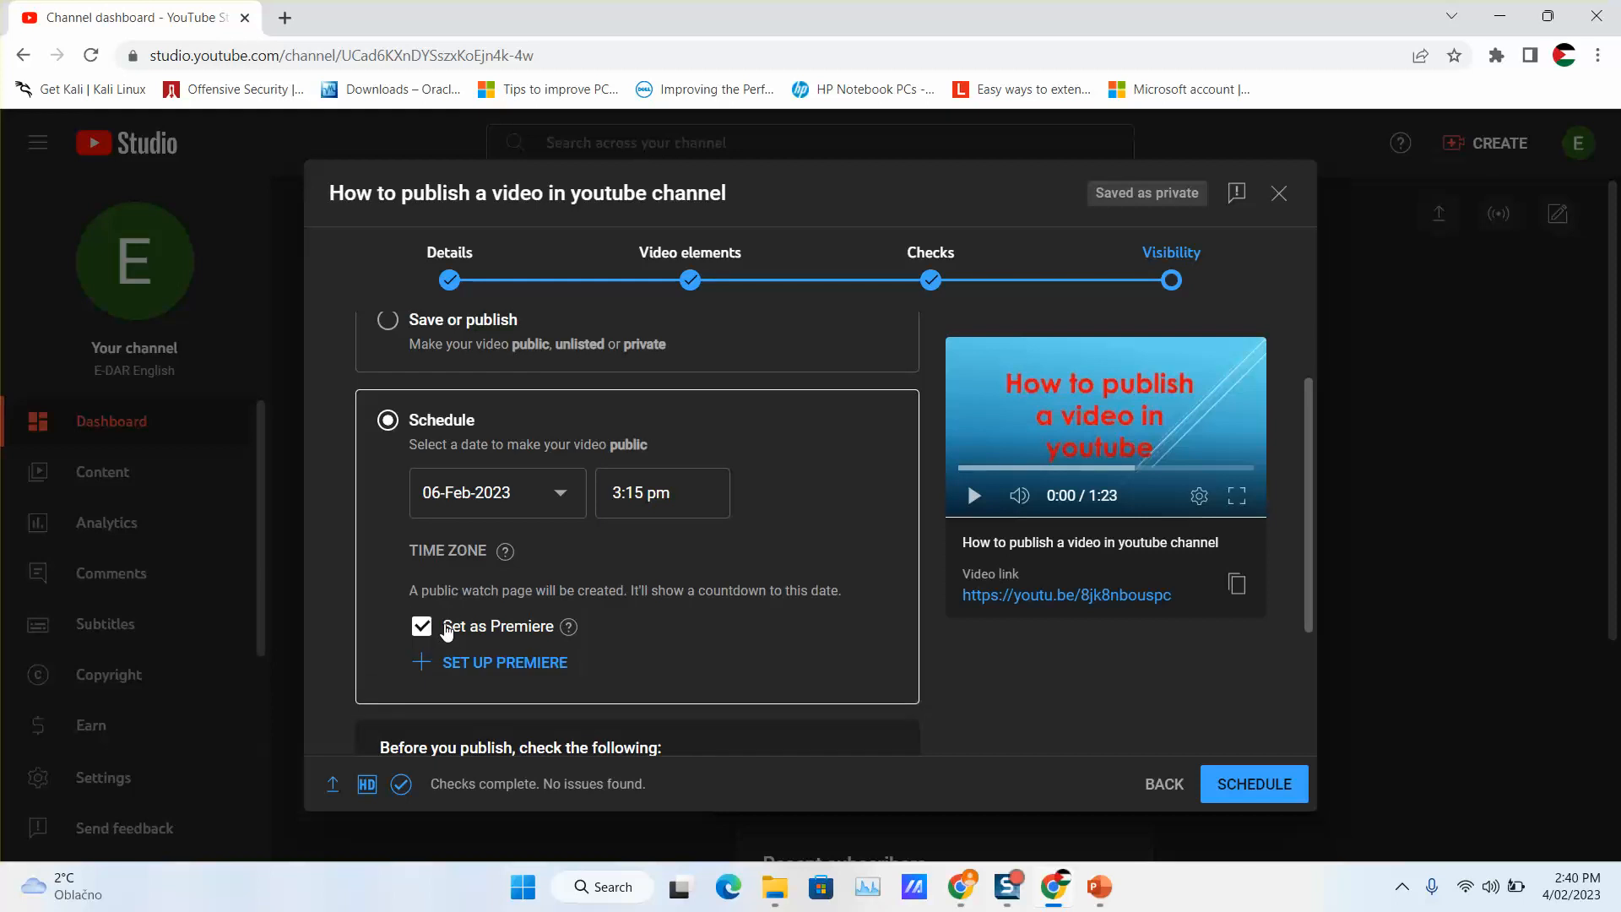
pyautogui.scroll(-3, 448, 626)
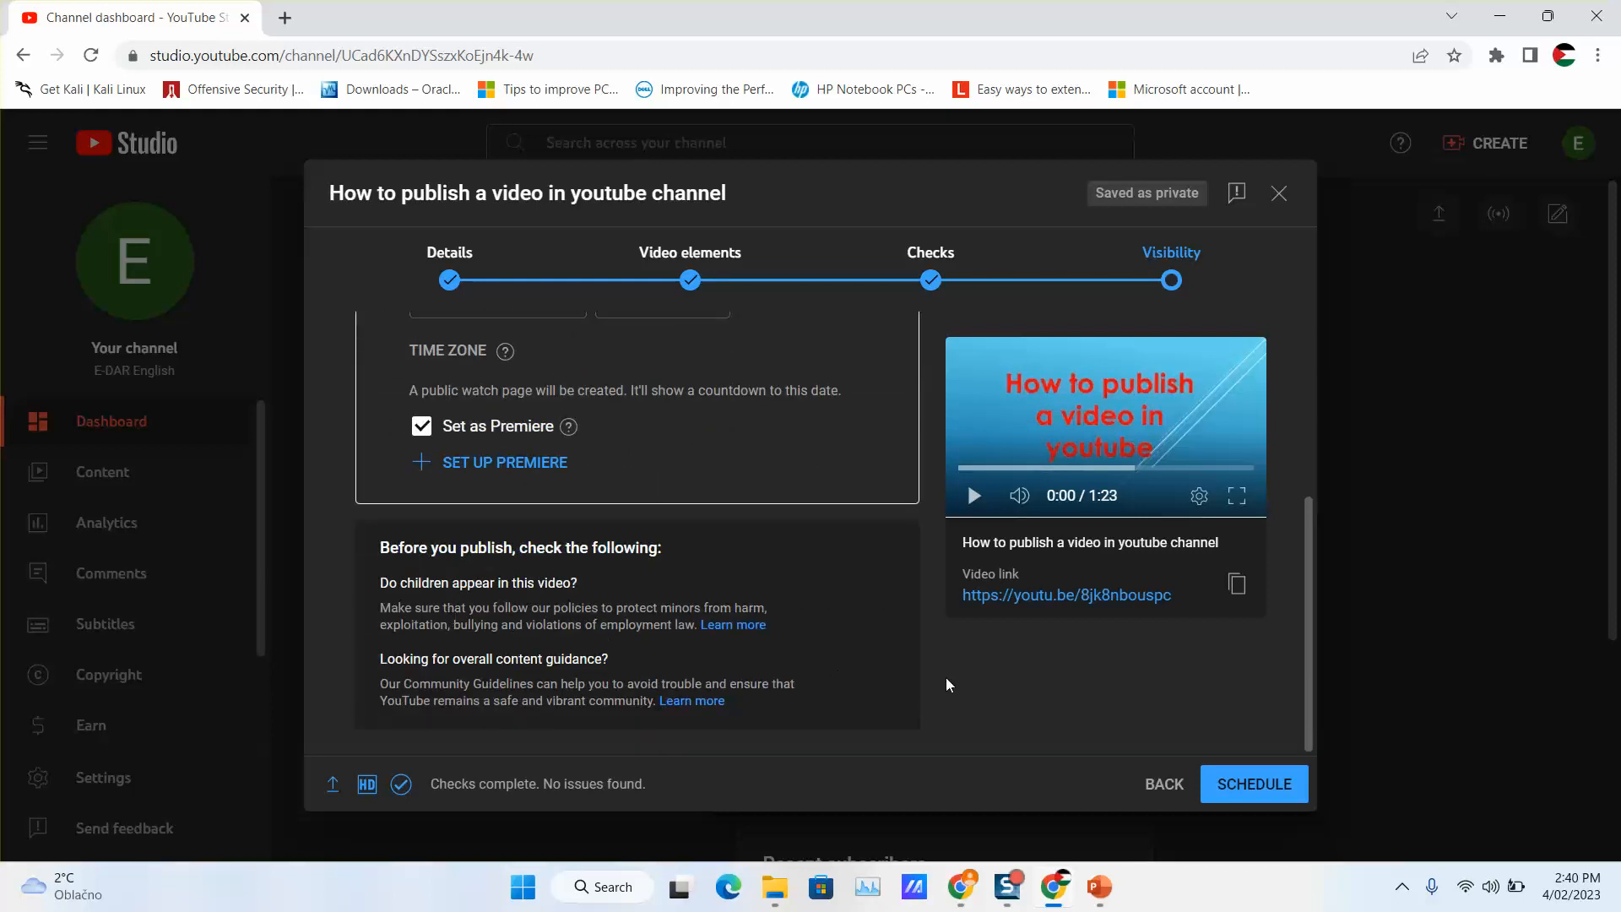
pyautogui.click(1271, 785)
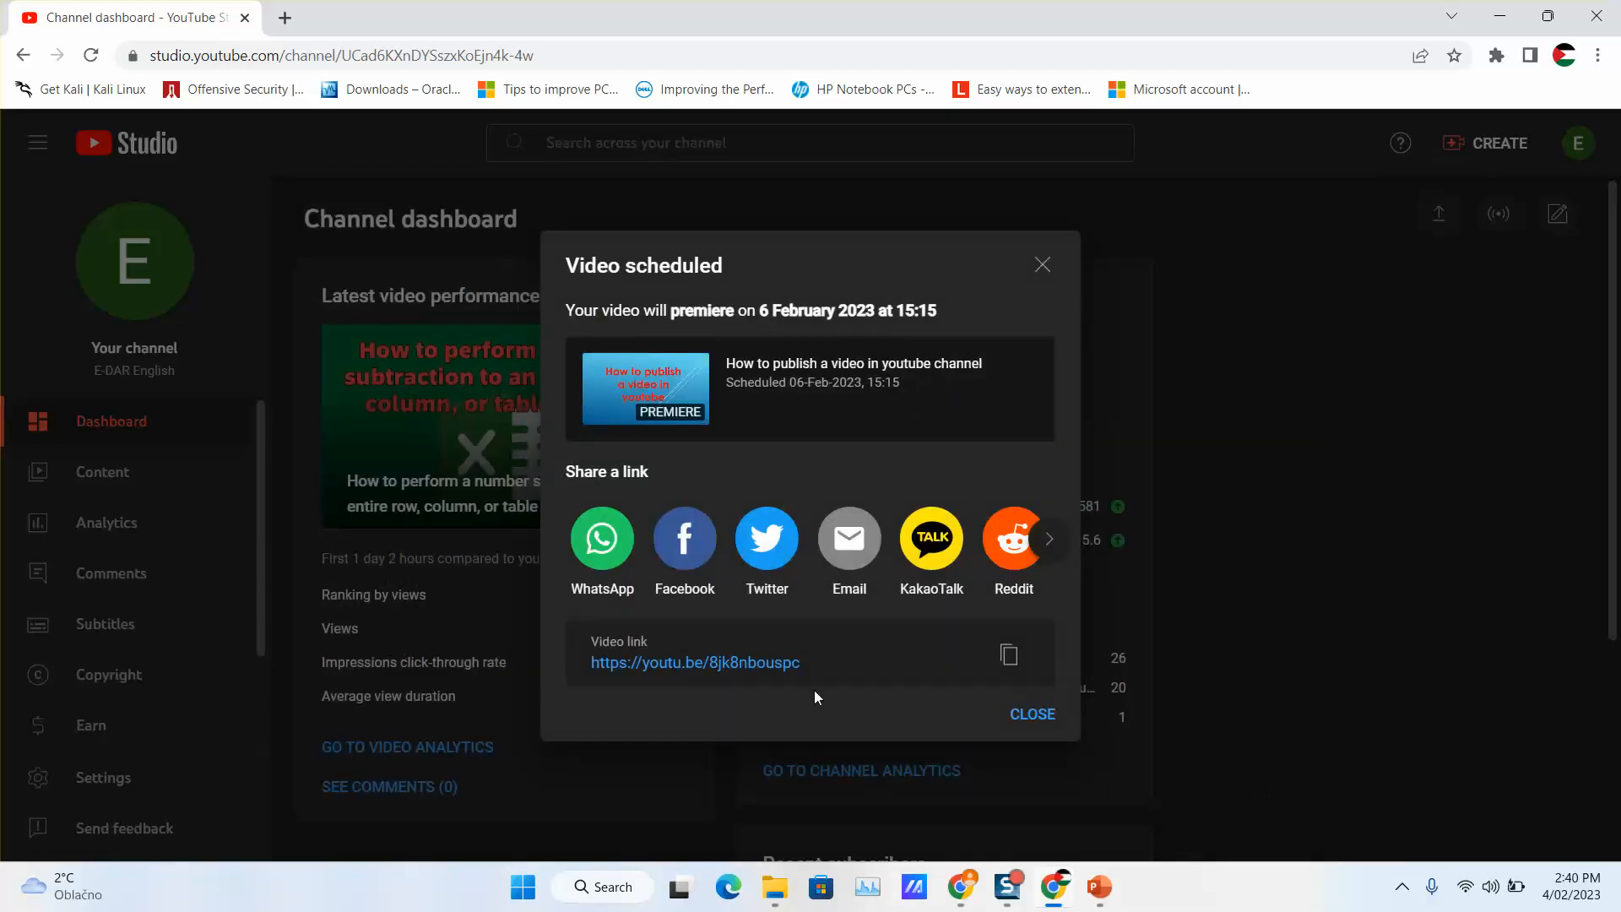
# Copy the scheduled video's link, look through the further sharing options, and close the confirmation.
pyautogui.click(1007, 656)
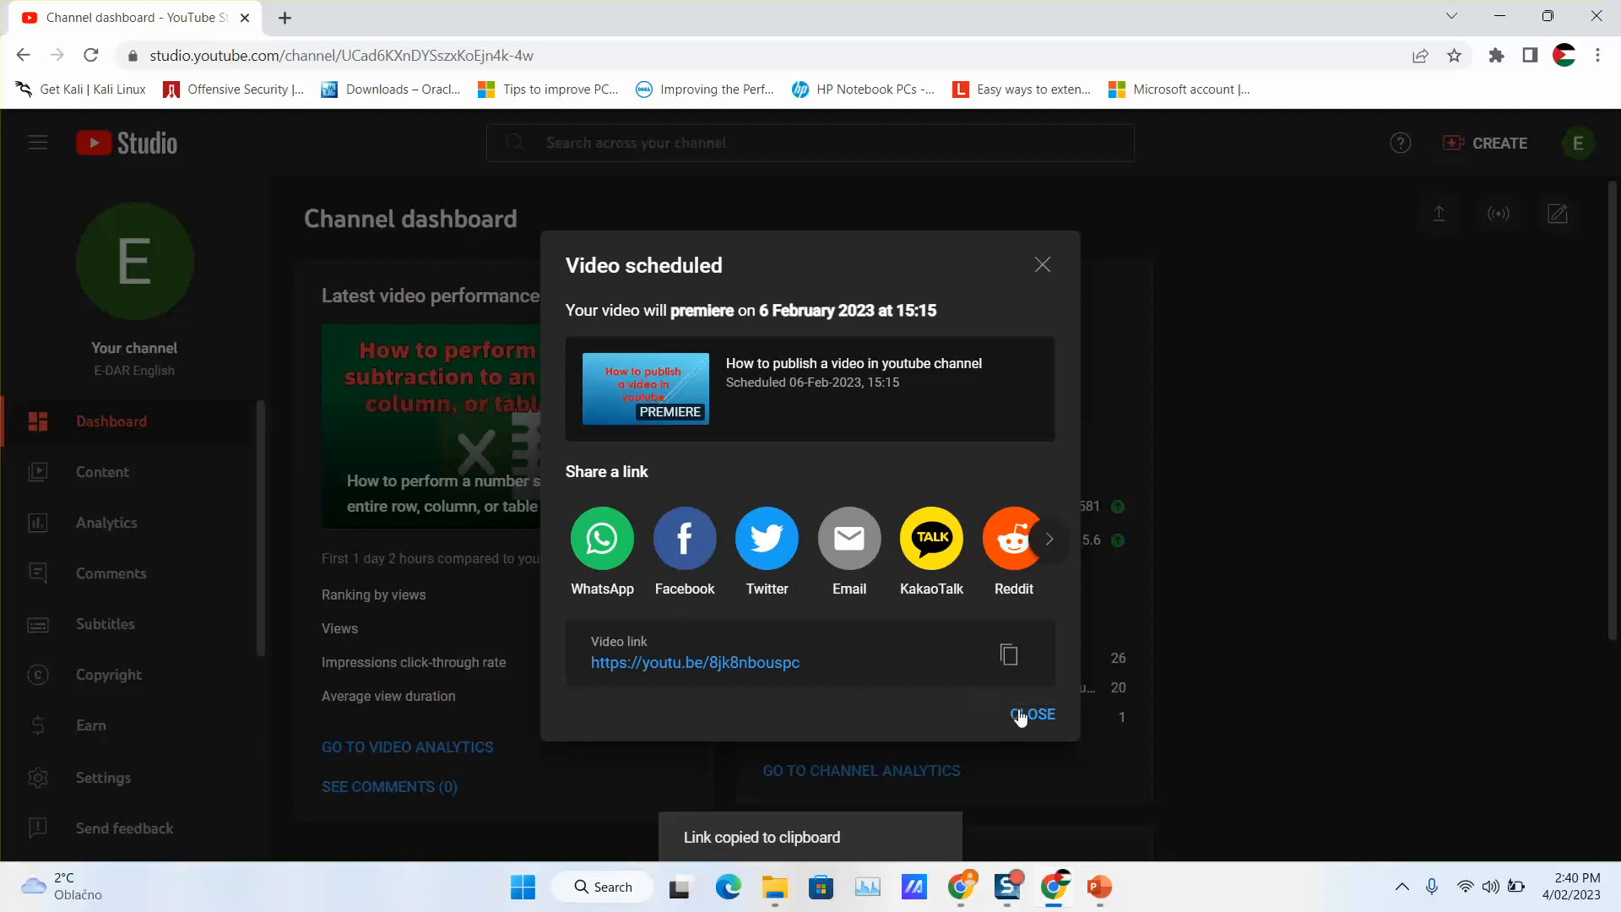
pyautogui.click(1006, 657)
pyautogui.click(1050, 541)
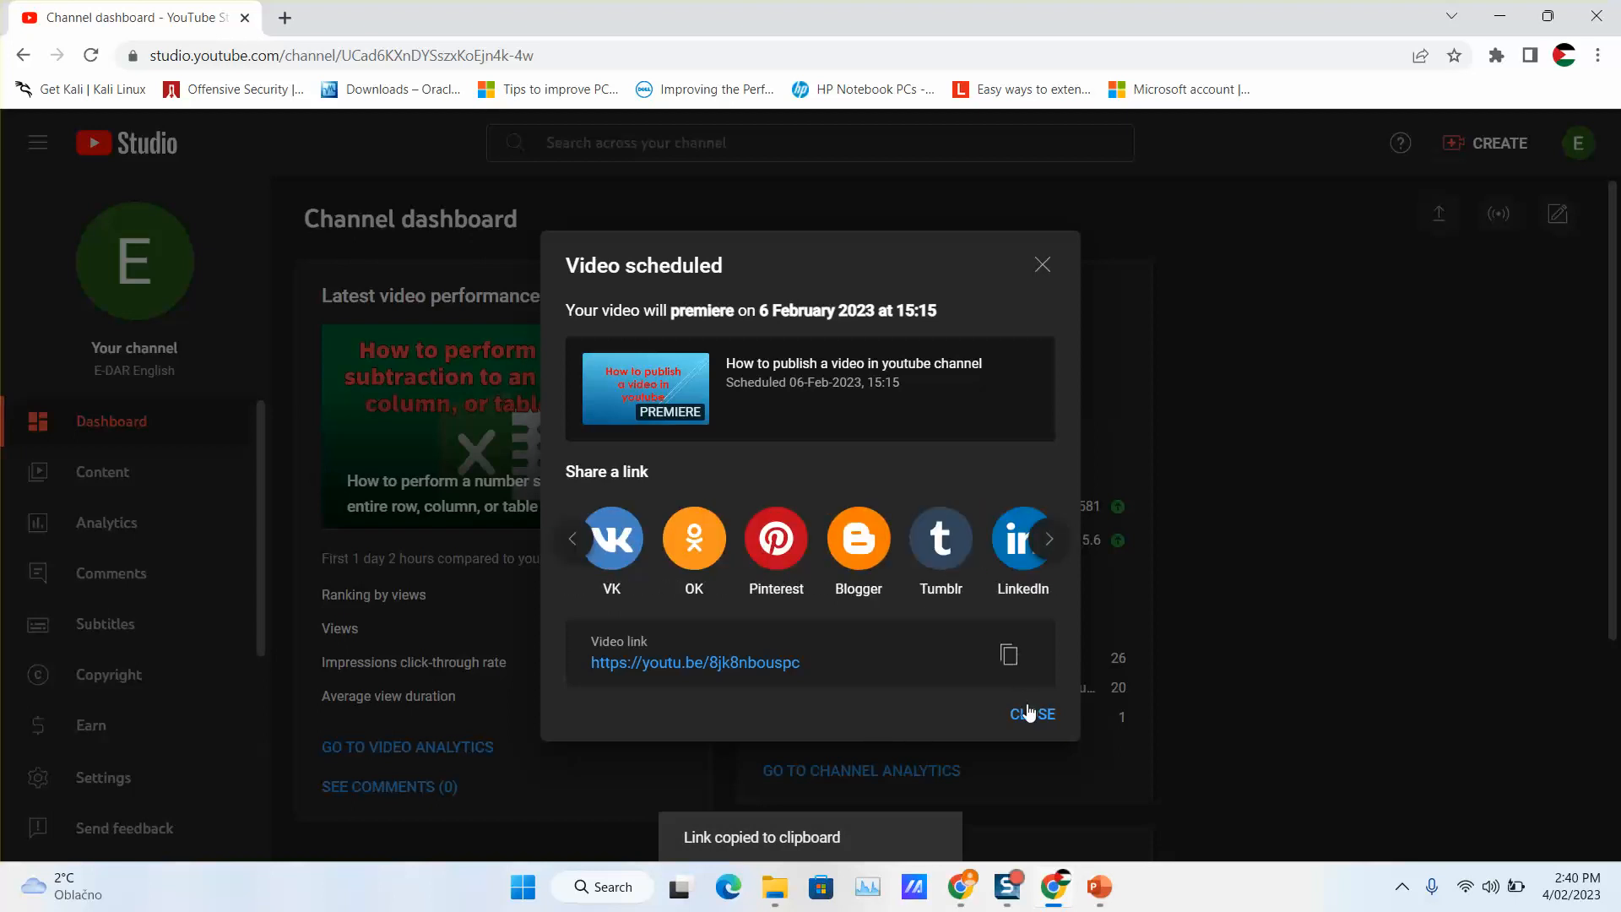
pyautogui.click(1034, 716)
# Open the channel's content list, inspect the newly scheduled video's visibility settings, and close them without changes.
pyautogui.click(167, 488)
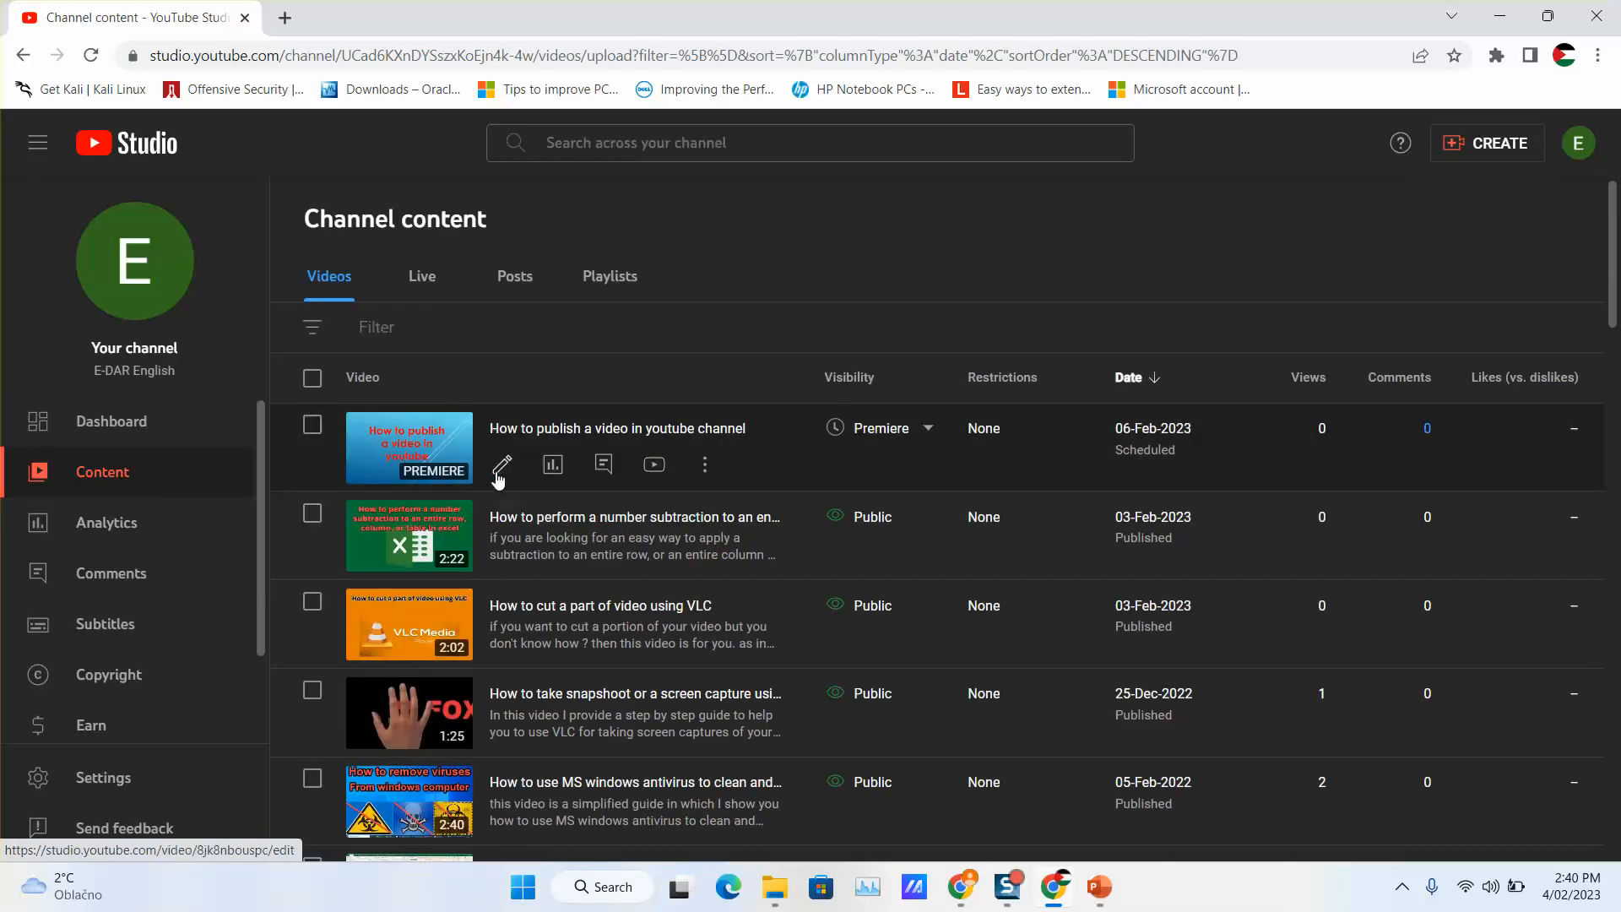
pyautogui.moveTo(932, 437)
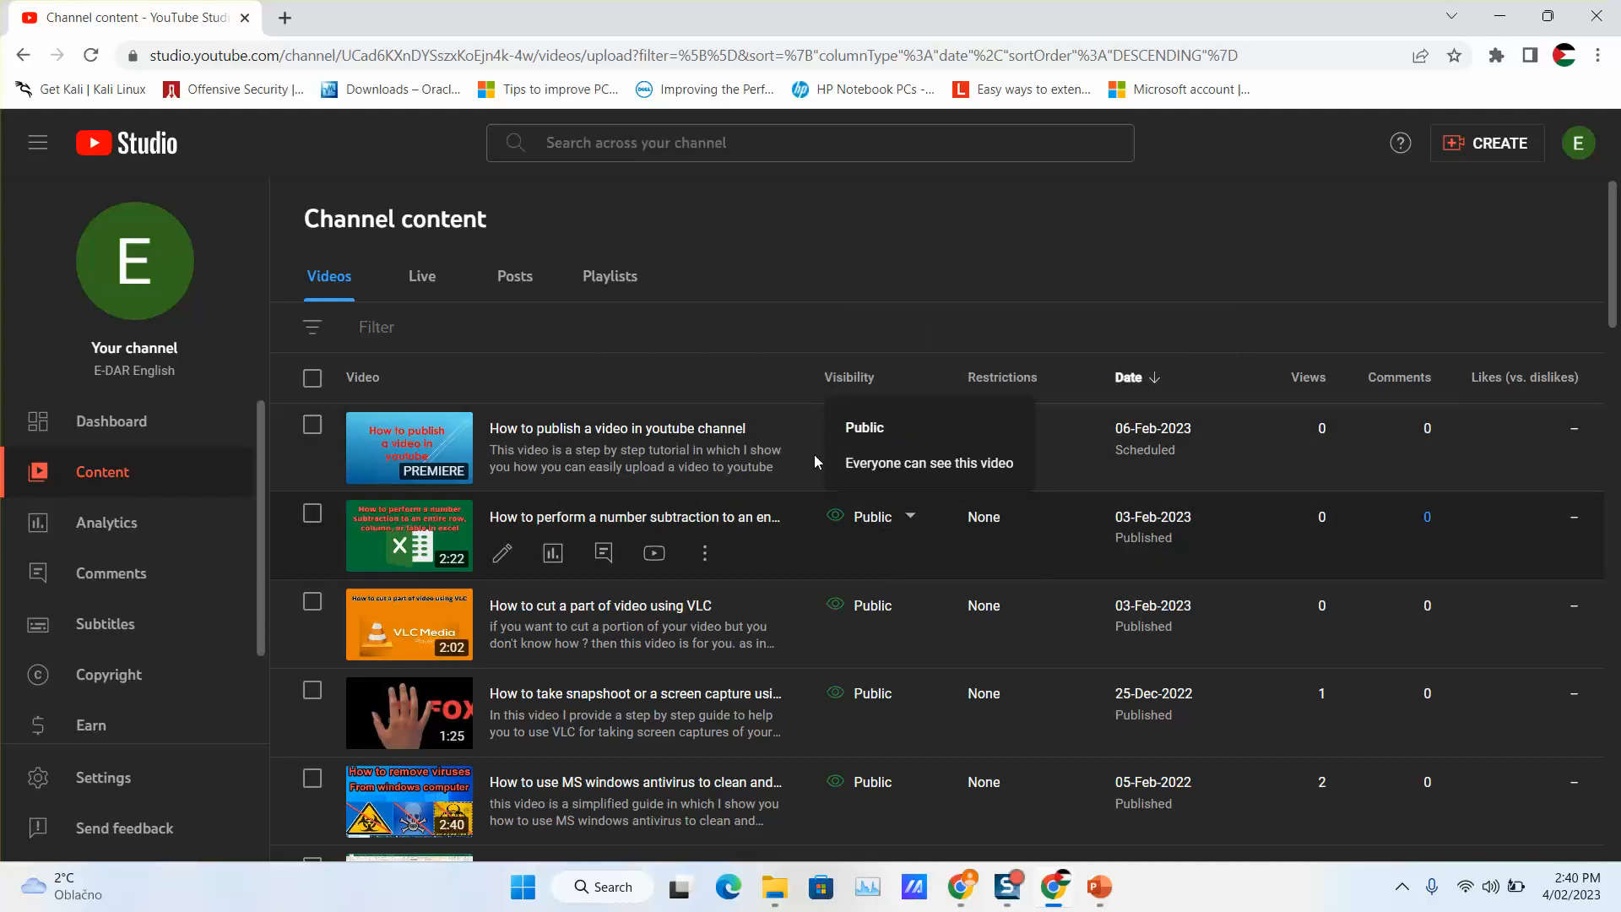
pyautogui.click(930, 432)
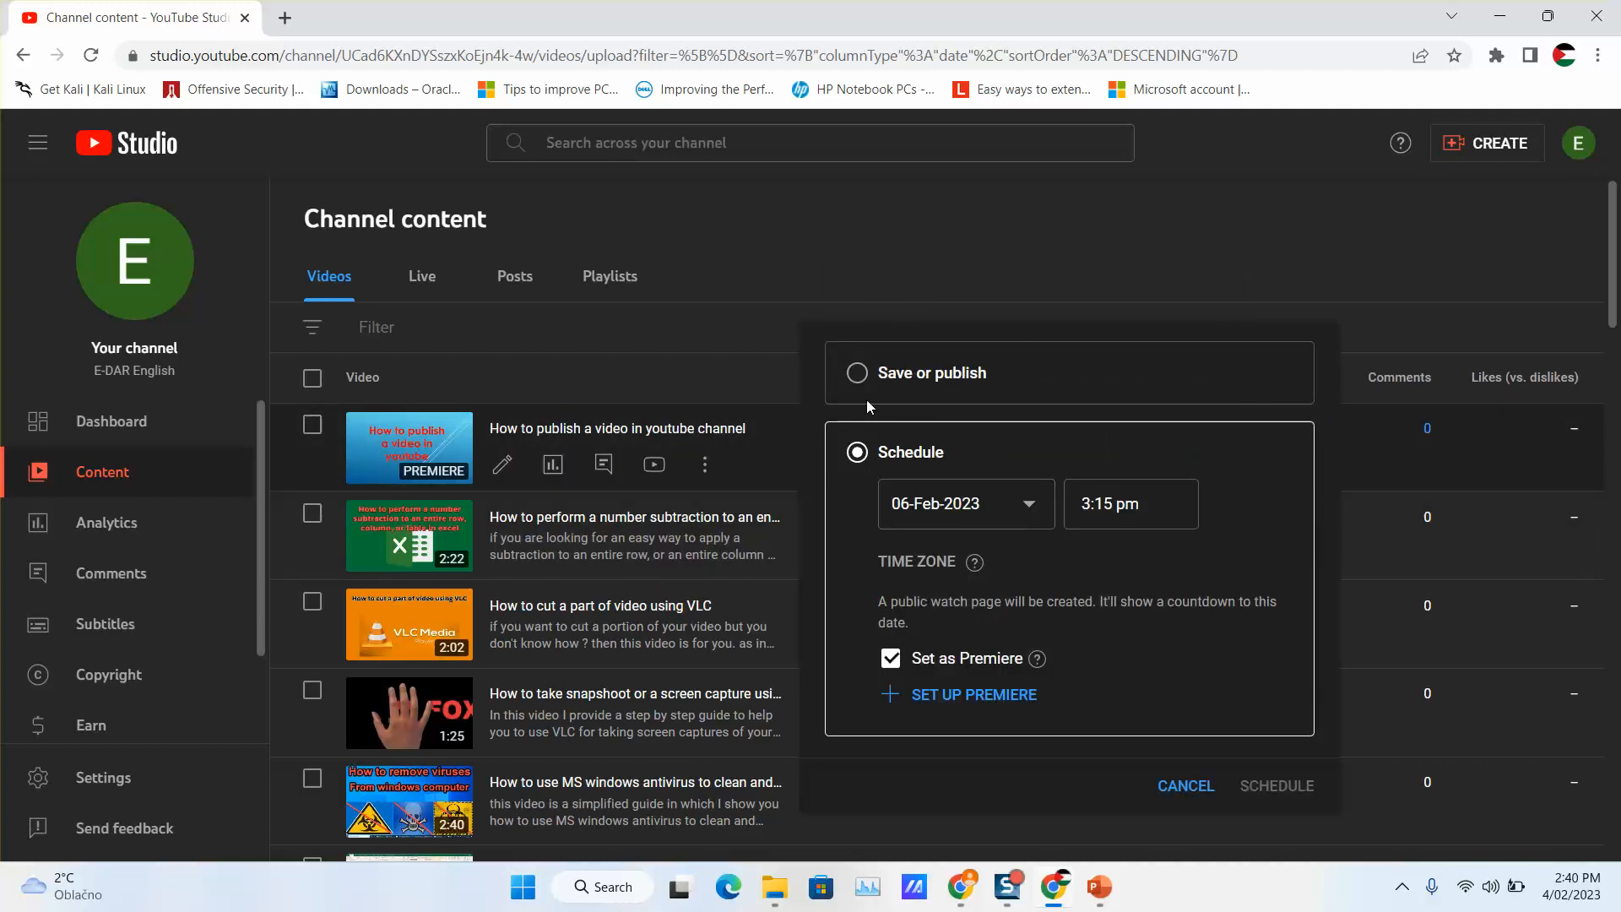
pyautogui.click(754, 259)
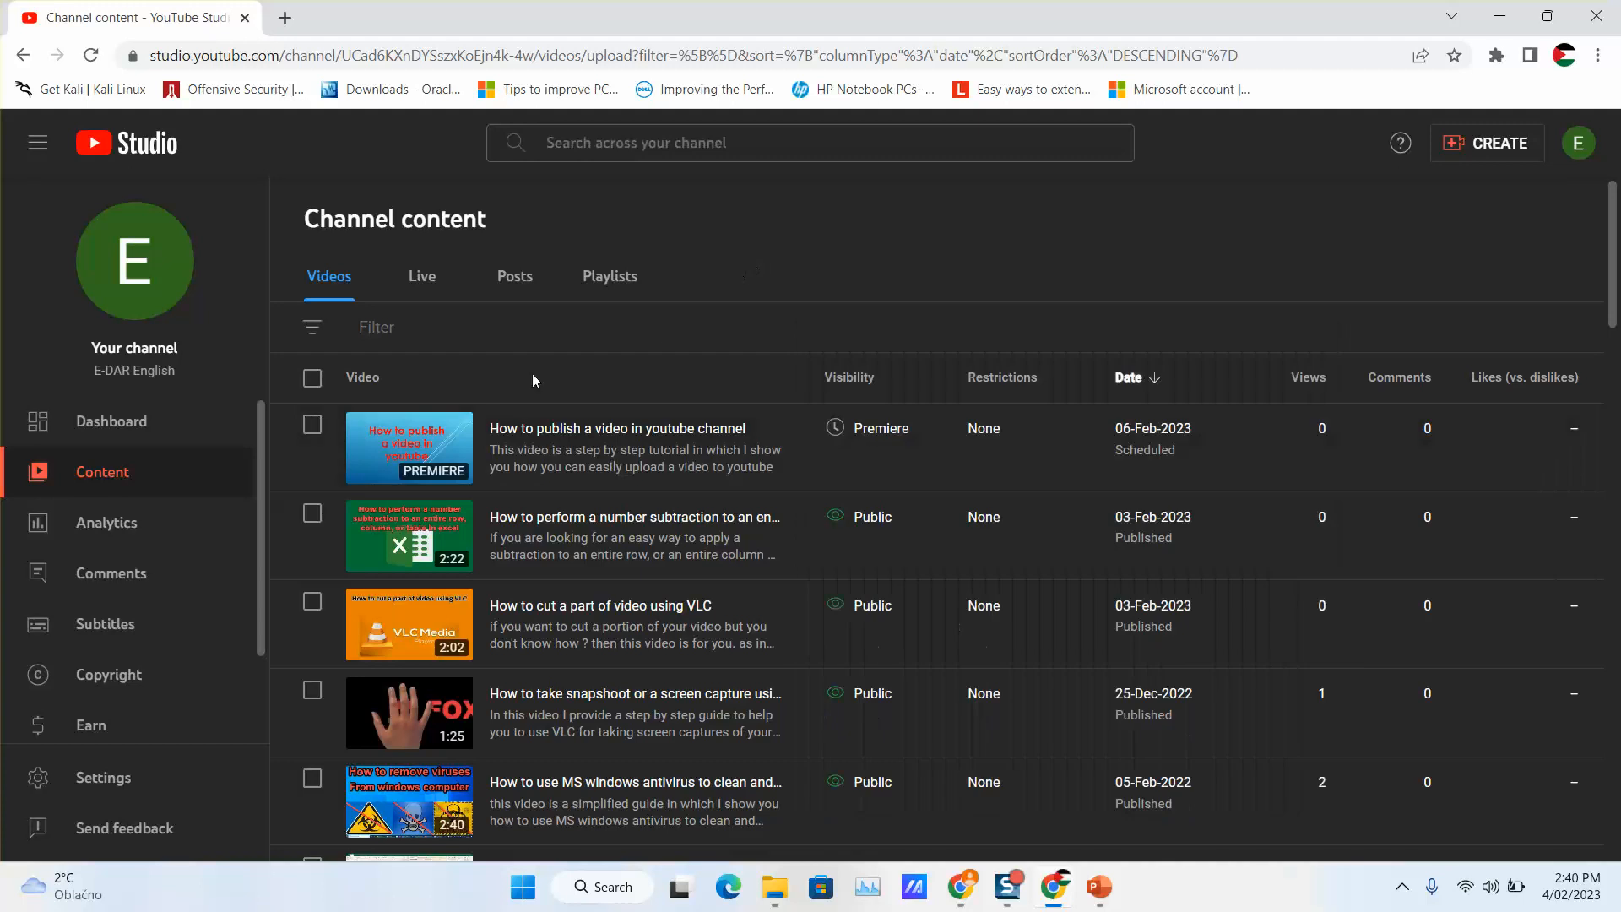
# Open the details of the video "How to publish a video in youtube channel", inspect its visibility schedule, and return to the channel content list.
pyautogui.click(312, 424)
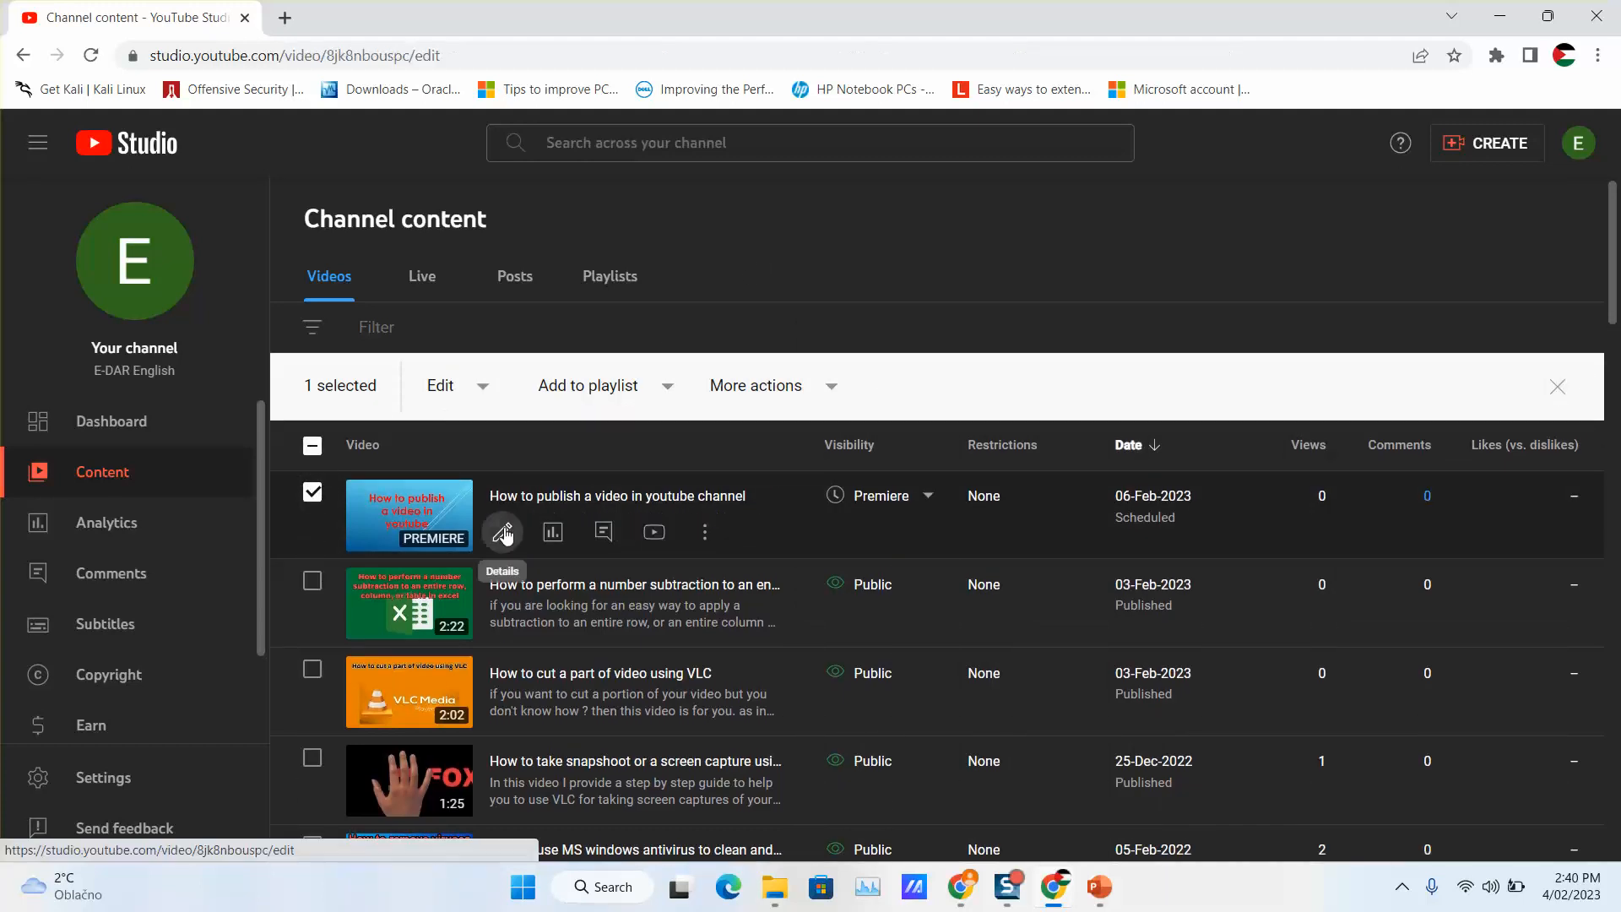
pyautogui.click(504, 526)
pyautogui.scroll(-2, 1202, 625)
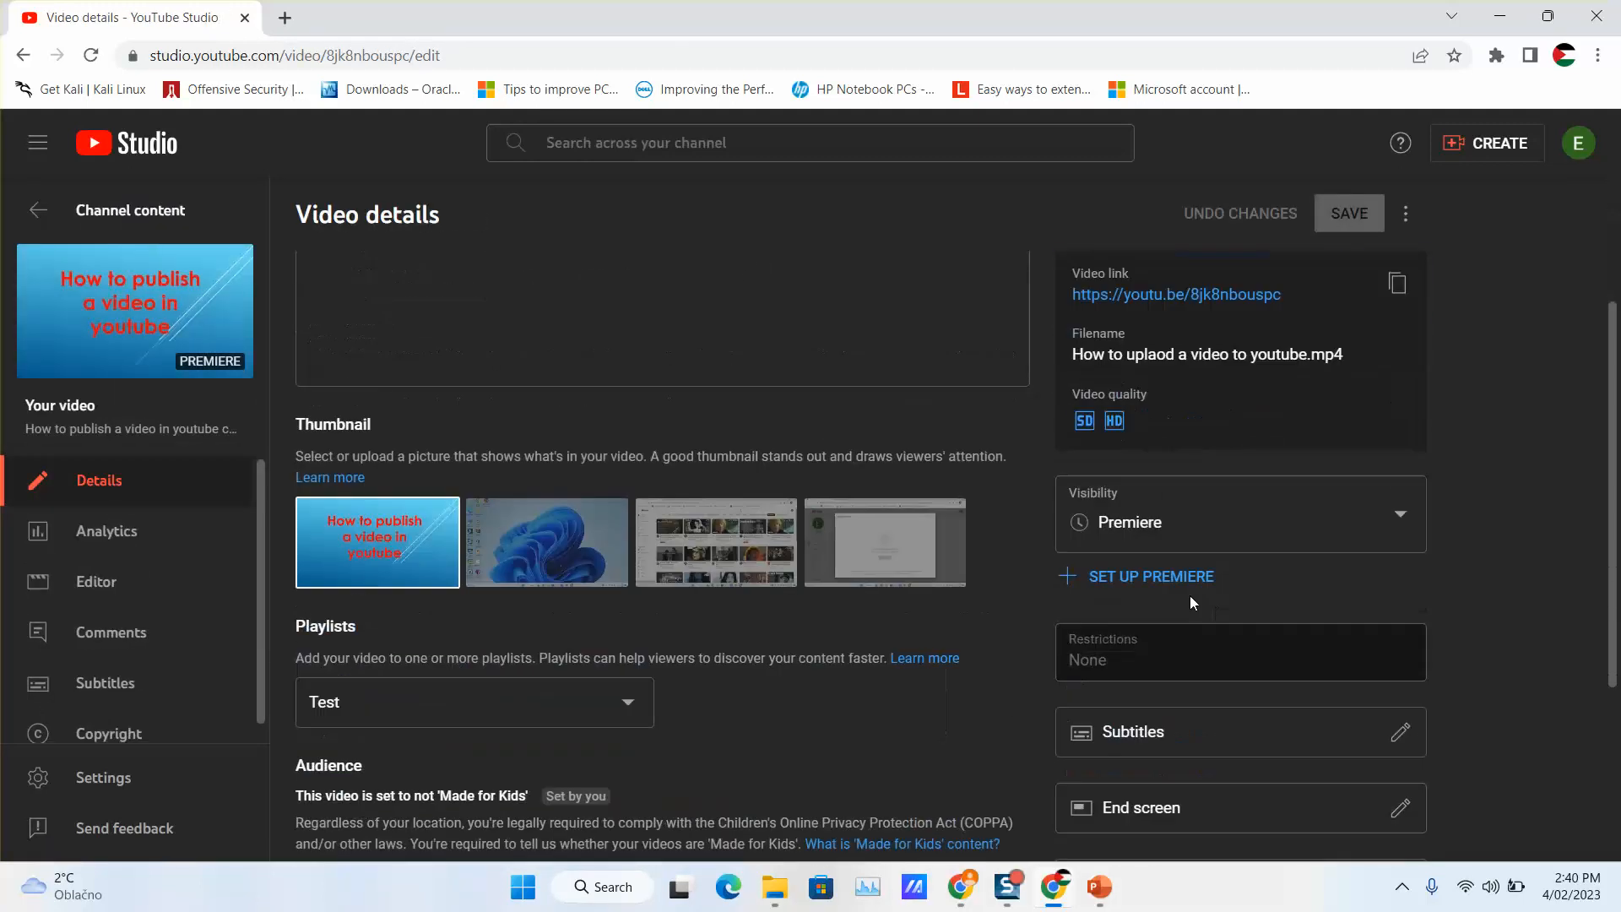
pyautogui.click(1164, 504)
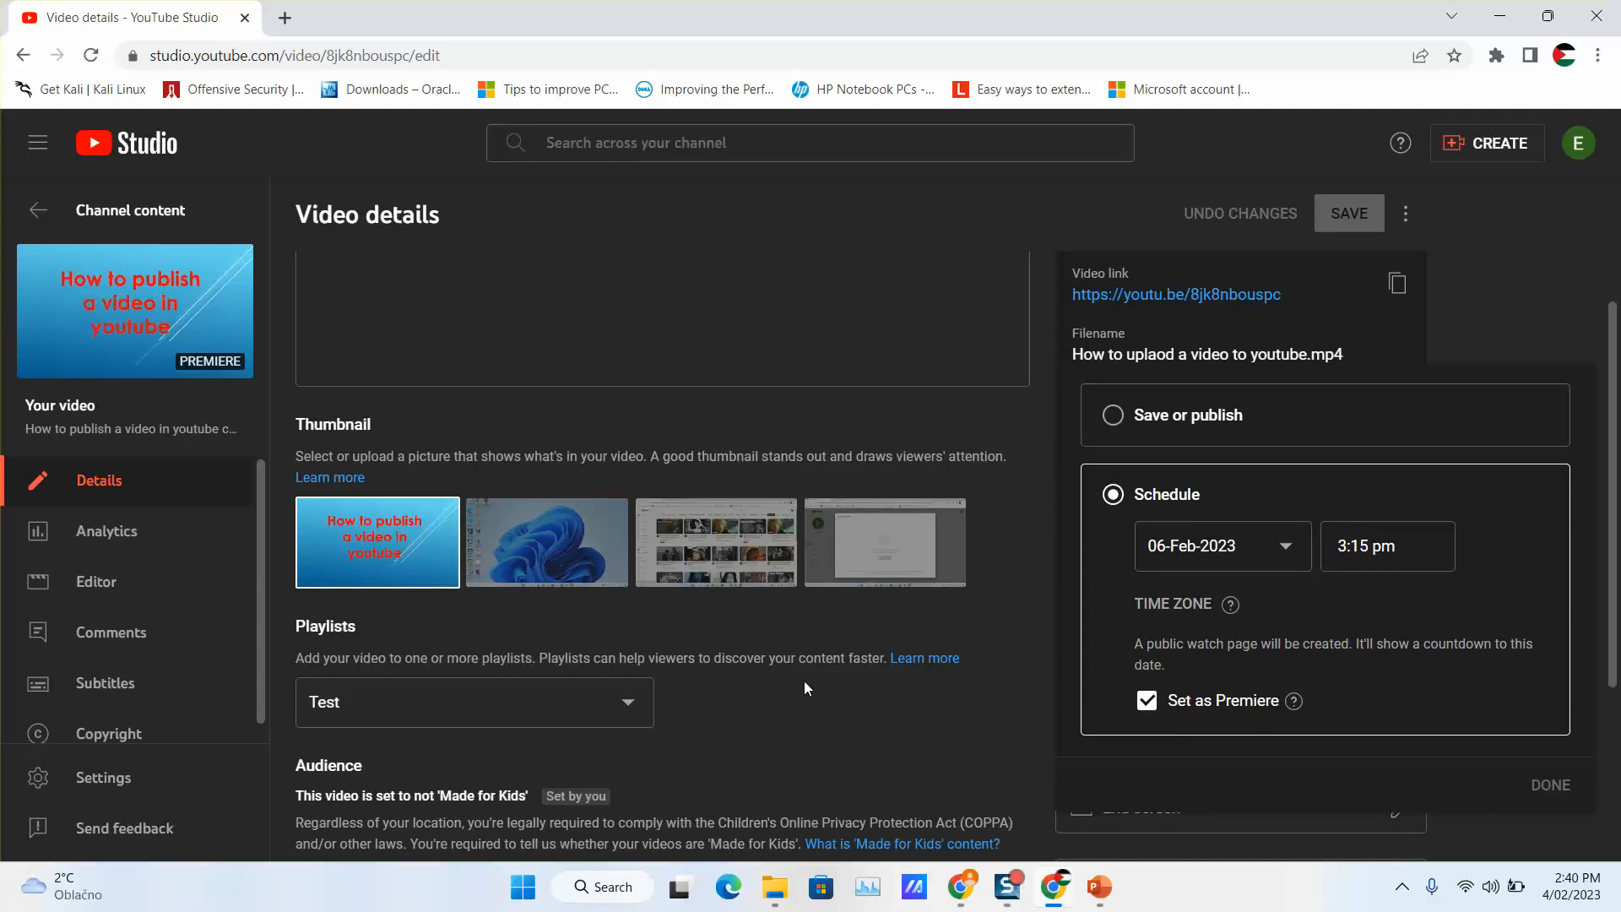
pyautogui.click(88, 489)
pyautogui.click(52, 224)
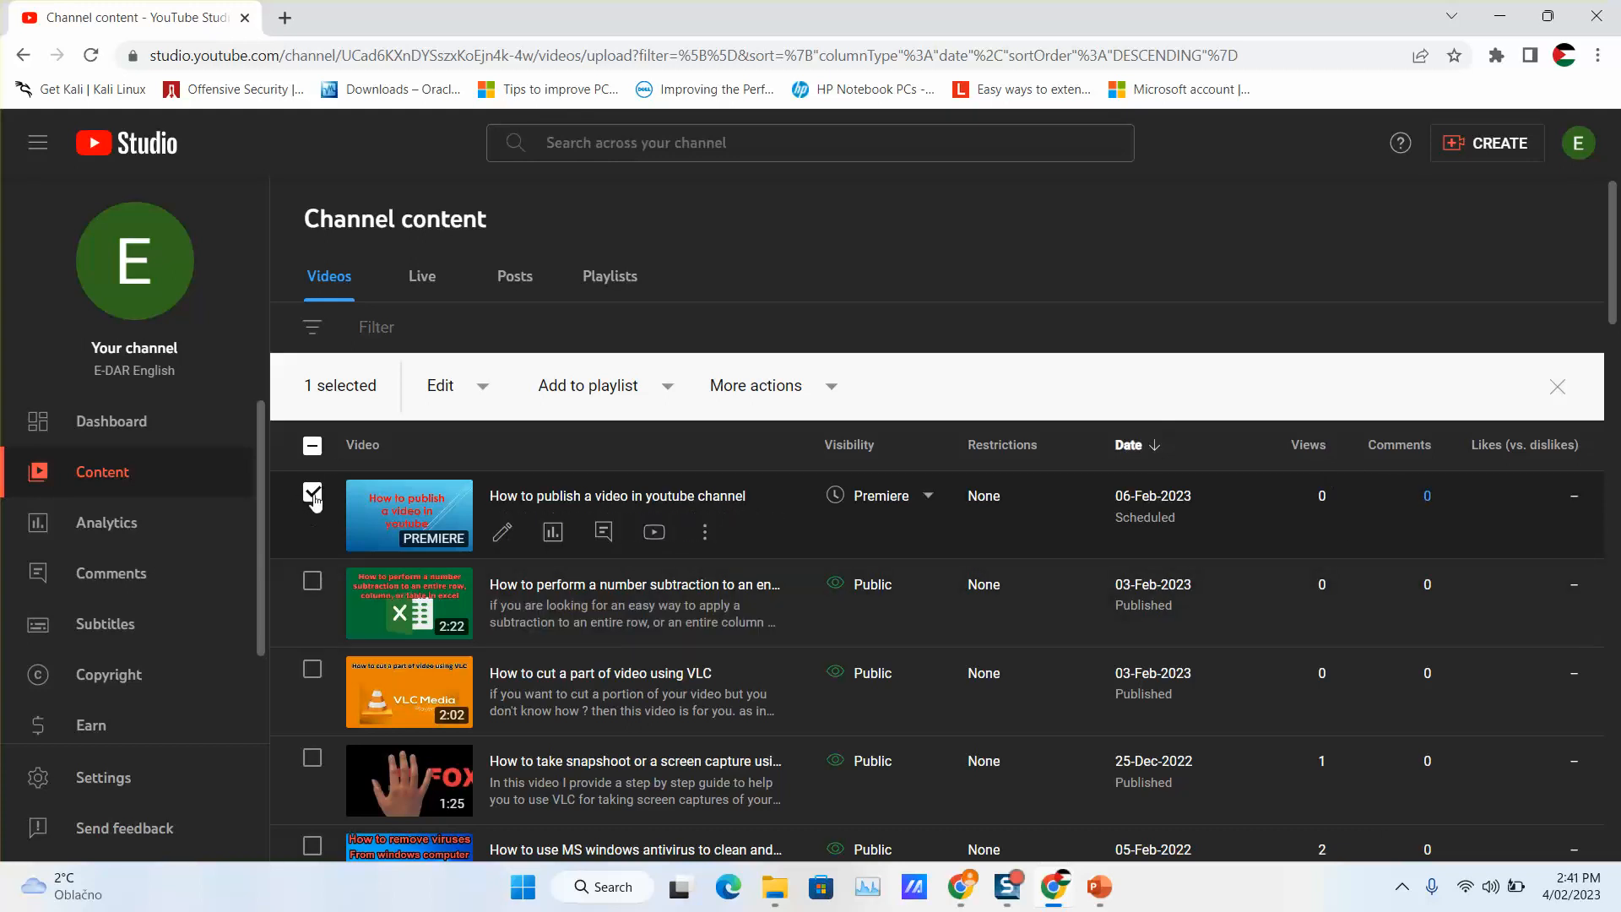
# Permanently delete the selected Premiere video "How to publish a video in youtube channel", acknowledging that deletion cannot be undone.
pyautogui.click(460, 397)
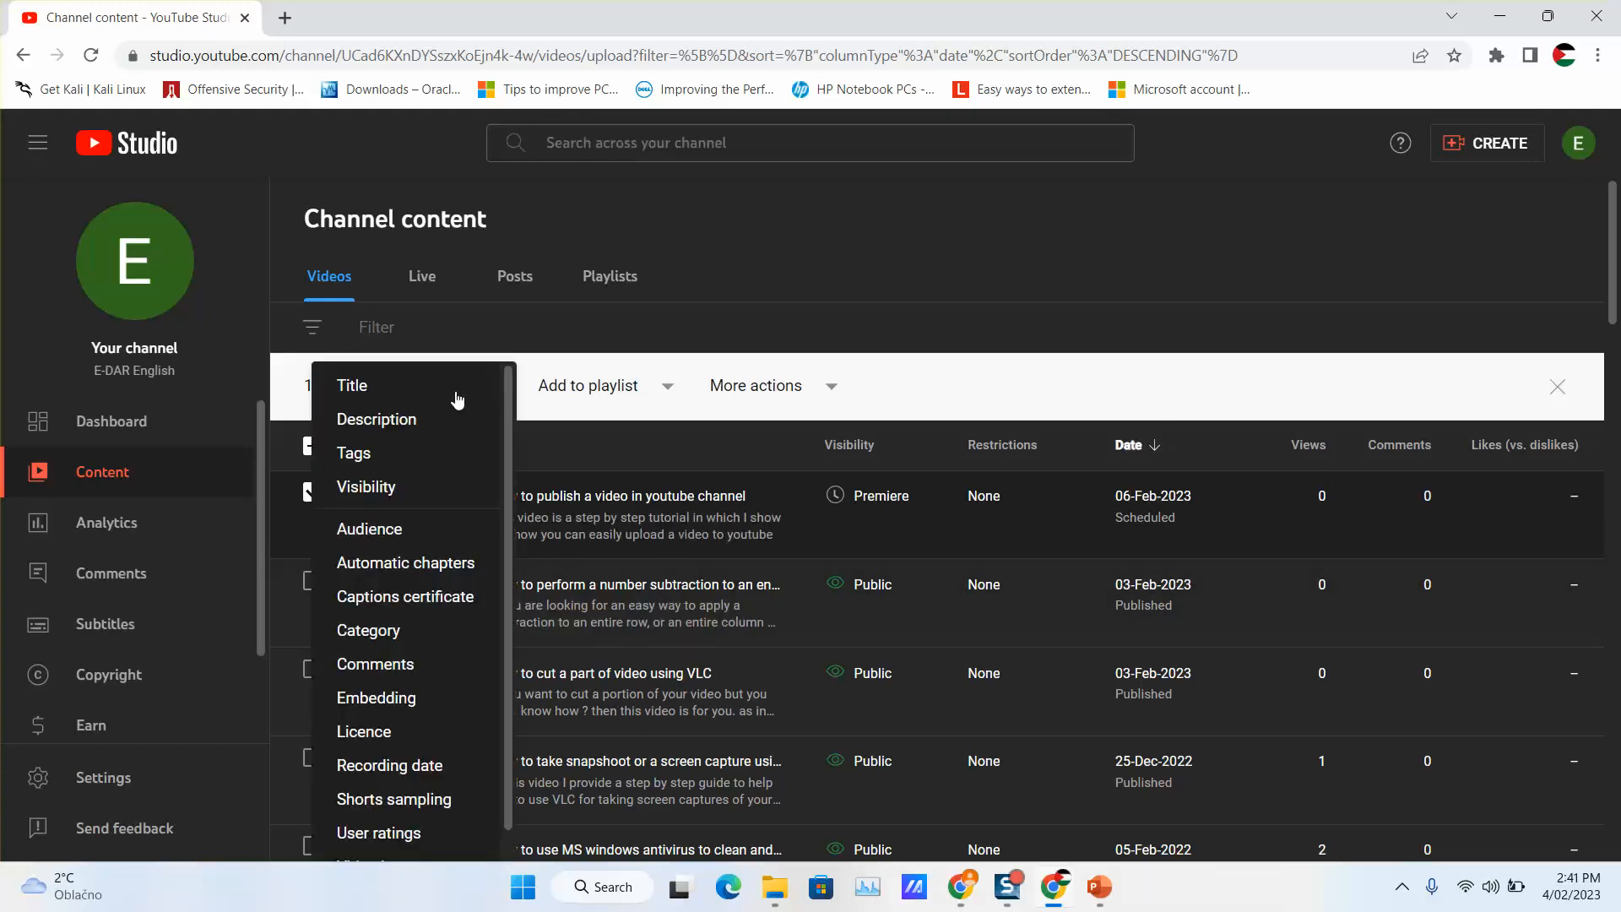
pyautogui.click(766, 386)
pyautogui.click(764, 389)
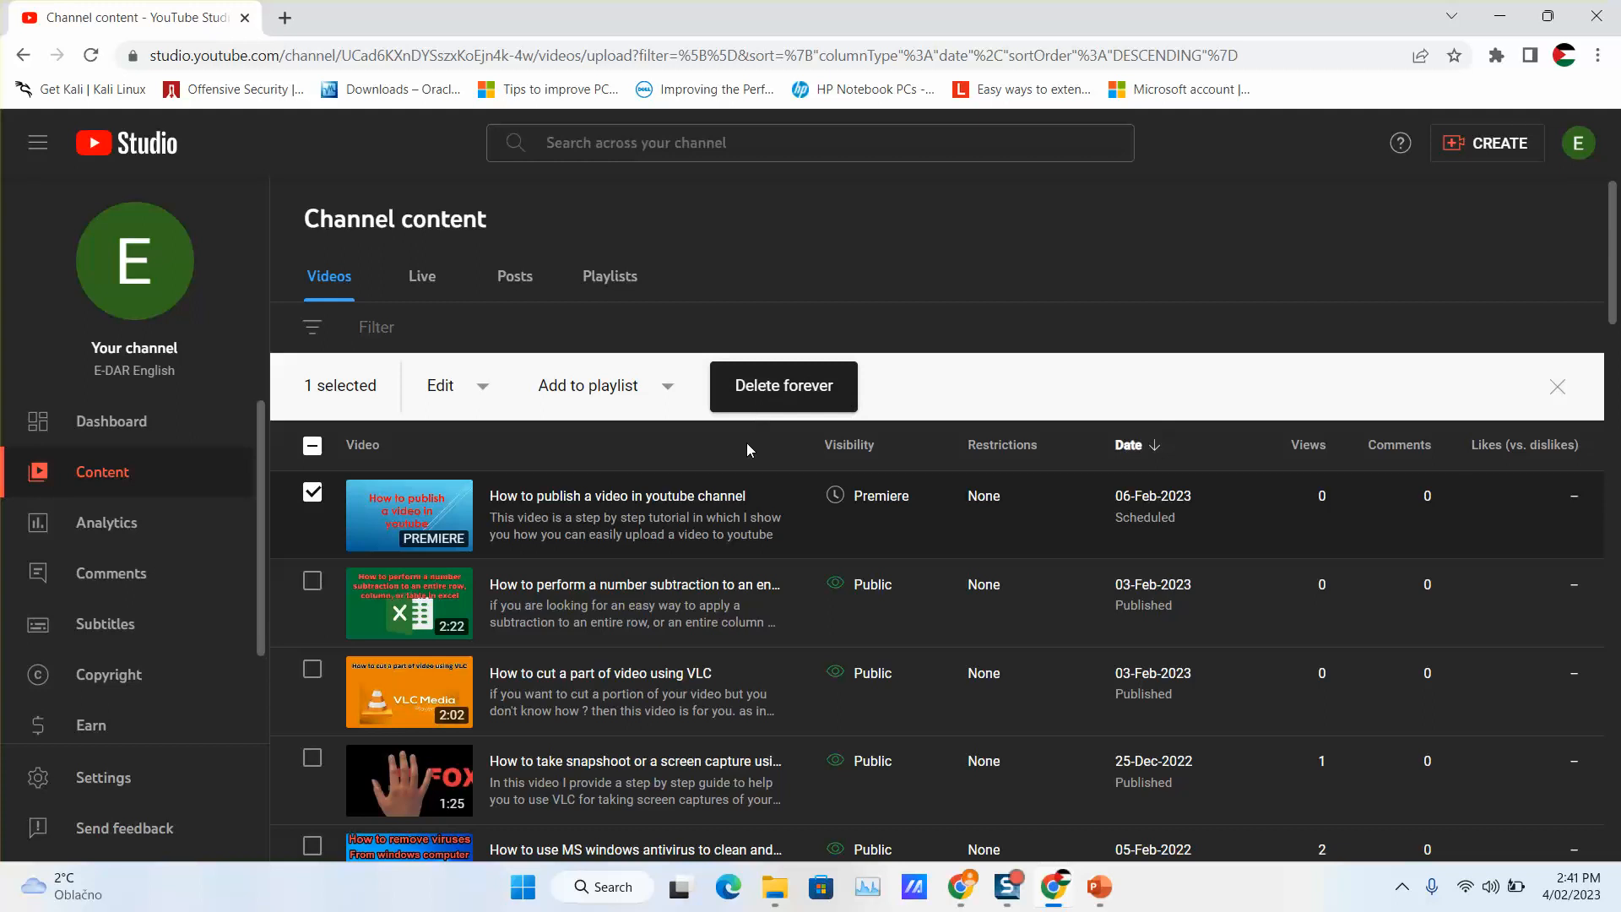
pyautogui.click(798, 387)
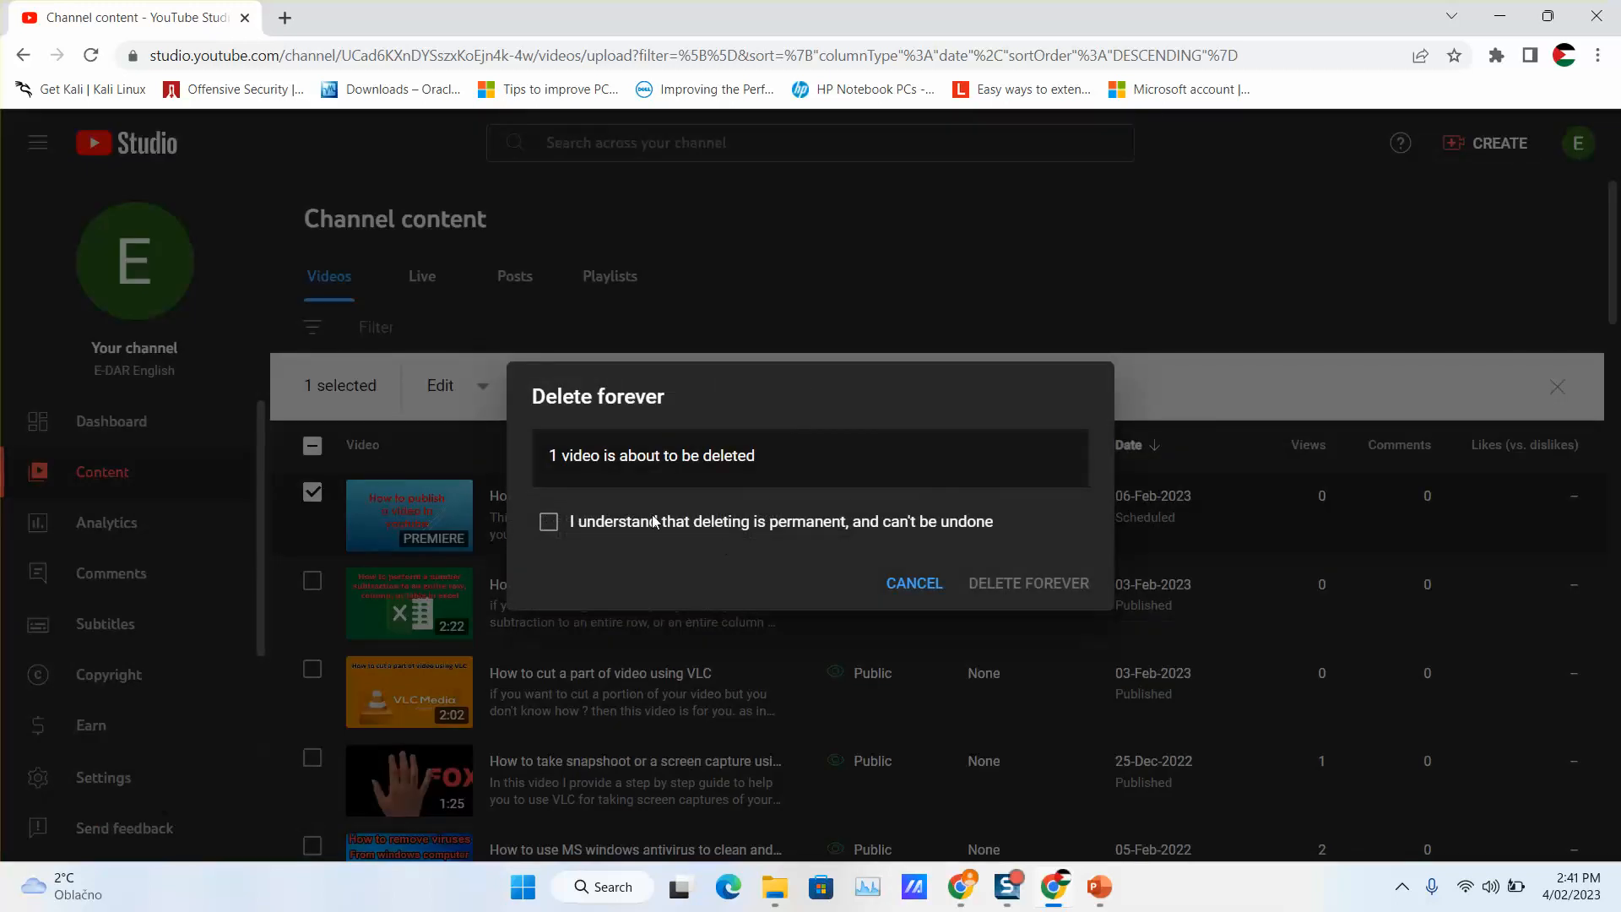
pyautogui.click(637, 525)
pyautogui.click(1025, 582)
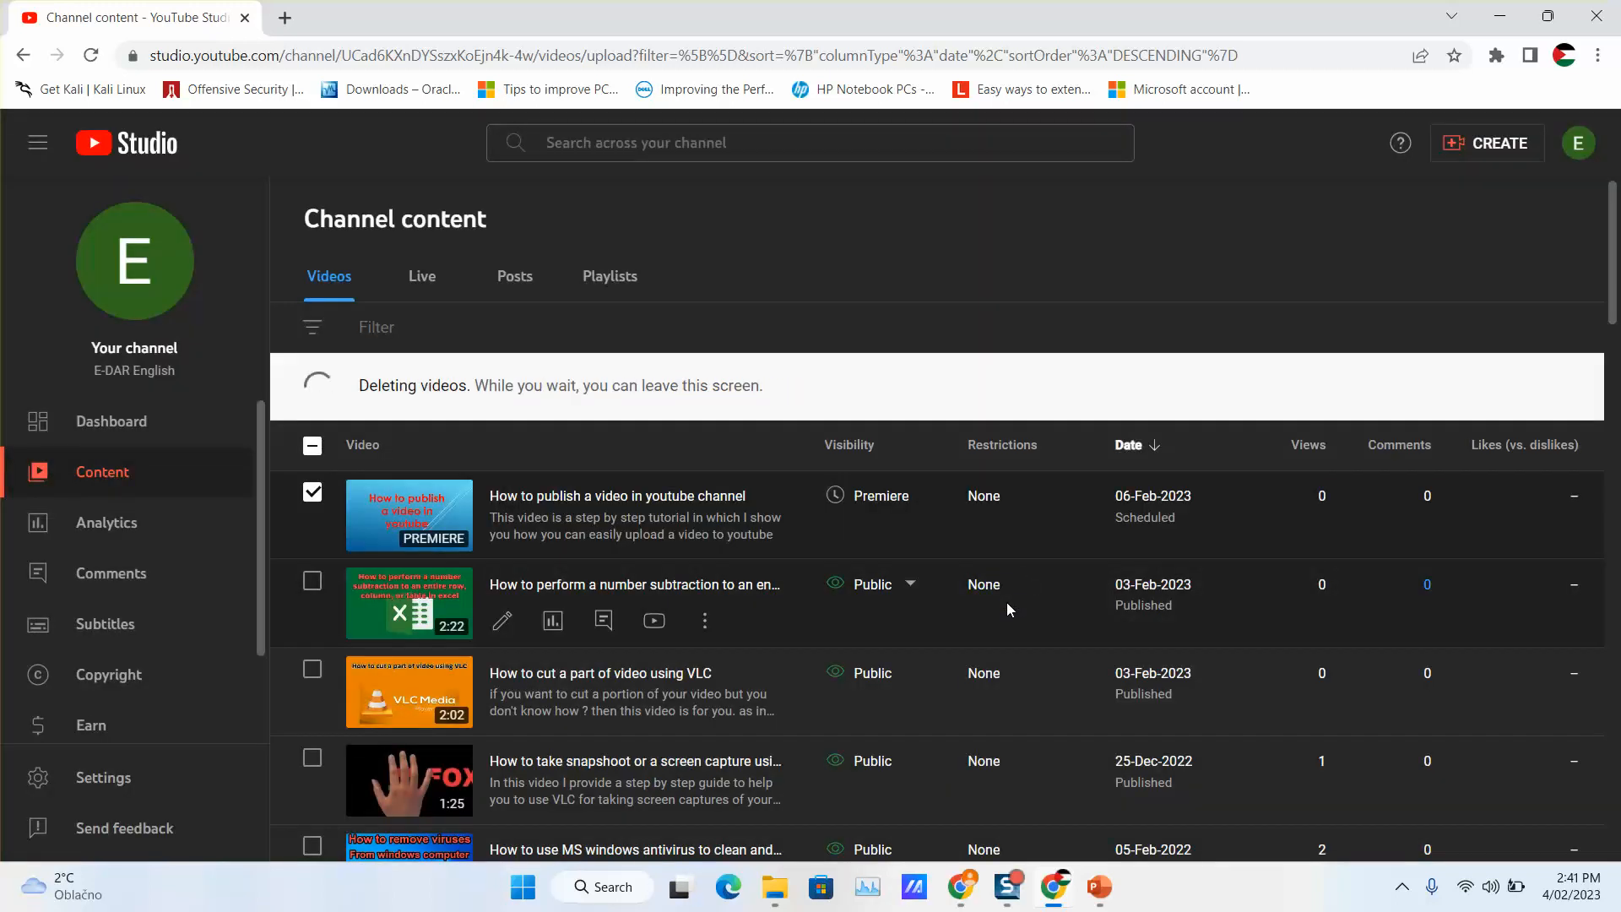